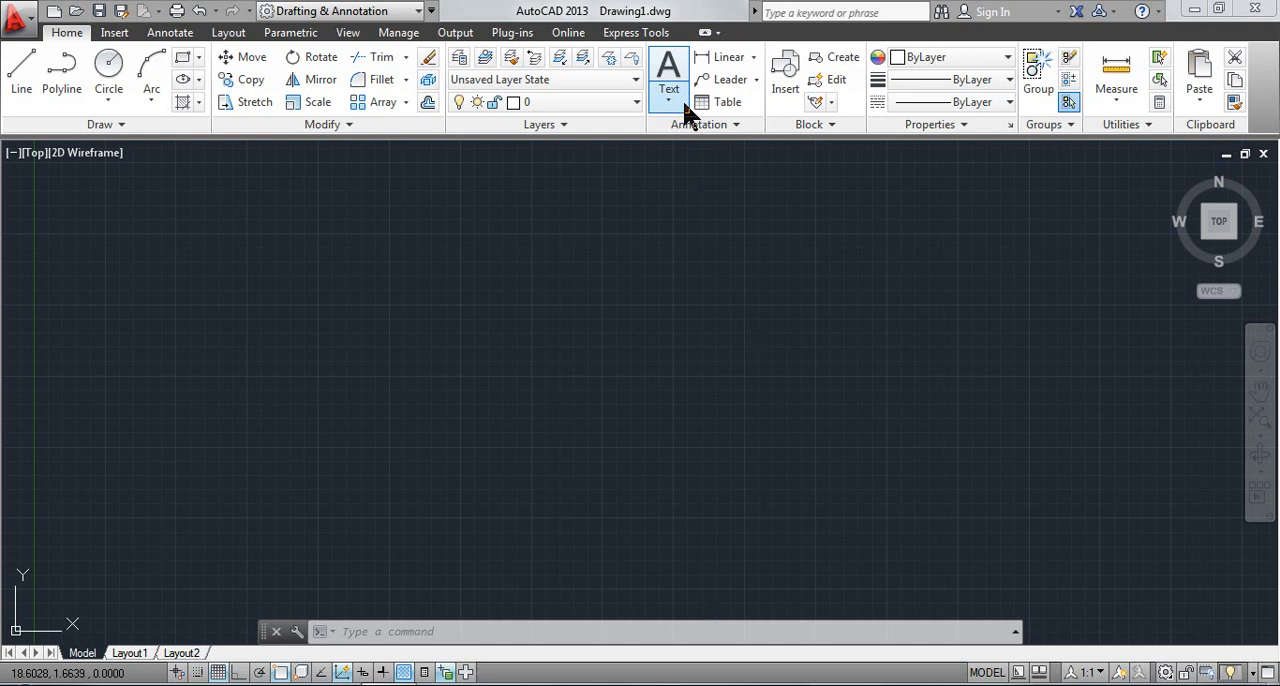
Create a wide multiline text box in the empty drawing area
click(685, 106)
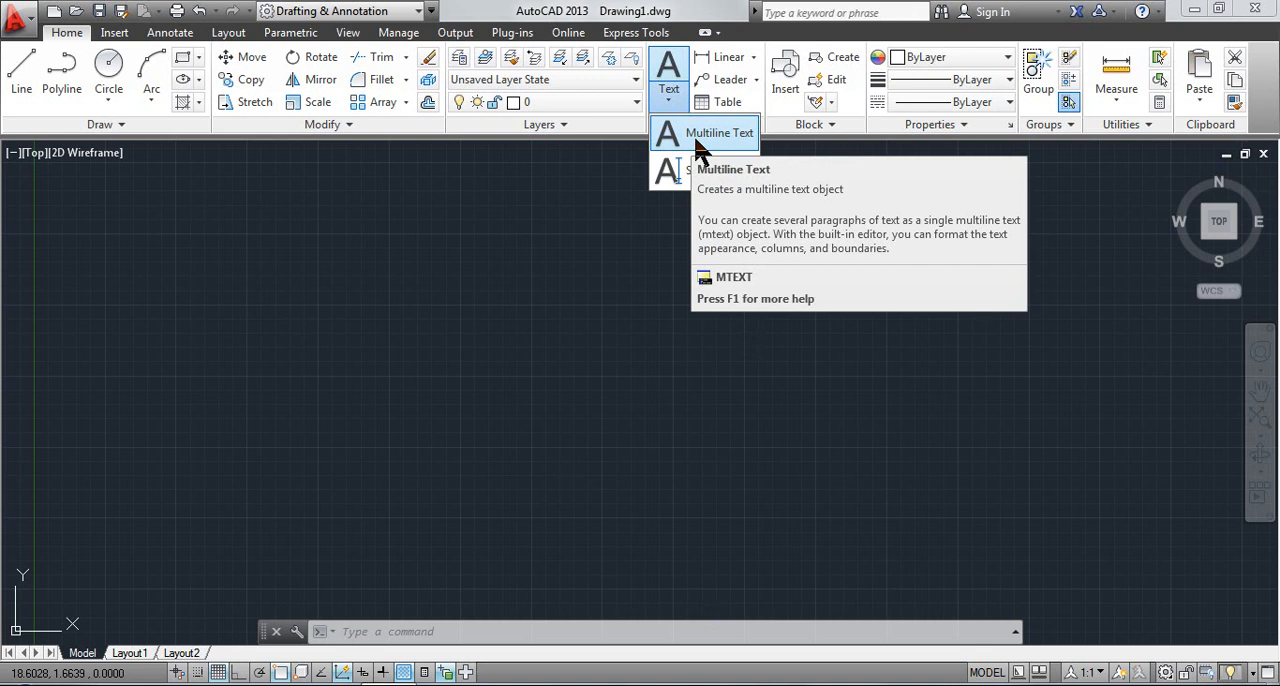
click(699, 140)
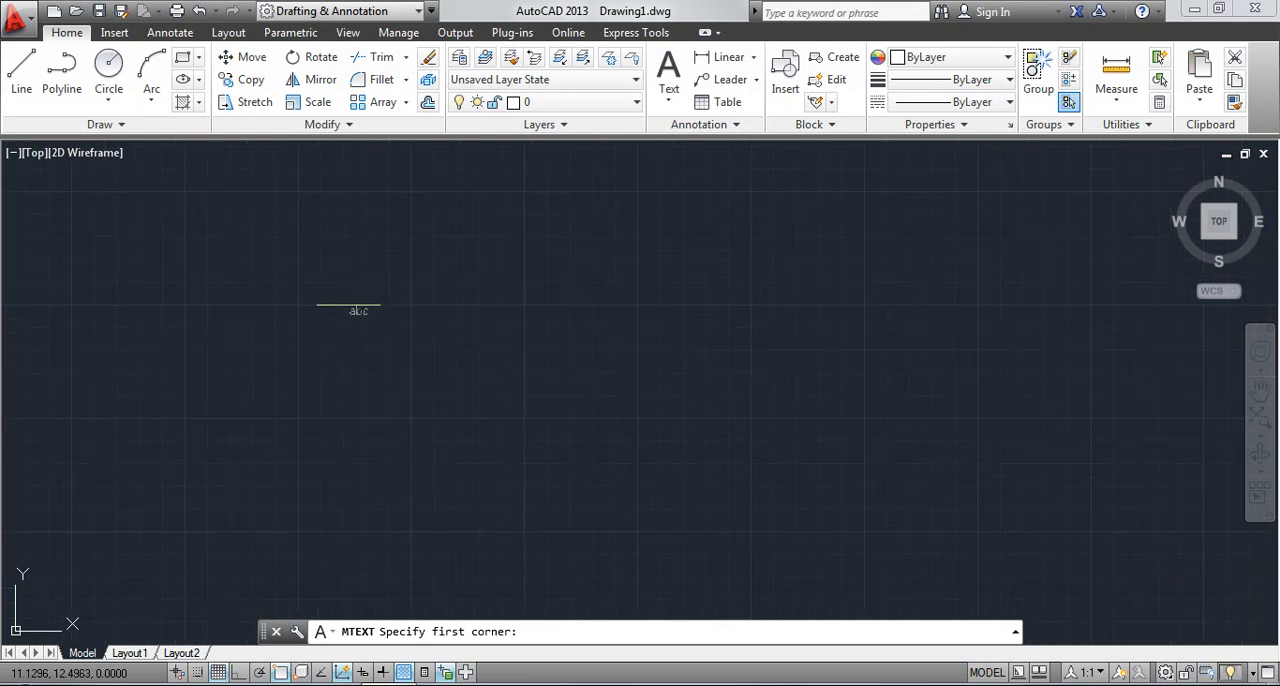
scroll(349, 301, up, 5)
scroll(349, 305, up, 2)
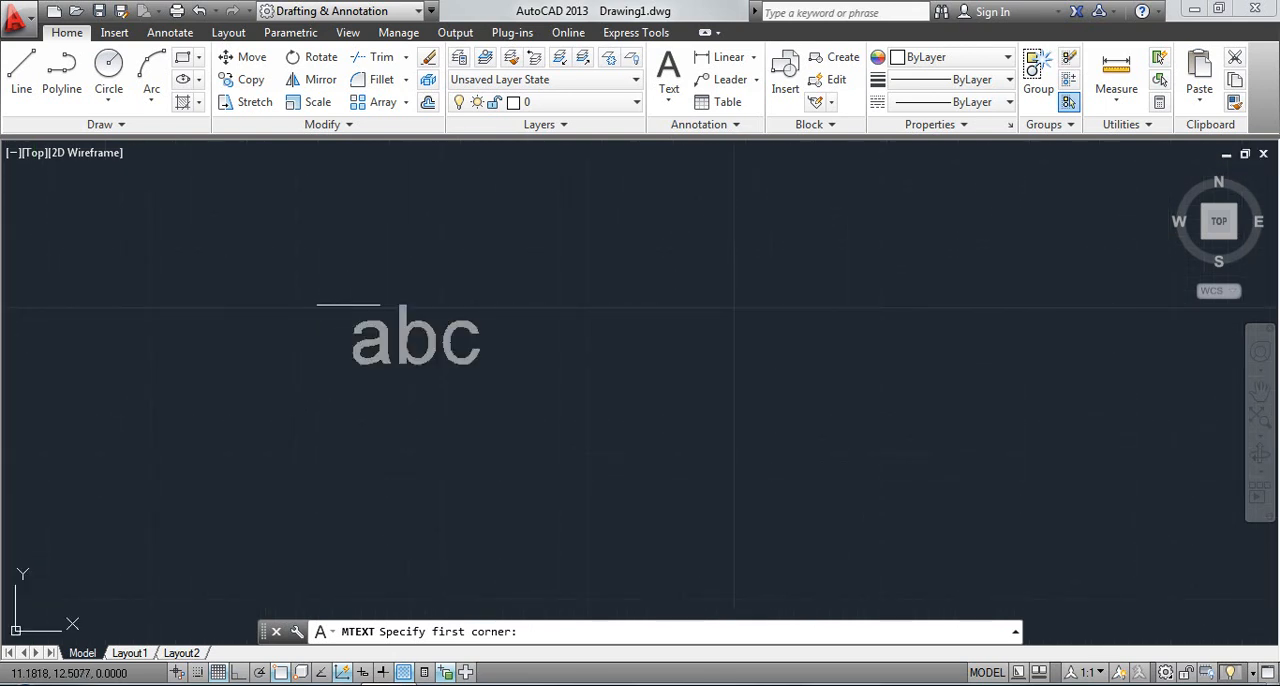
scroll(349, 303, down, 3)
scroll(349, 290, up, 2)
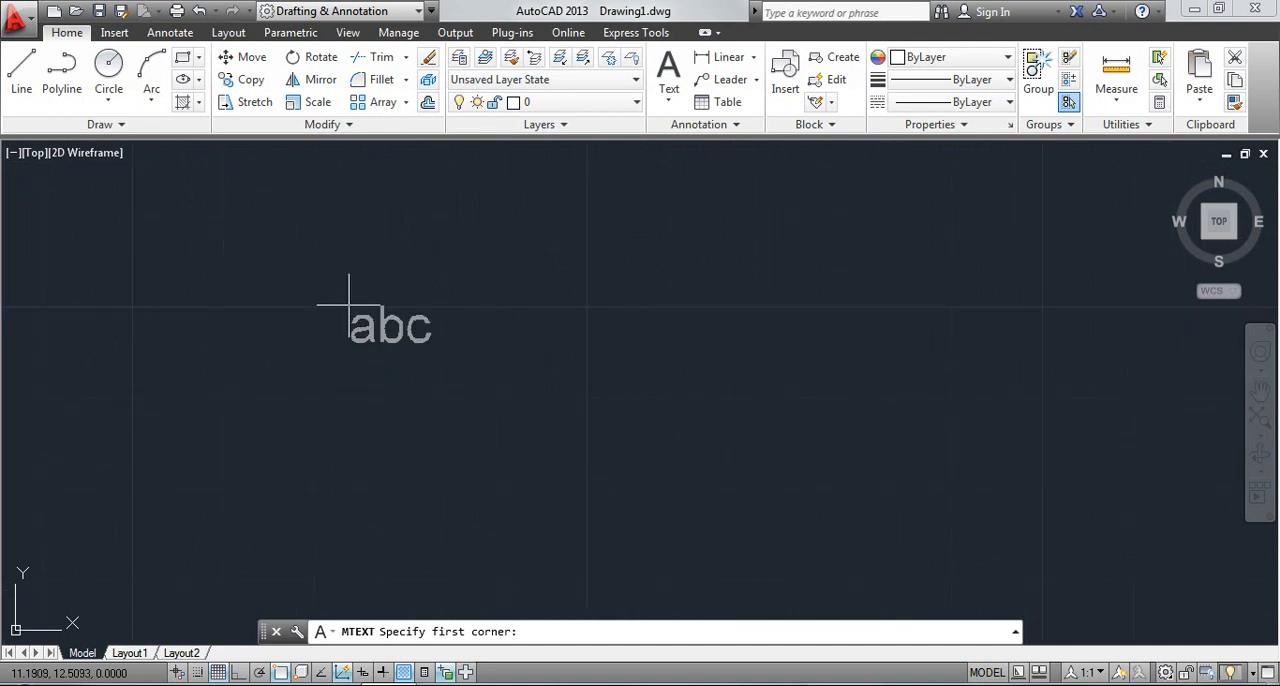
click(271, 253)
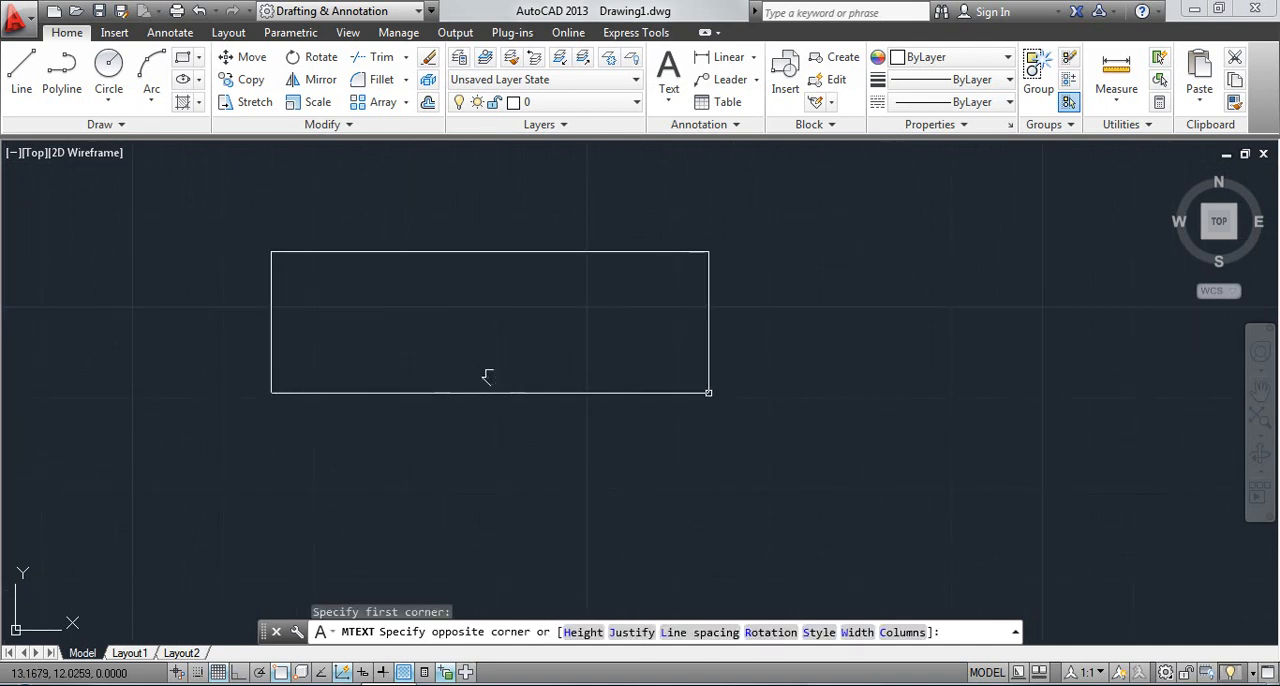
click(857, 488)
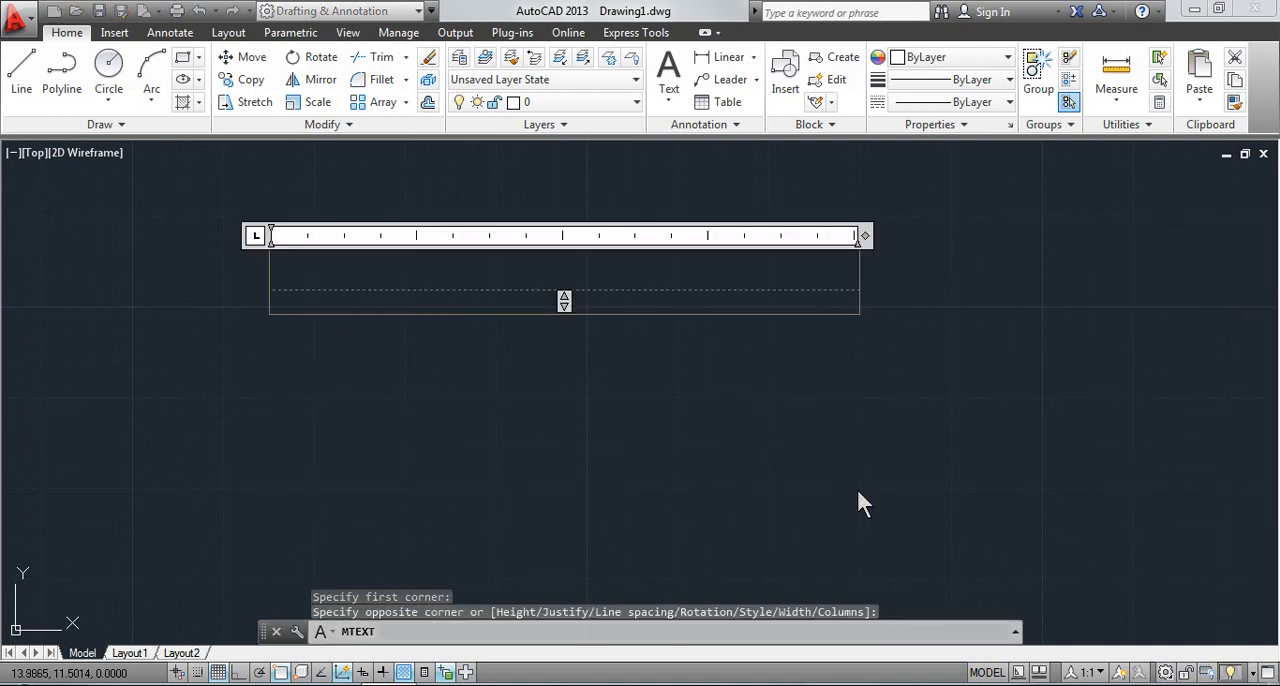
Write two lines of placeholder text beginning with "ghgghg", close the text editor and undo the multiline text
text(ghgghg)
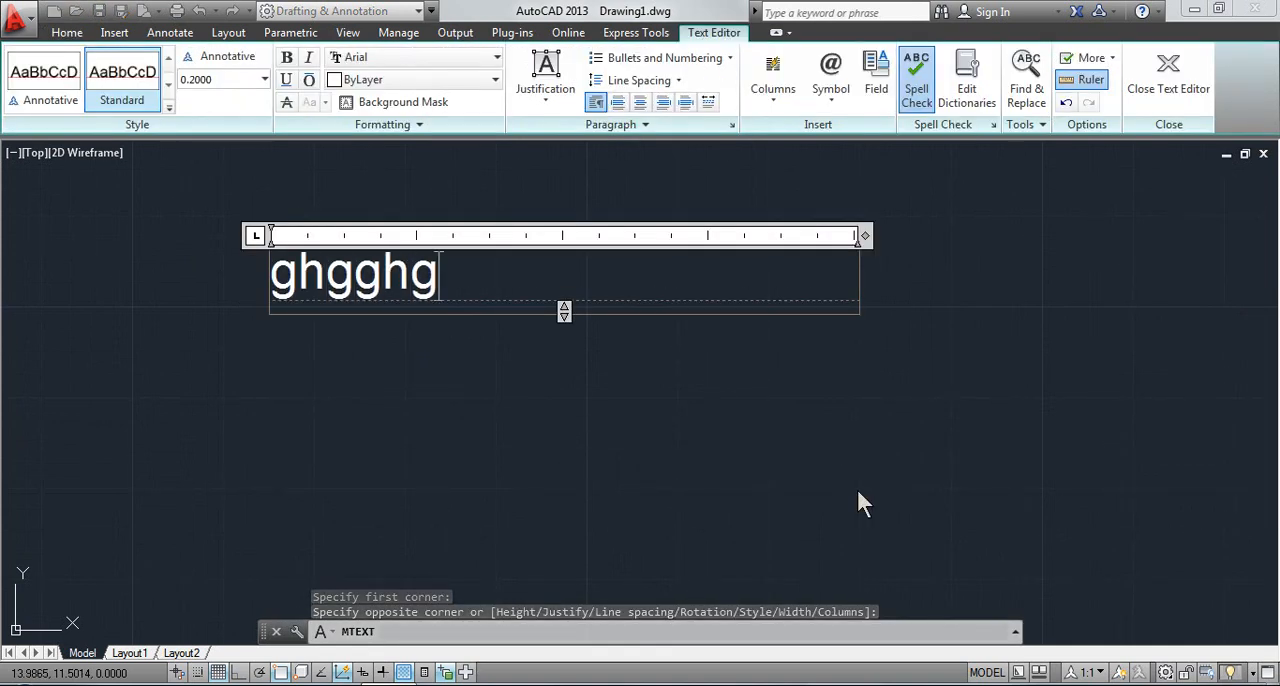
key(Return)
text(ggng)
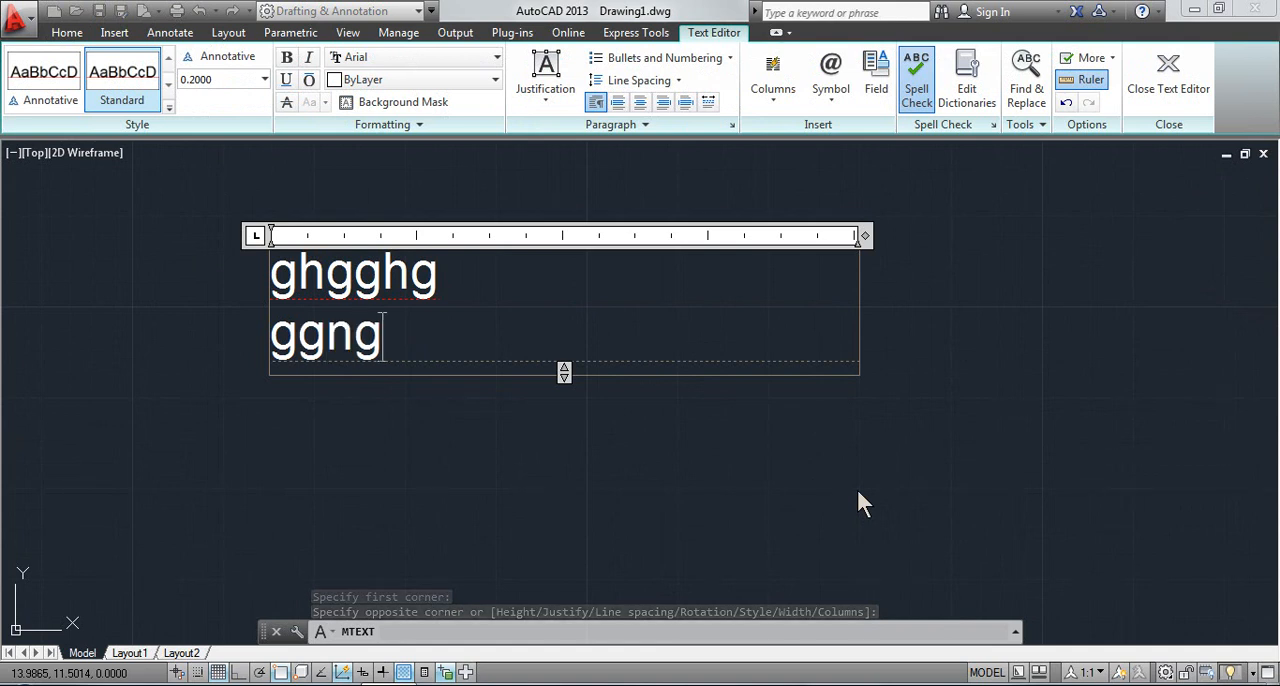
text(gggg)
click(856, 486)
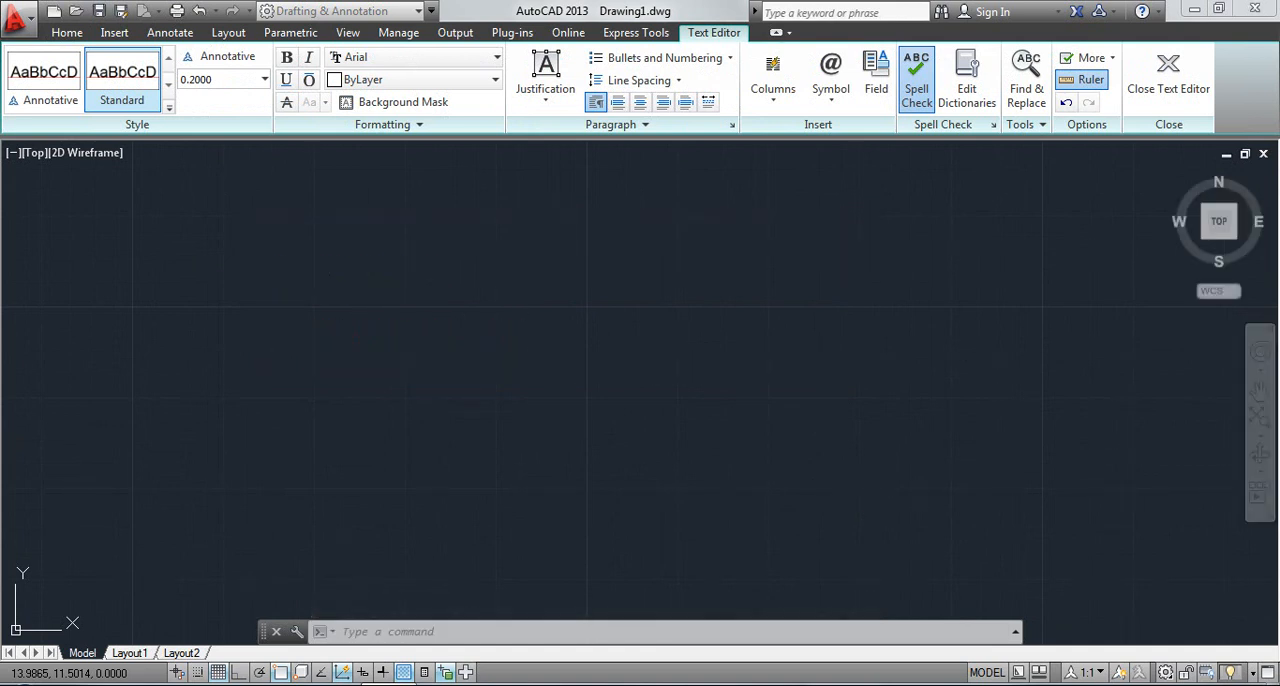
key(ctrl+z)
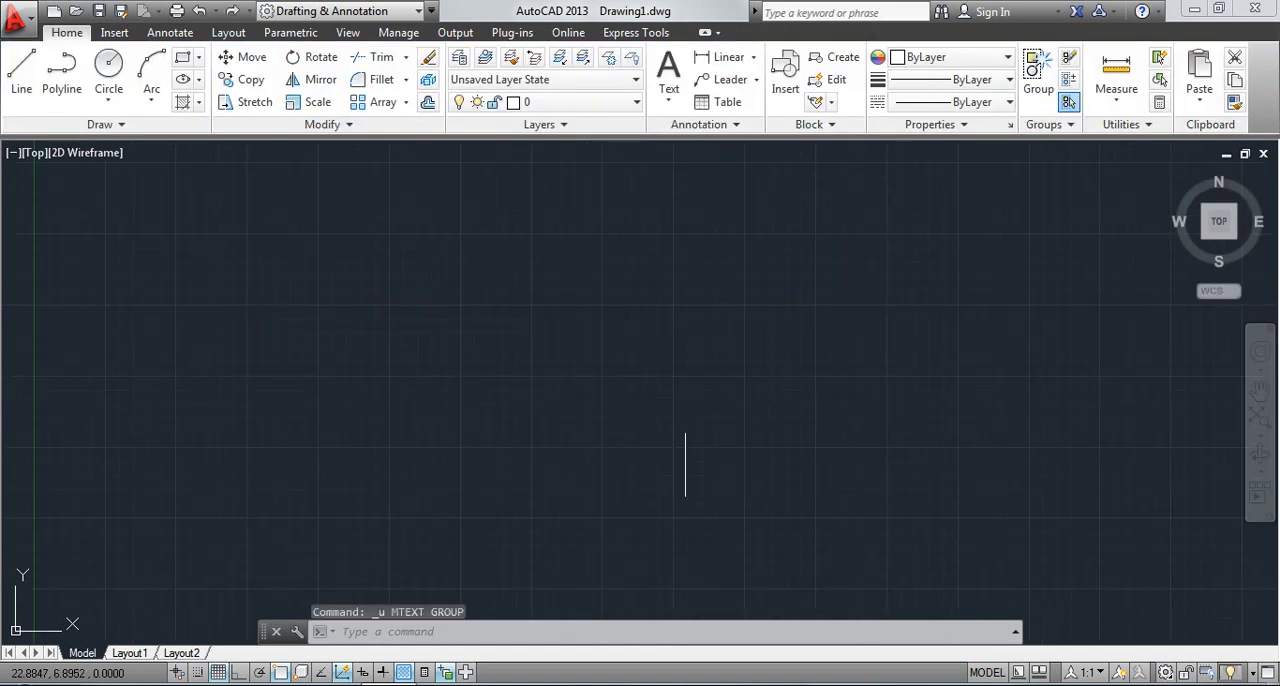
Try a multiline text box with the text height set to 0.9, and cancel the command
click(668, 98)
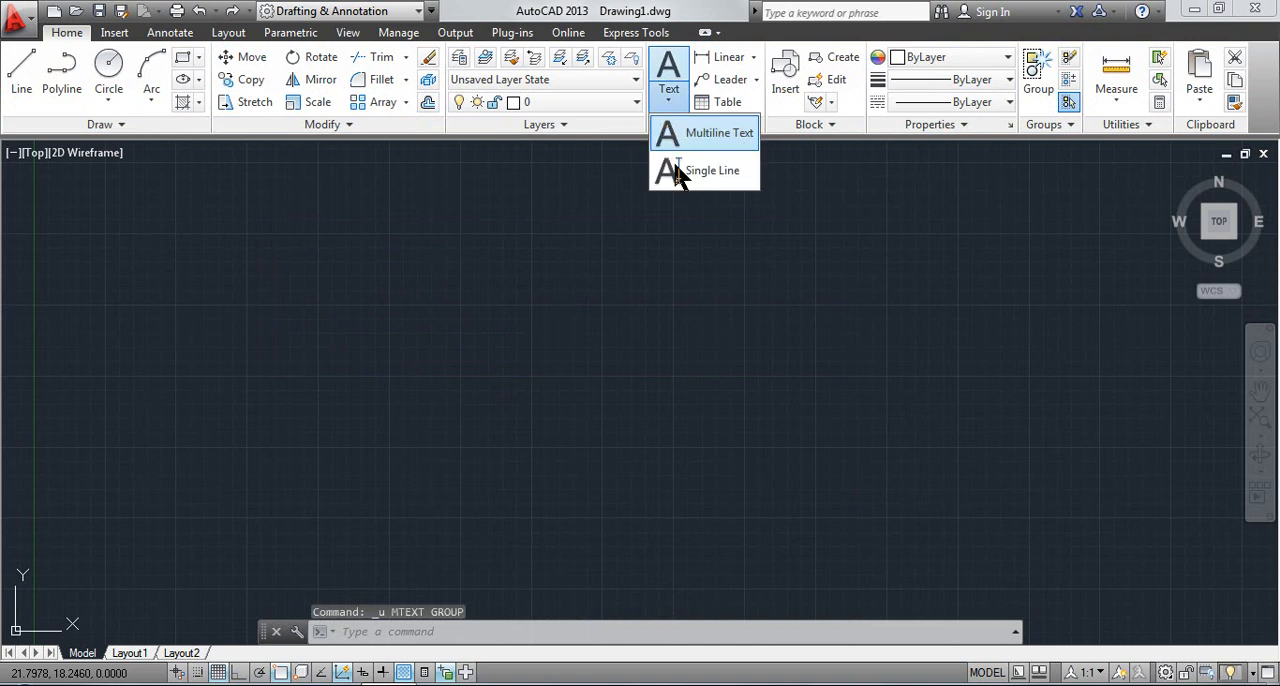
click(687, 137)
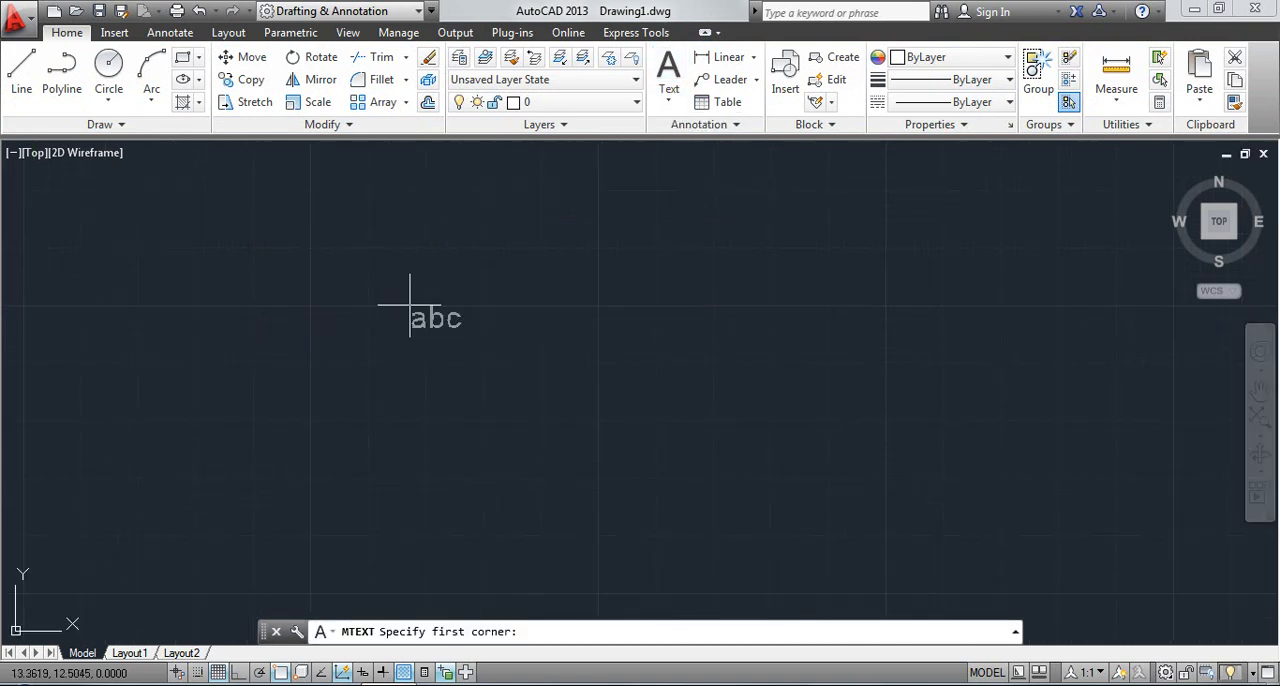
scroll(318, 304, up, 2)
click(318, 303)
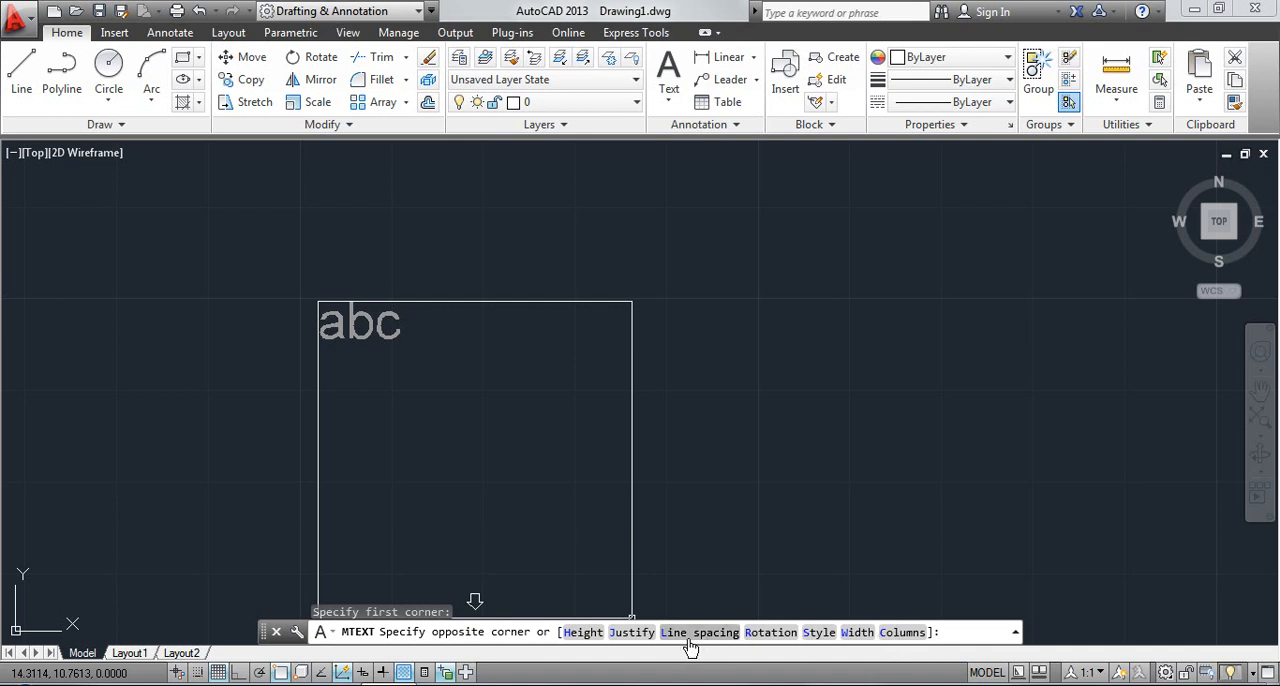
click(584, 632)
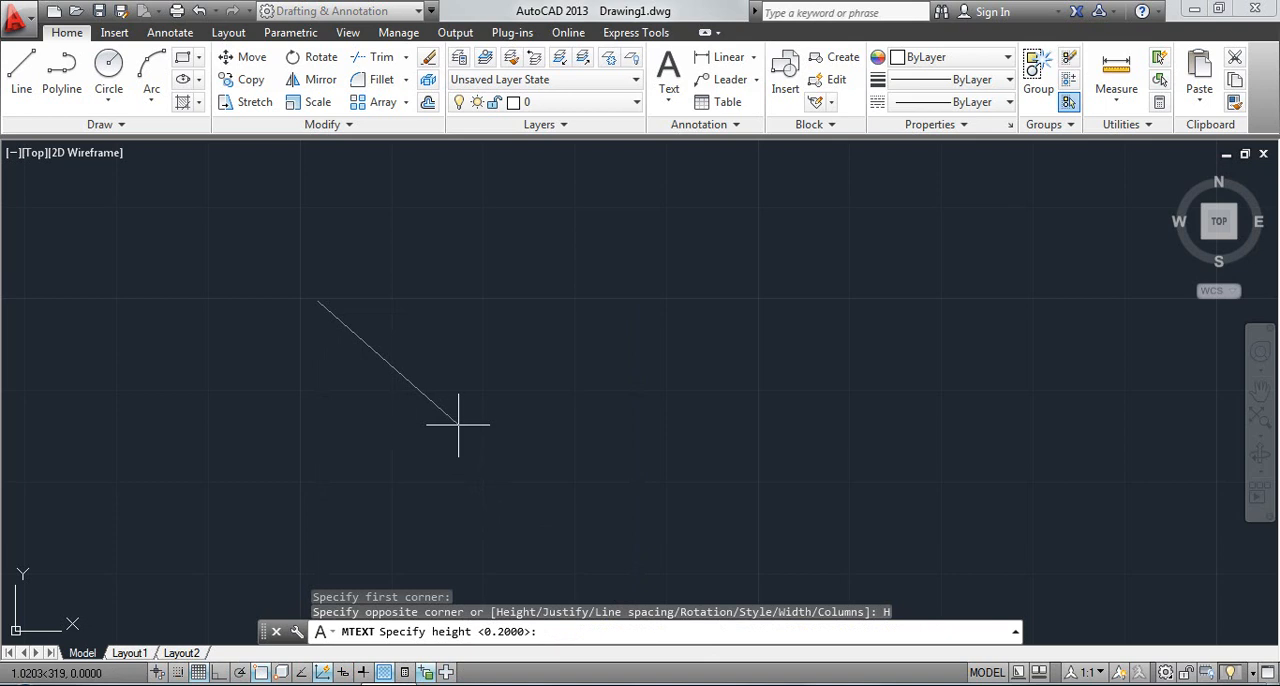
text(0.9)
key(Return)
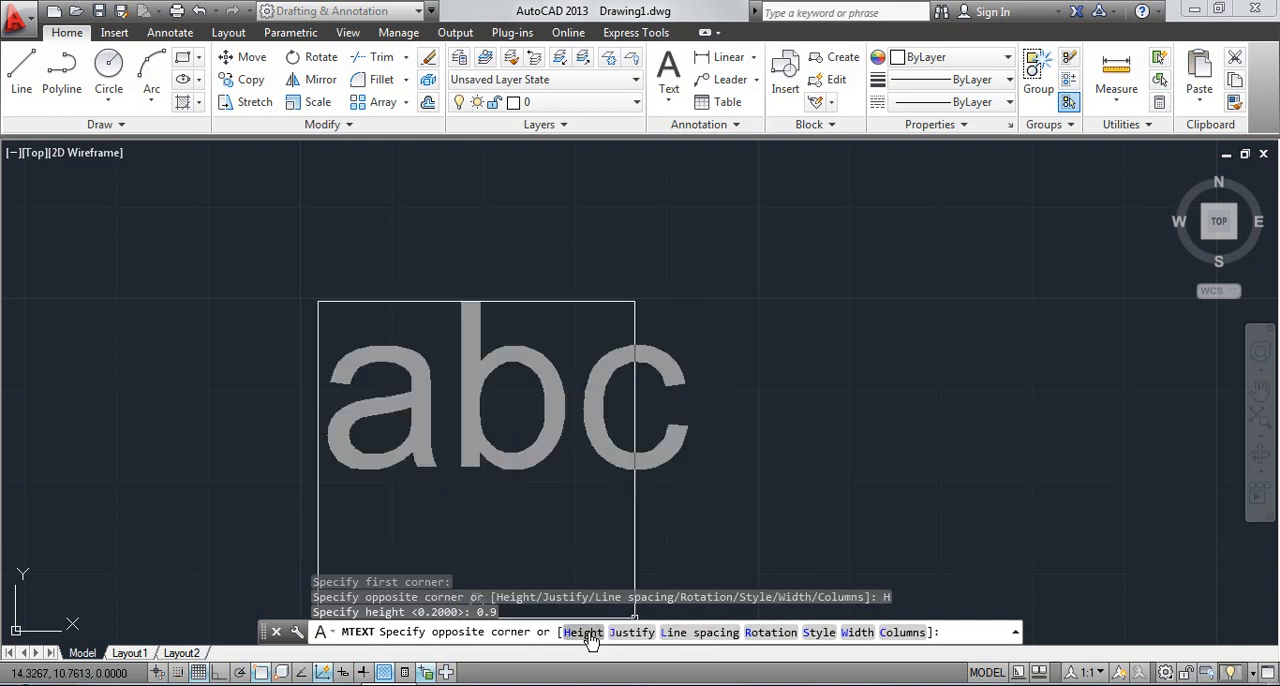
key(Escape)
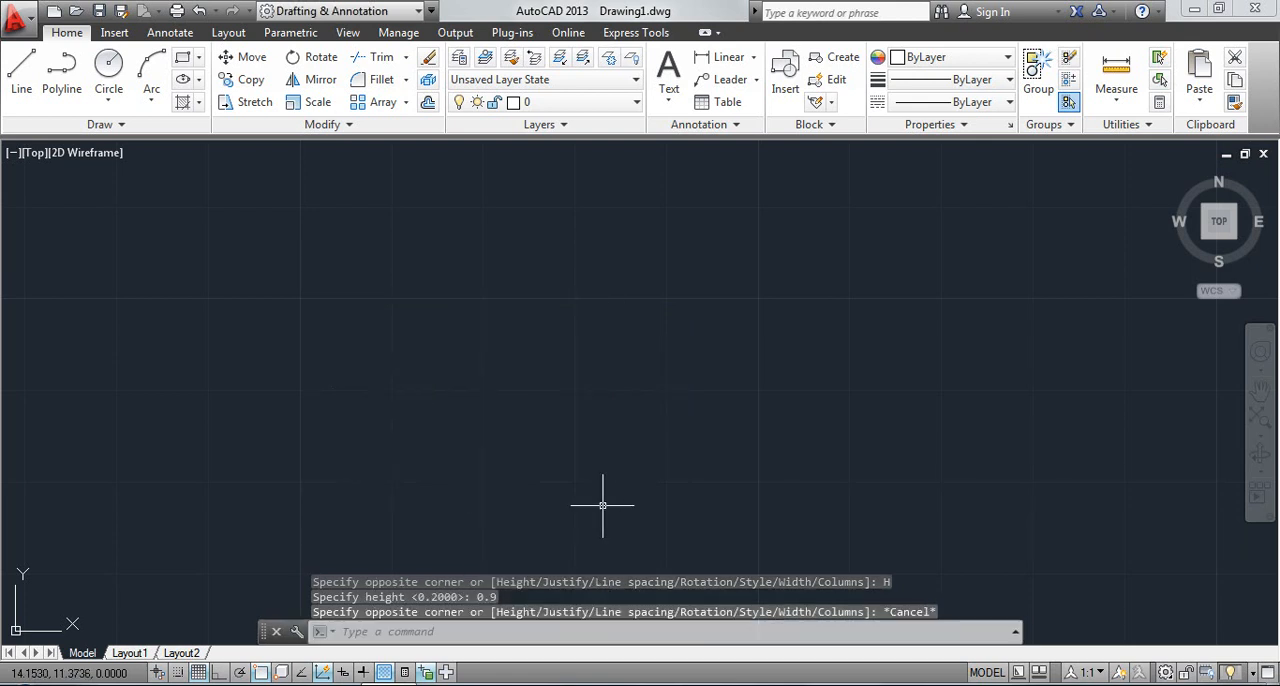
Start another multiline text box and set its justification to top right (TR)
click(674, 97)
click(678, 127)
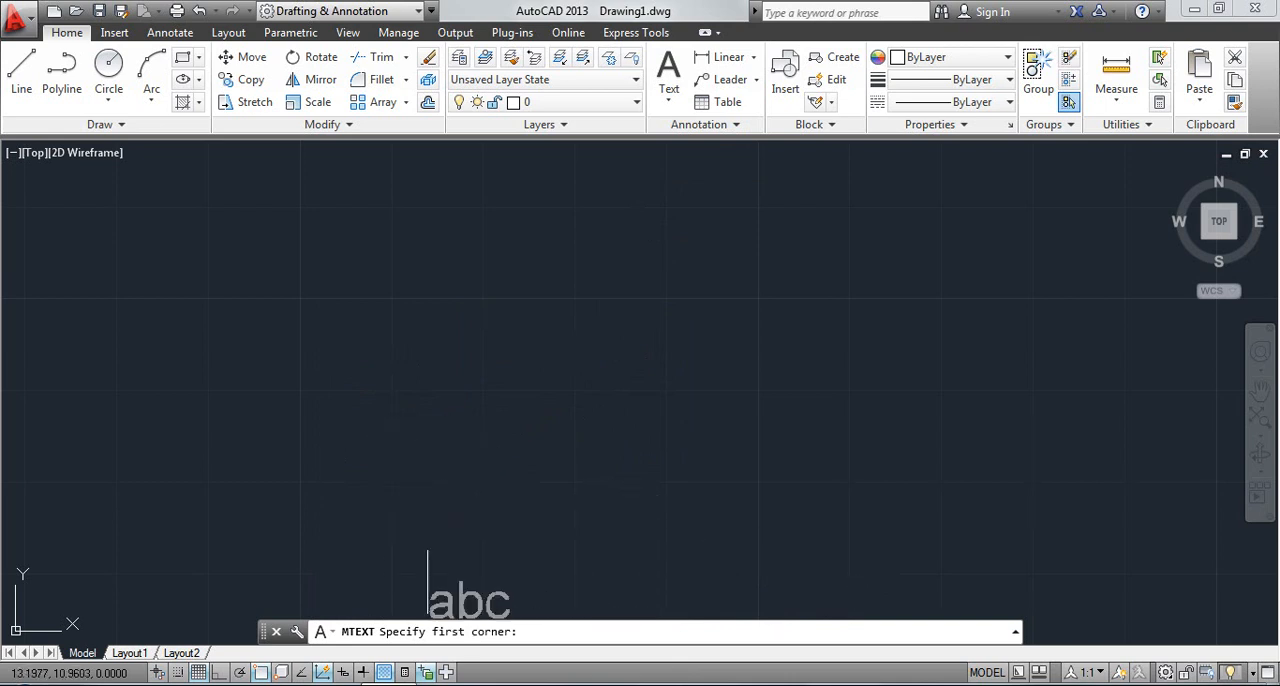
click(297, 277)
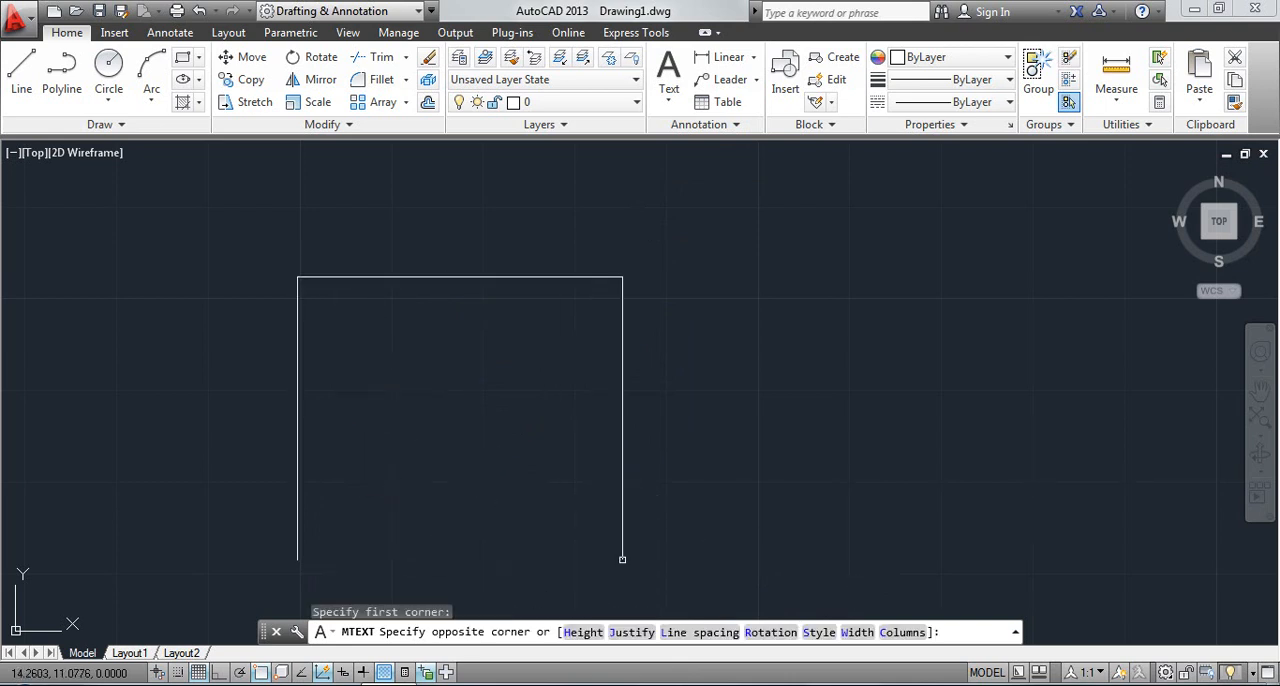
click(631, 632)
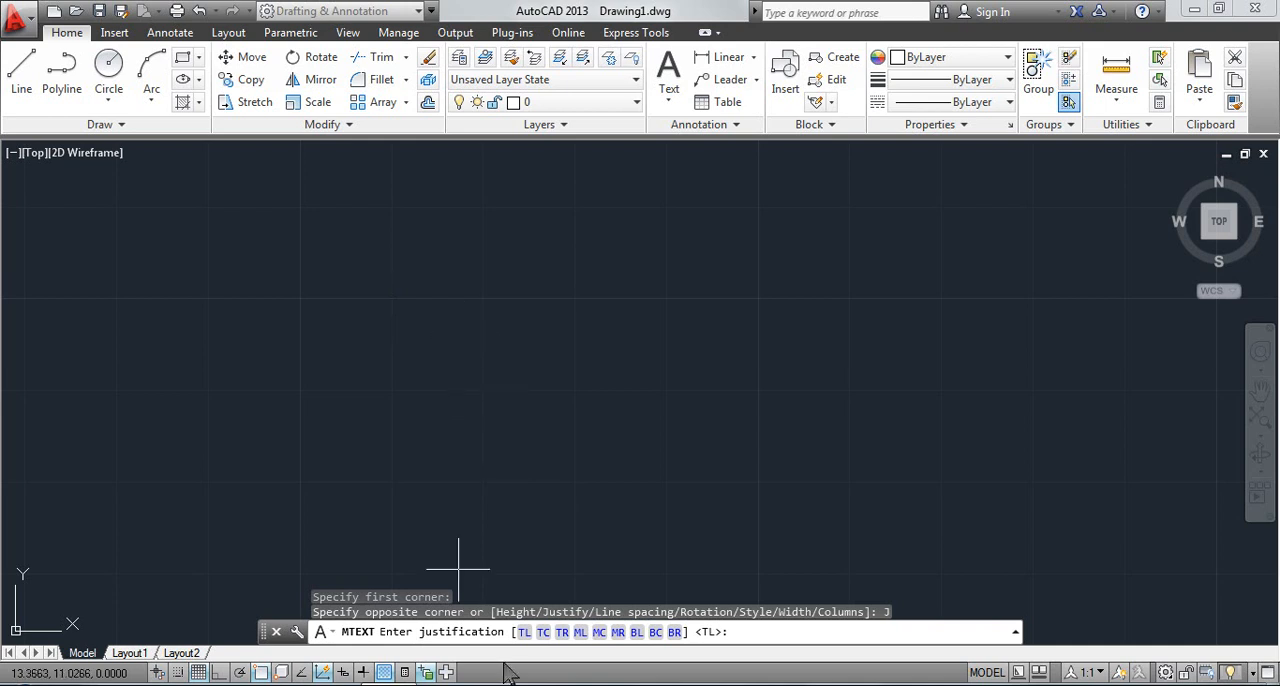
click(562, 632)
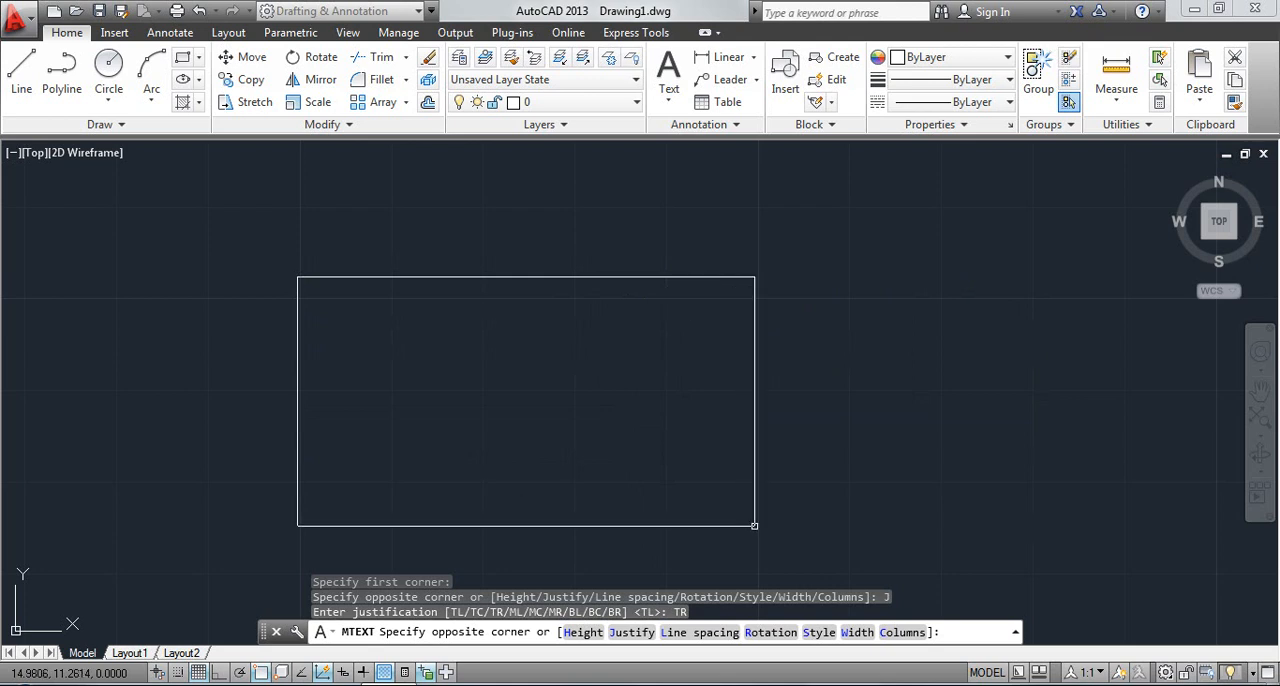
Change the text justification to middle center (MC) and place the box's opposite corner
click(622, 638)
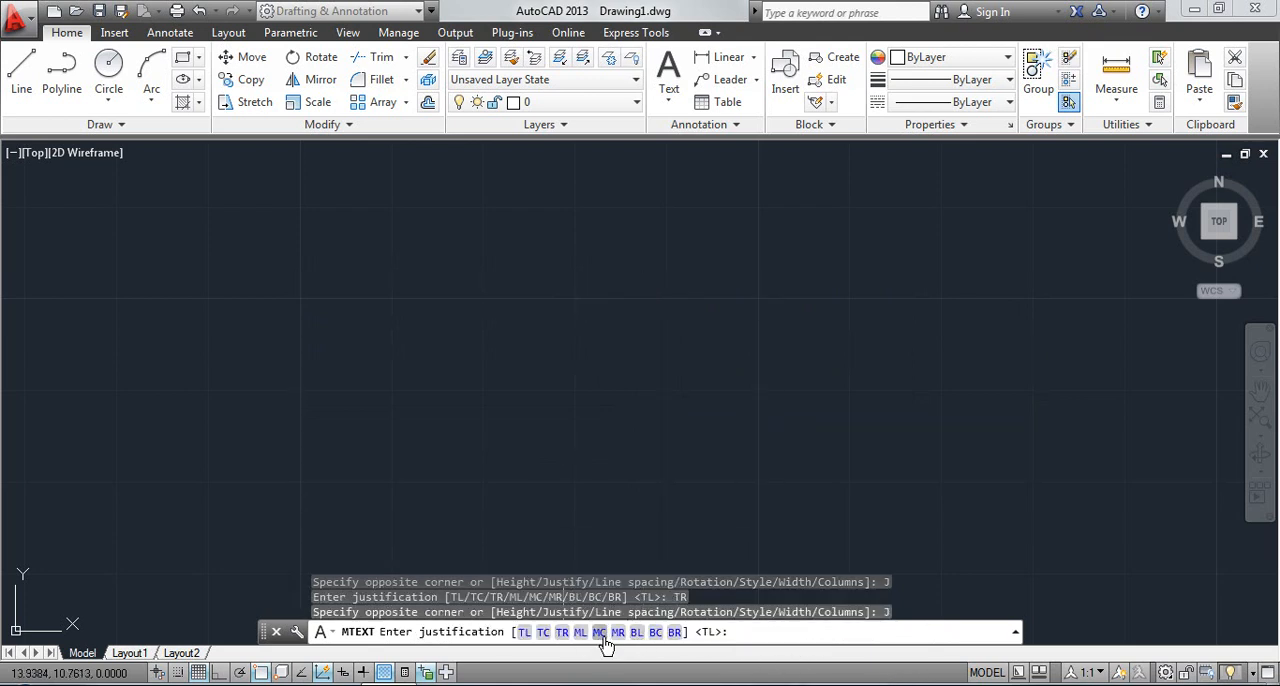
click(600, 634)
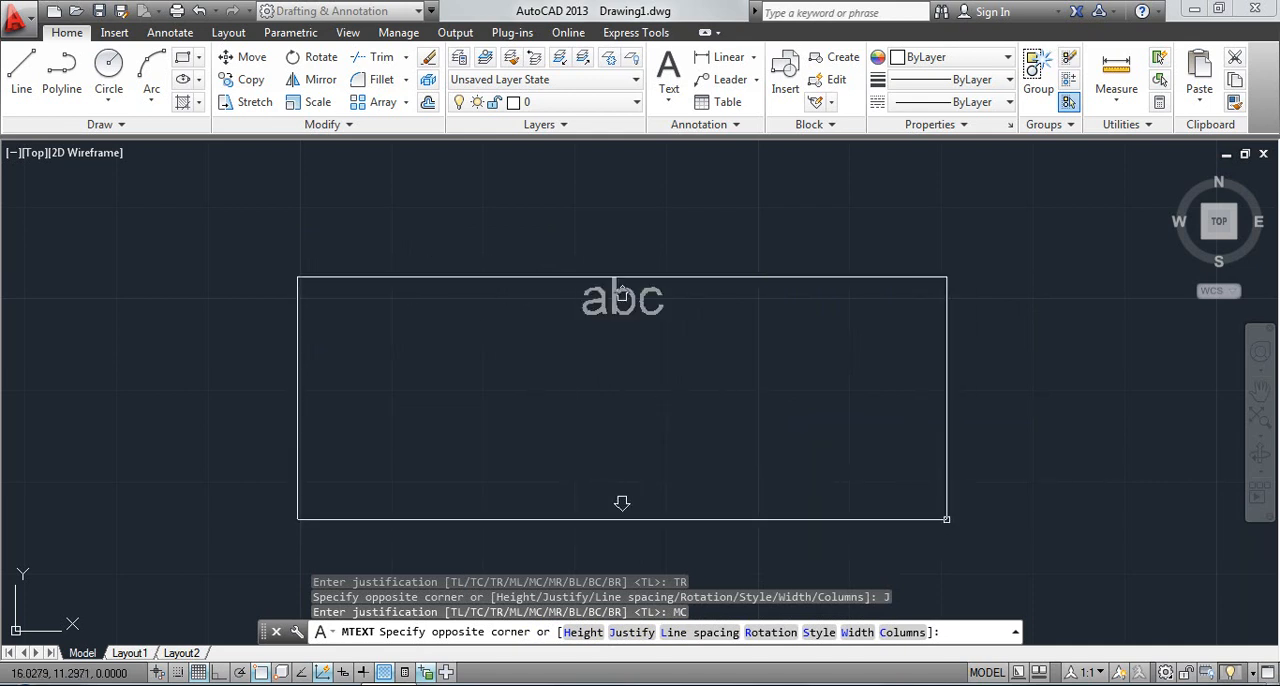
click(996, 558)
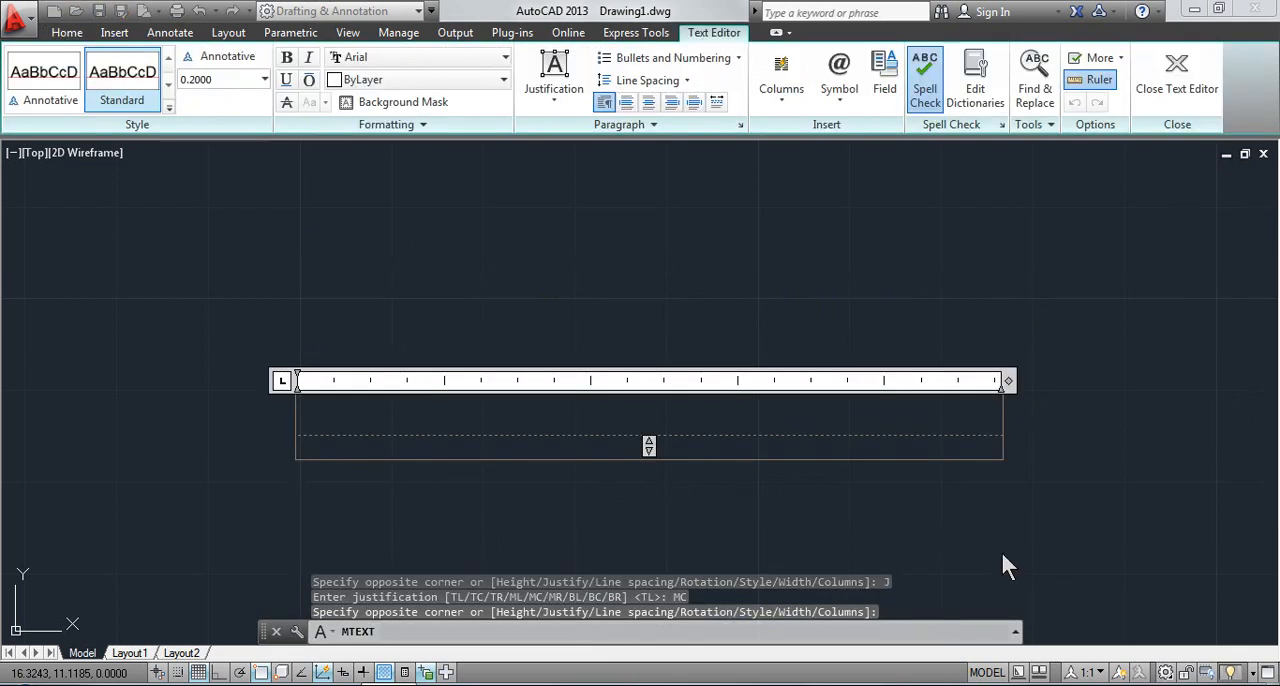
Enter the sample text "hhh" in the box, erase it and leave the text editor
text(hhh)
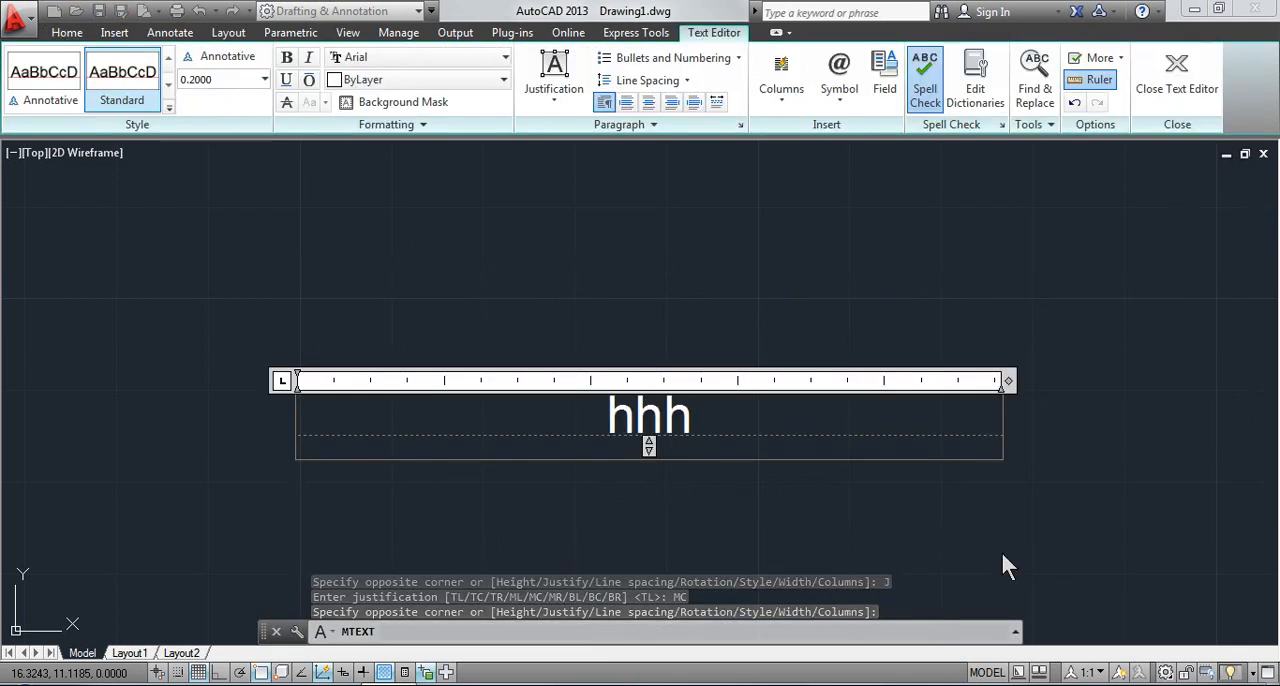
key(BackSpace)
key(BackSpace)
key(BackSpace)
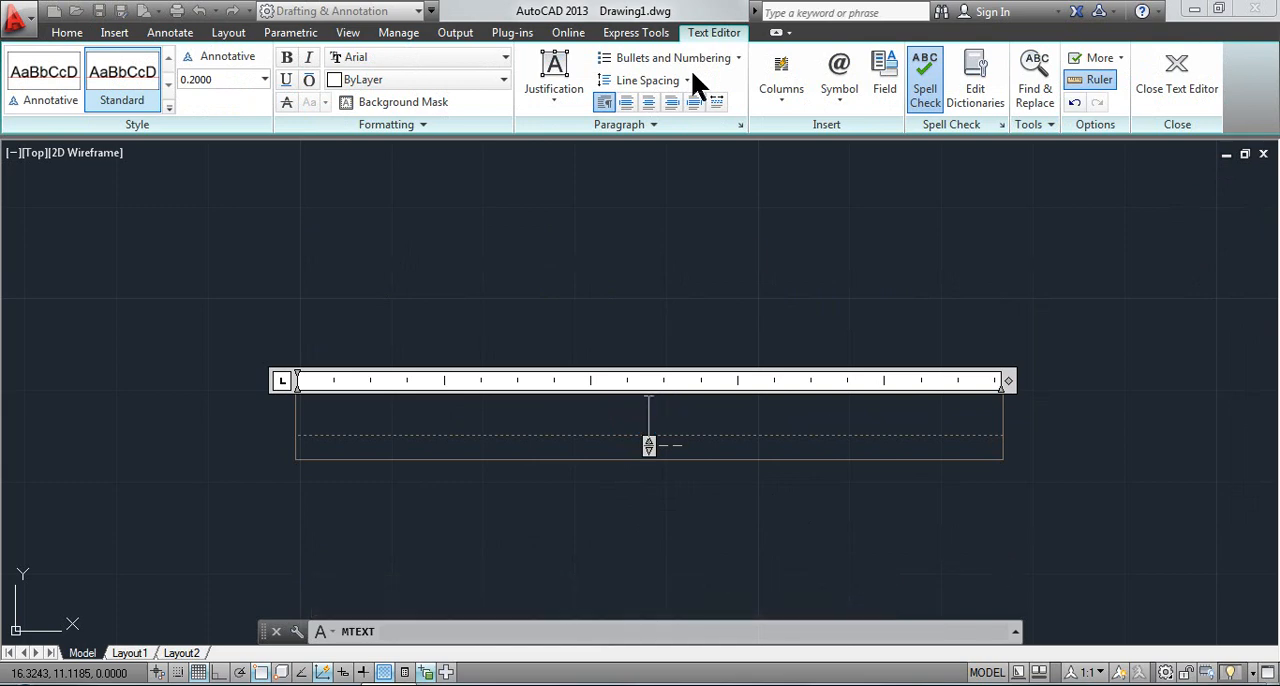
key(Escape)
click(745, 358)
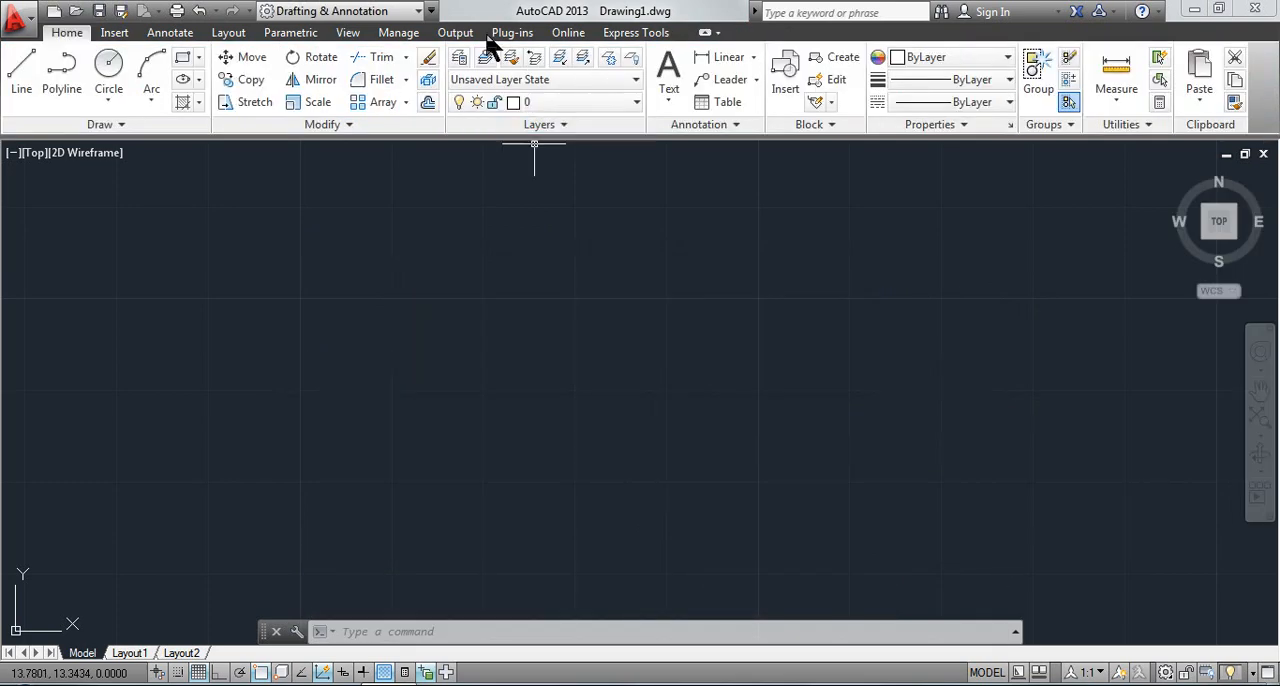
Try a large multiline text box with middle center (MC) justification, and cancel it
click(670, 82)
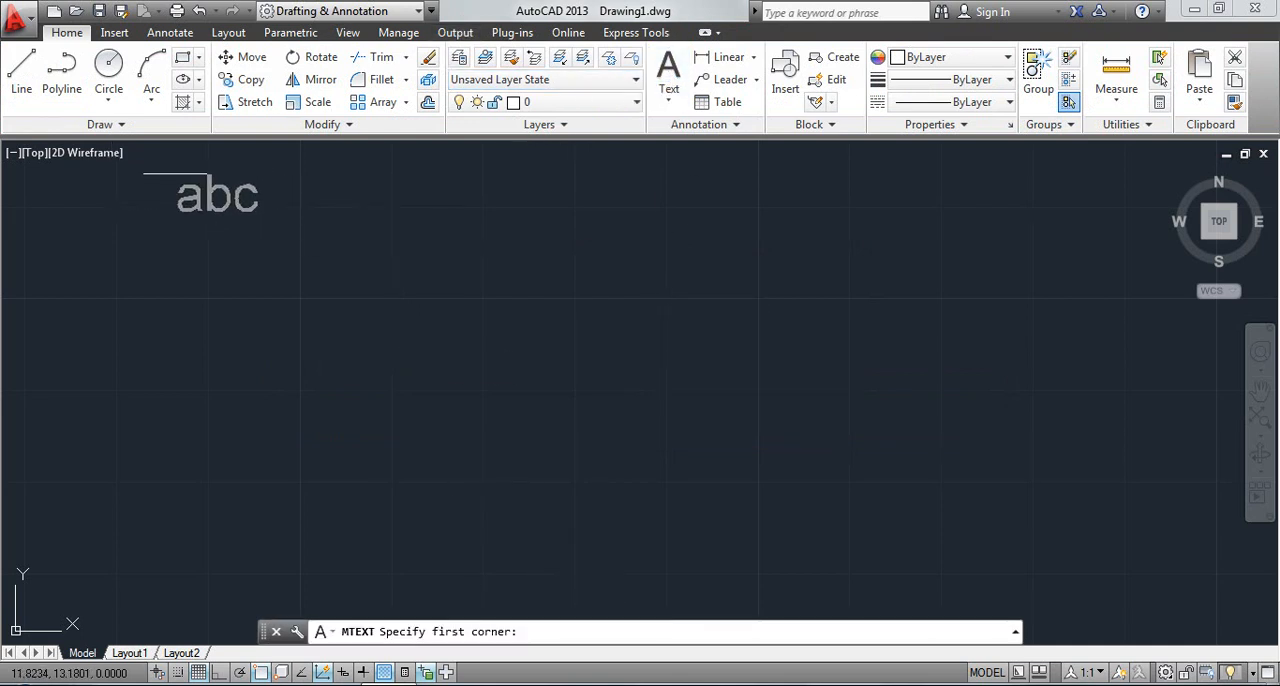
click(190, 157)
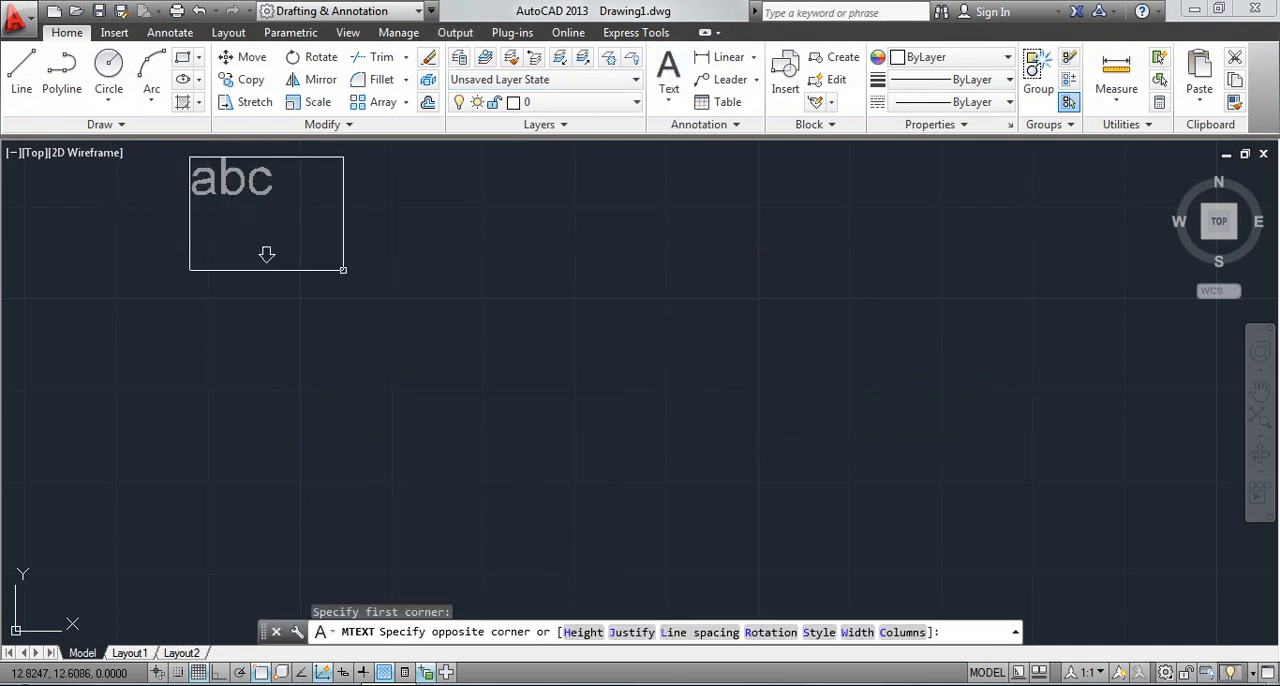
click(633, 632)
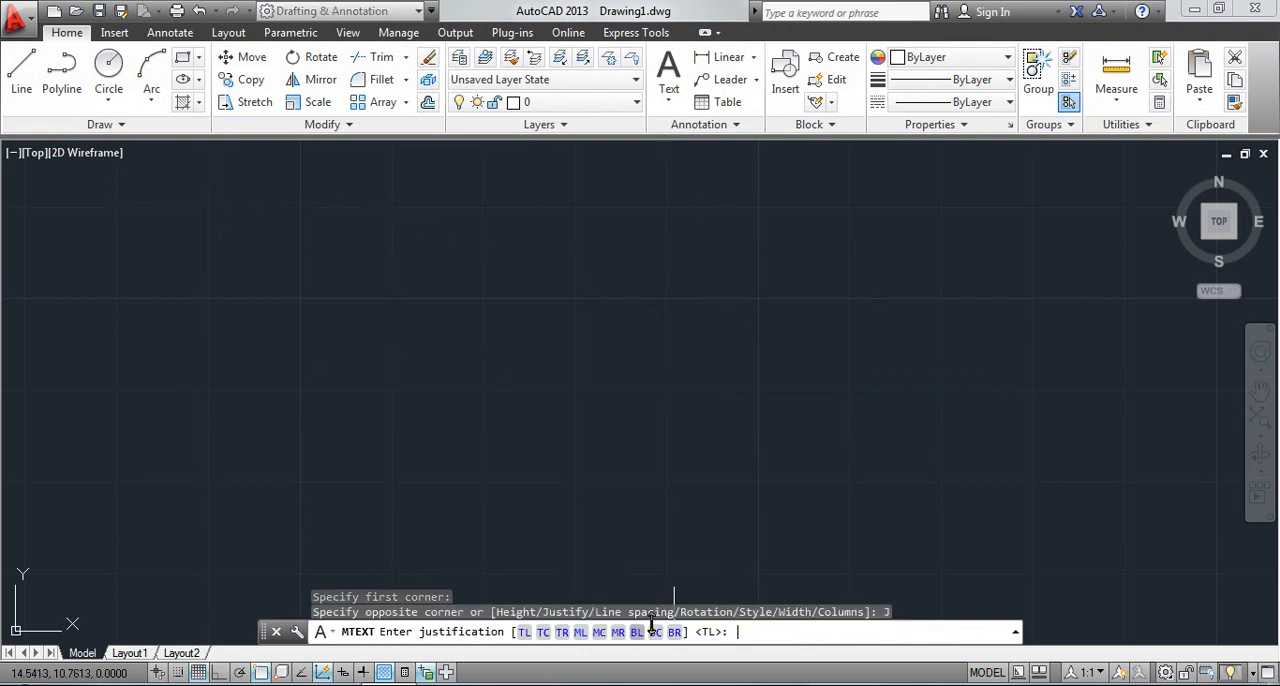
click(599, 632)
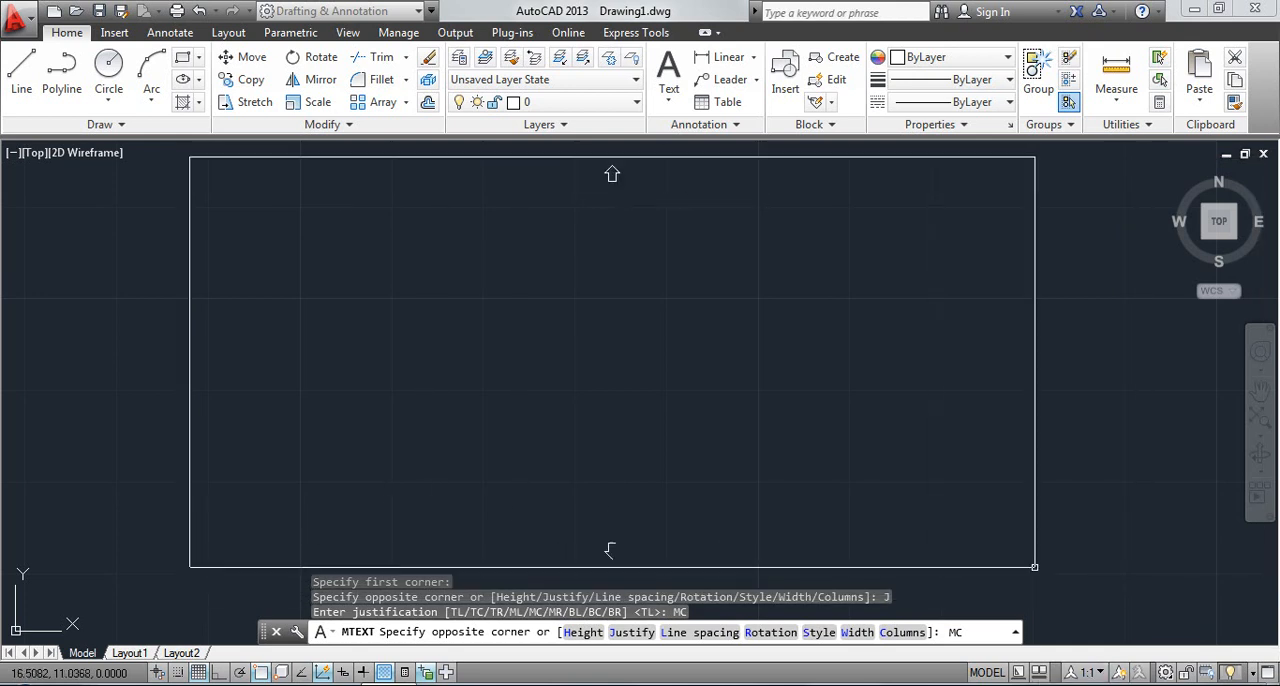
key(Escape)
key(Return)
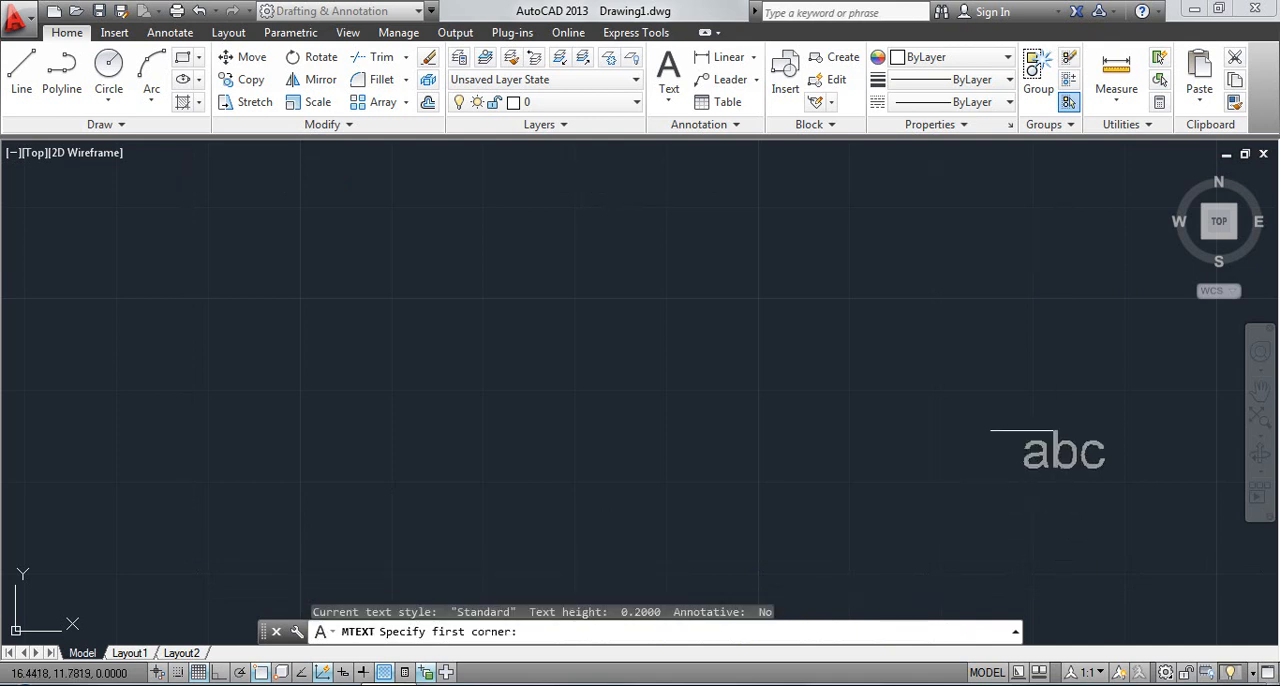
click(672, 117)
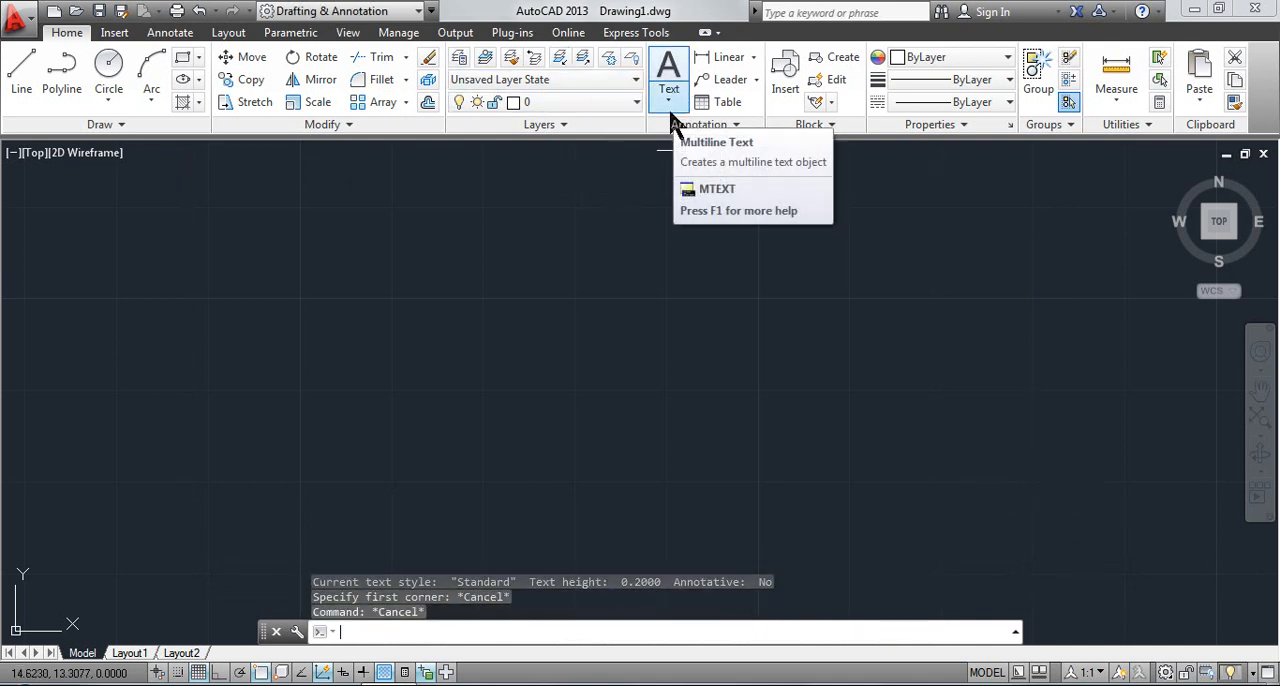
key(Escape)
key(Escape)
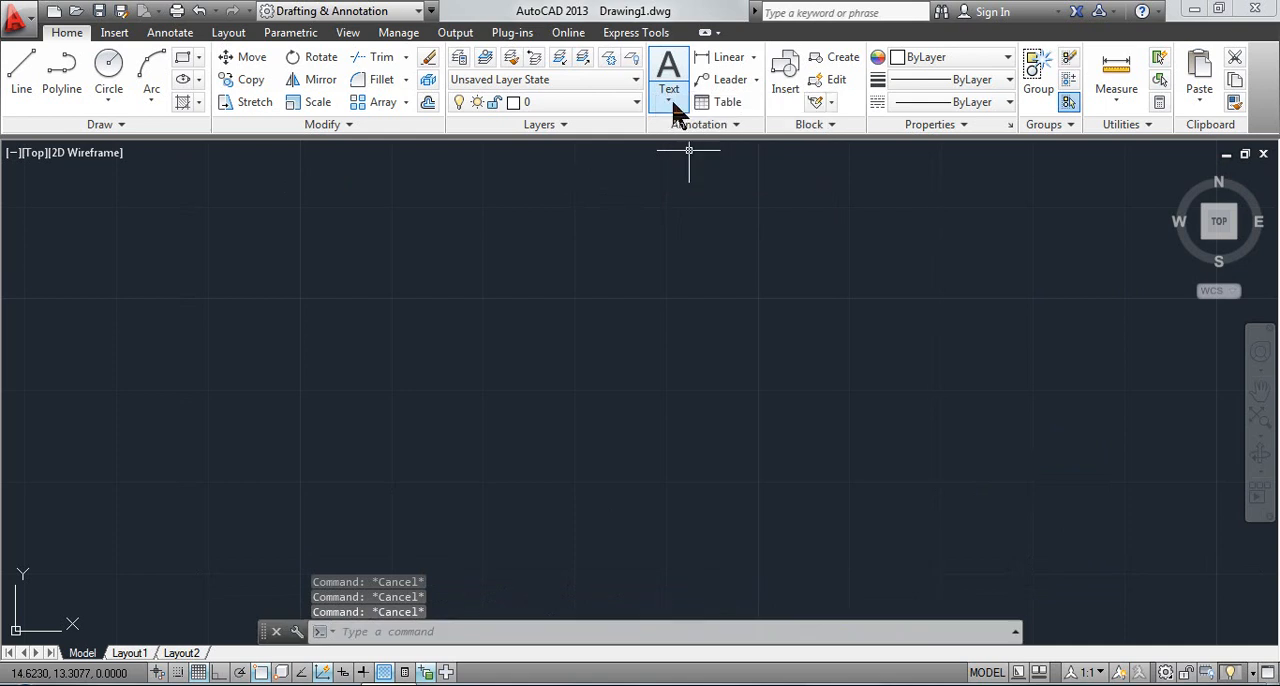
Create a wide multiline text box across the drawing area with middle center (MC) justification
click(669, 92)
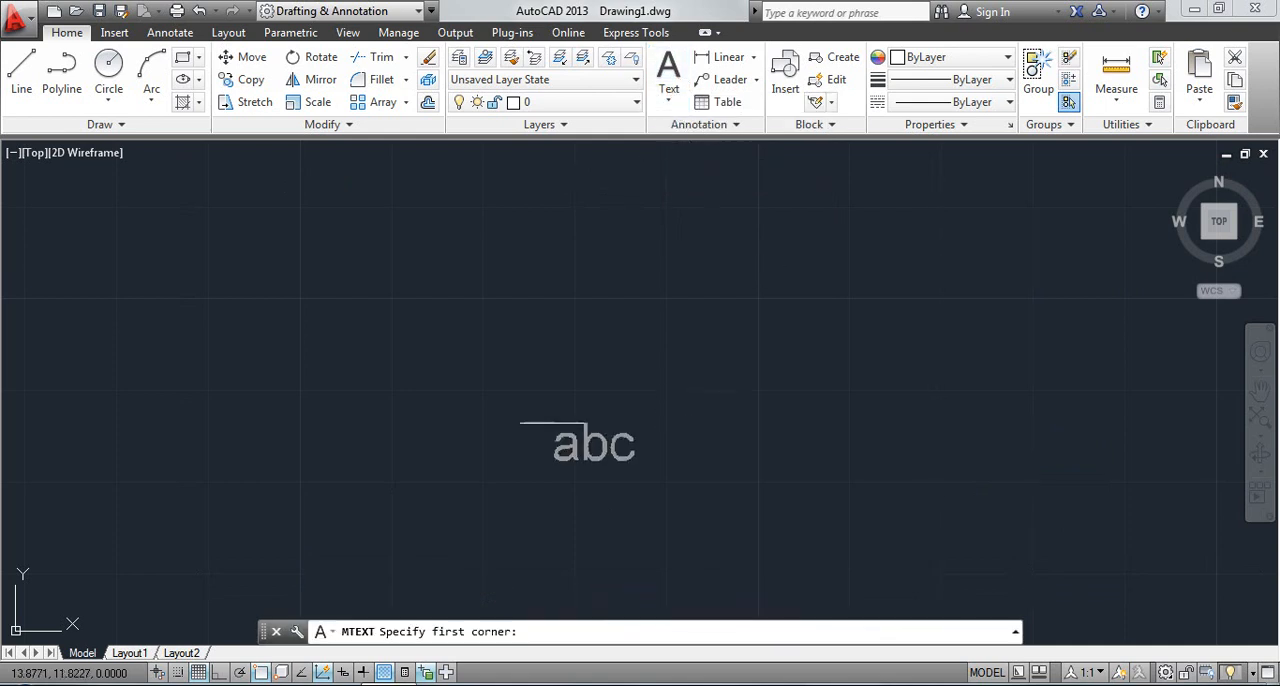
click(170, 158)
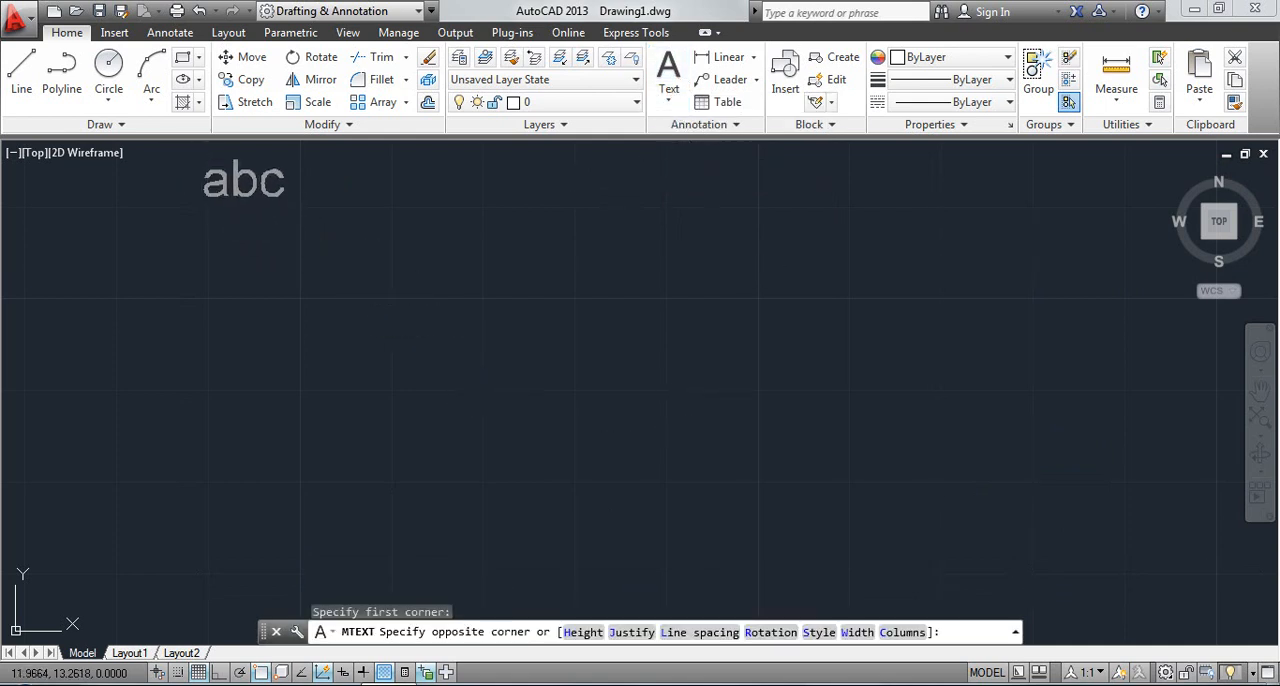
click(632, 632)
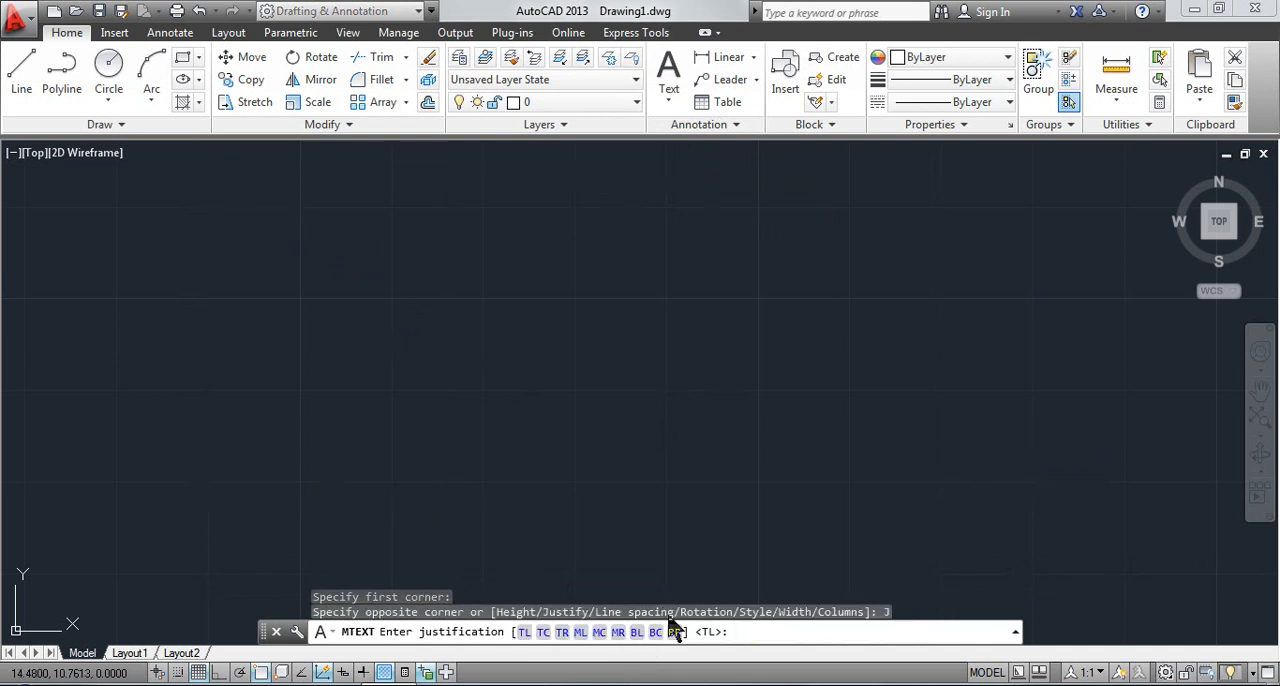
click(600, 632)
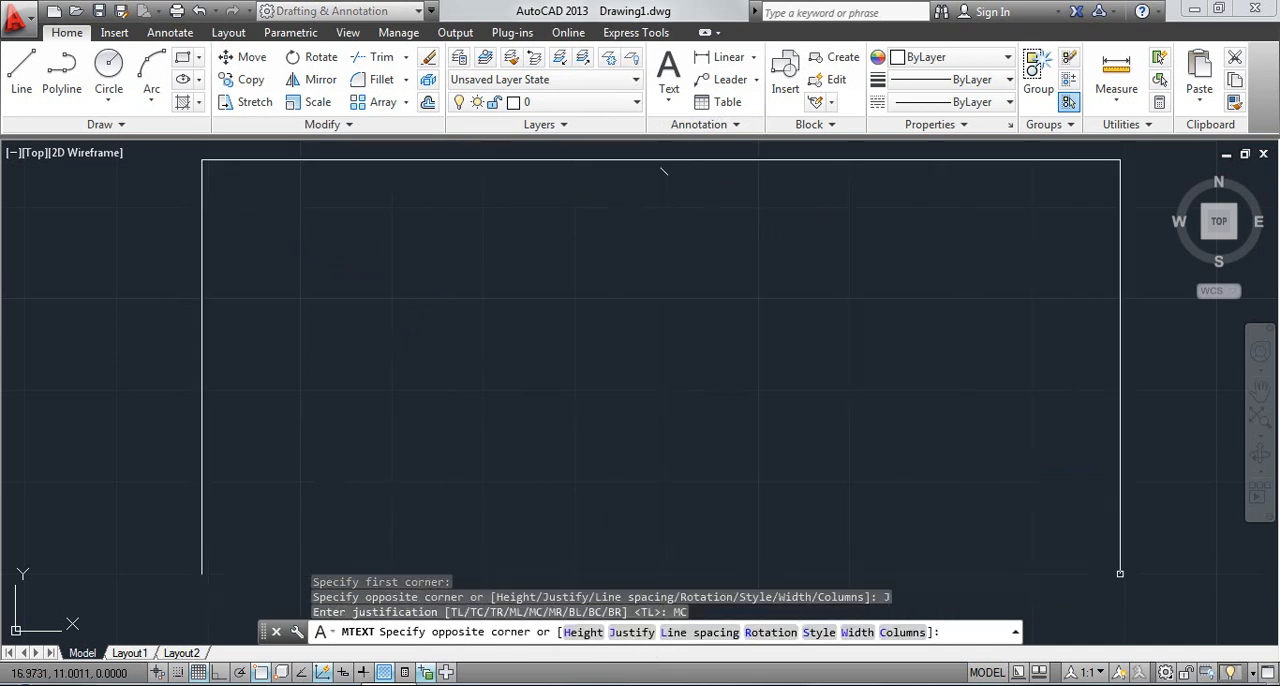
click(1108, 593)
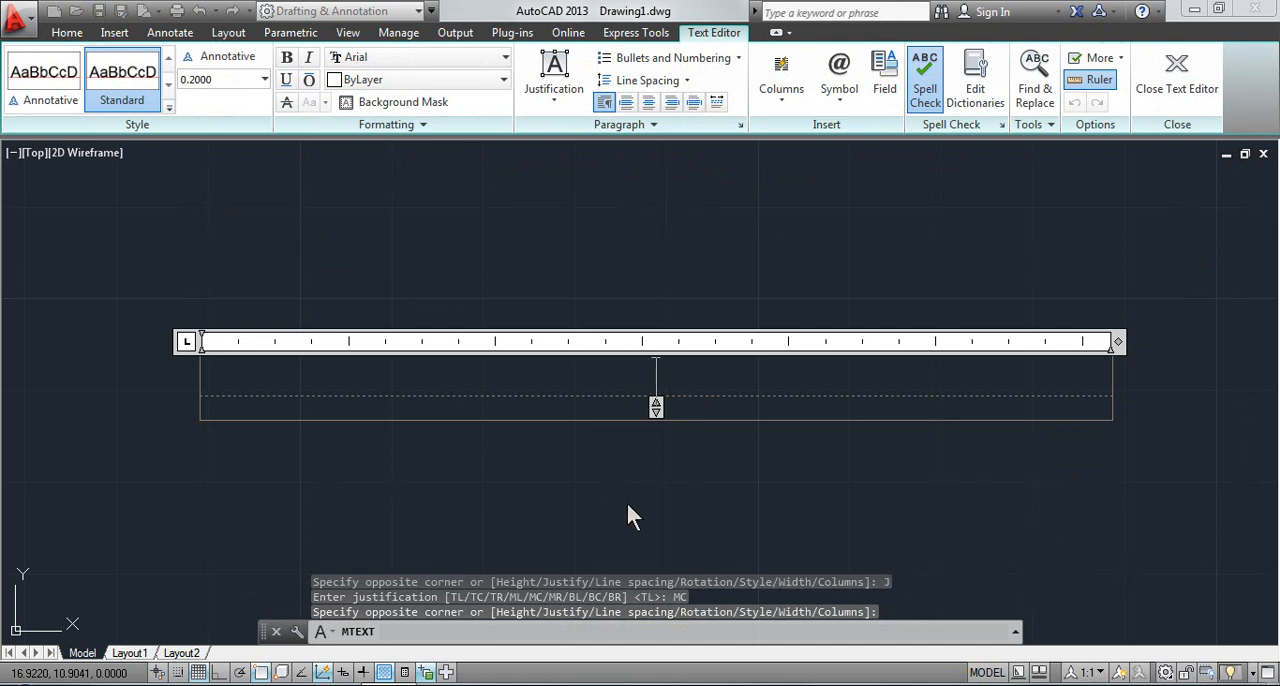
Enter the sample text "fff" in the middle-centered box, and close the editor without saving the text changes
text(fff)
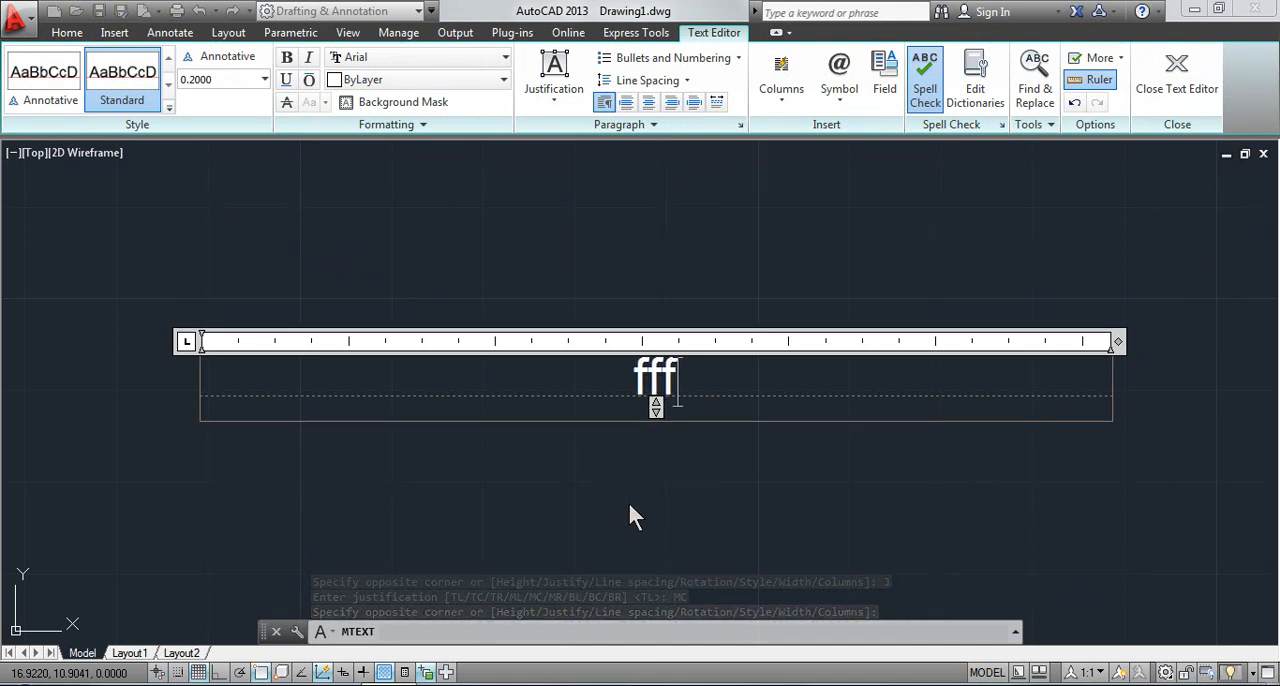
key(Escape)
key(Escape)
key(Escape)
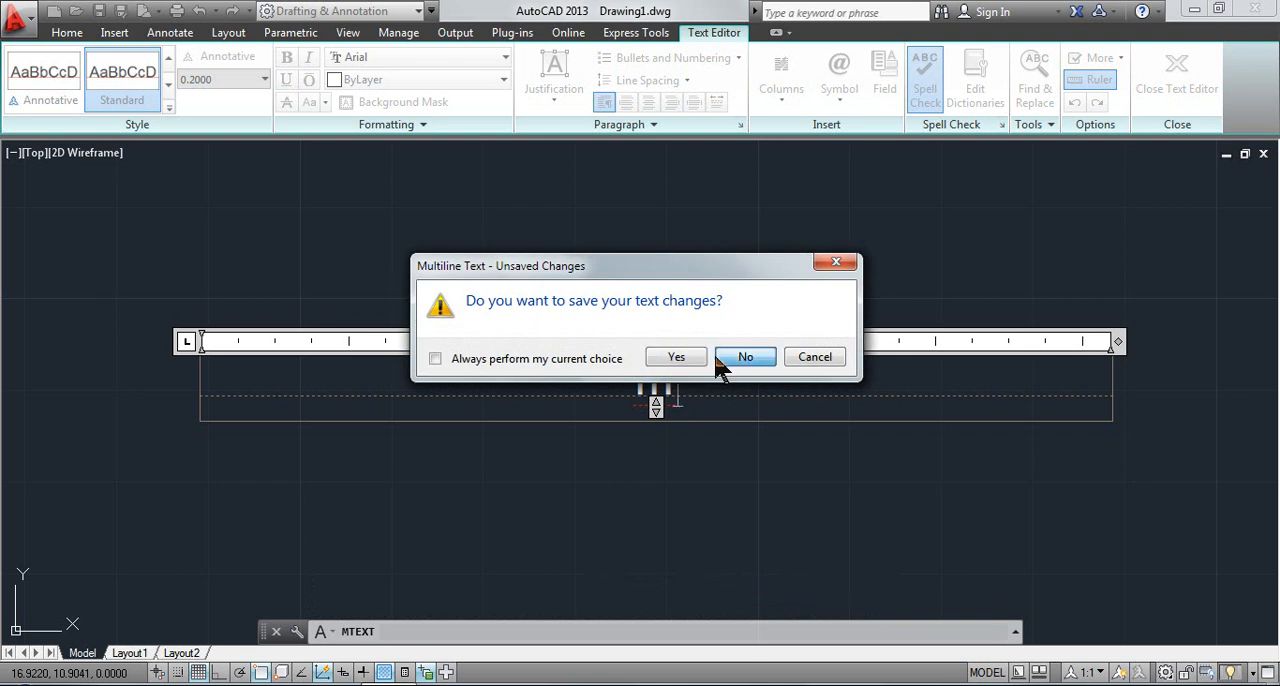
click(745, 358)
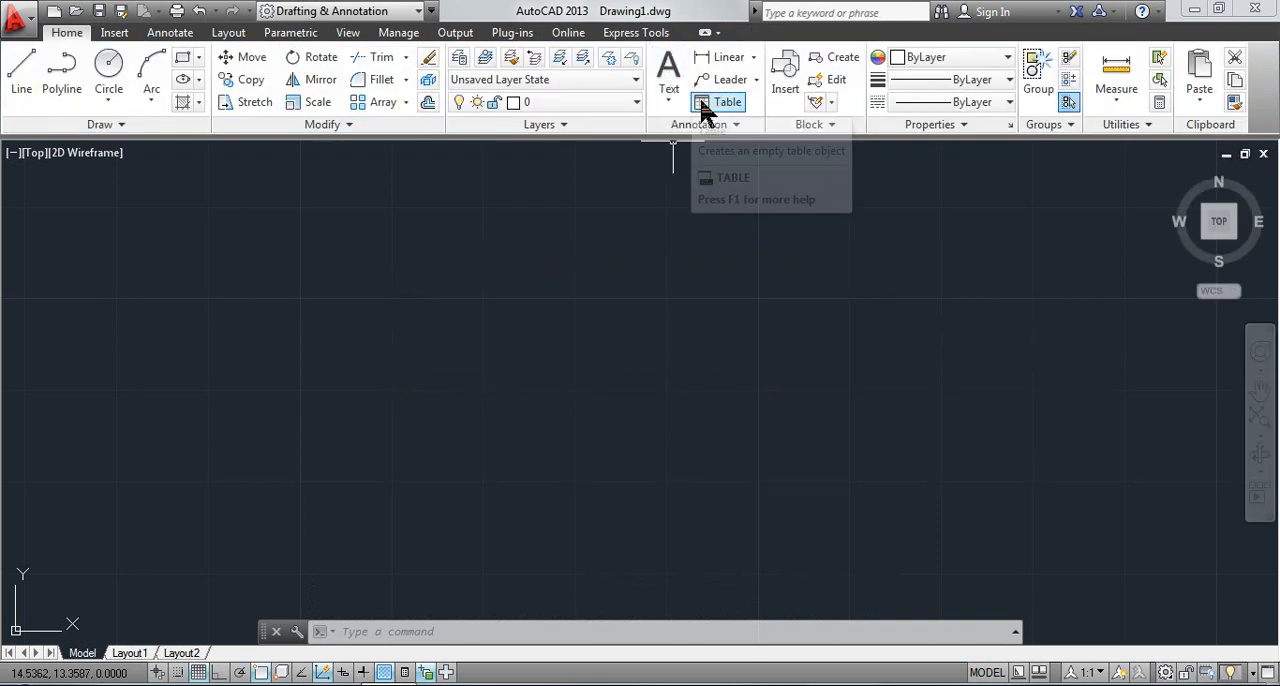
Start another multiline text box in the upper-left drawing area and choose At least as its line spacing type
click(672, 103)
click(680, 131)
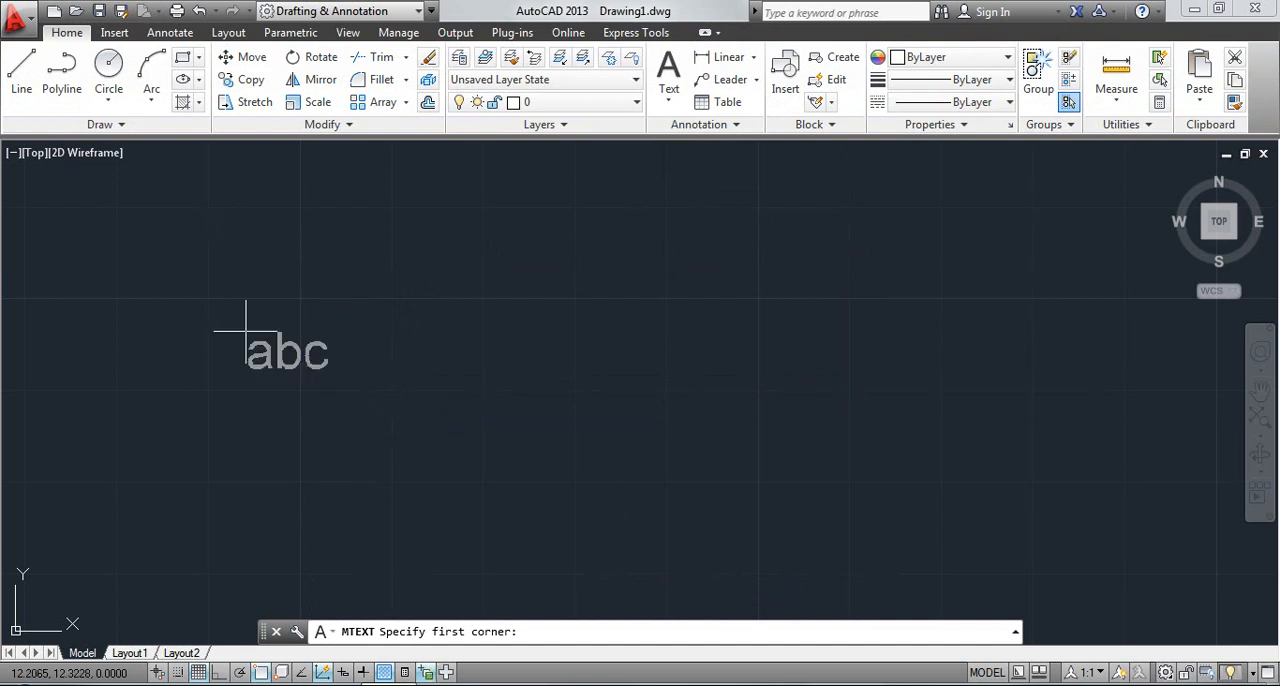
click(212, 188)
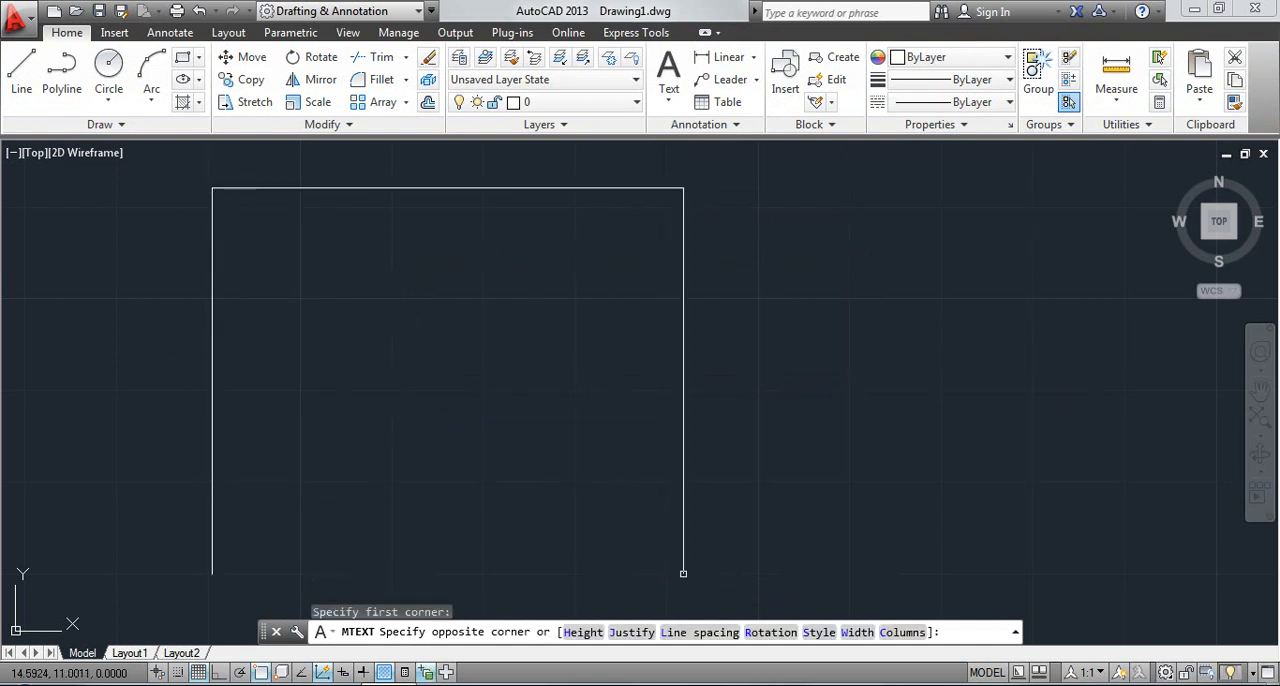
click(706, 634)
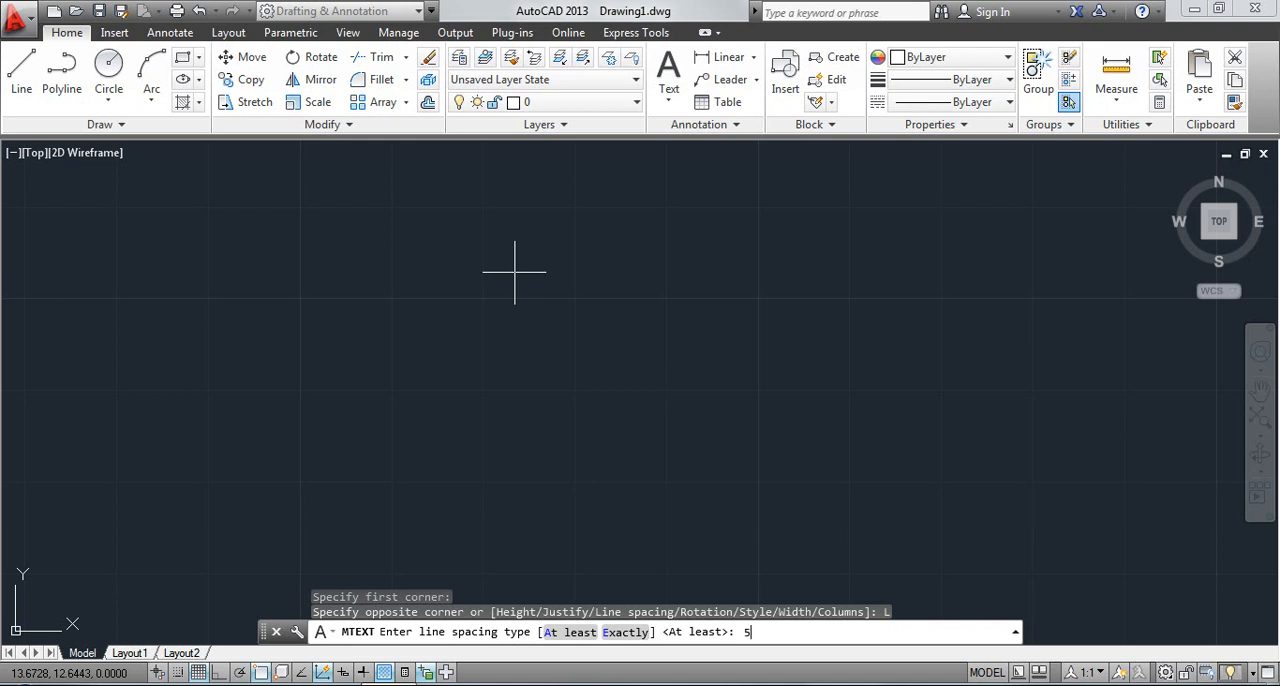
key(Return)
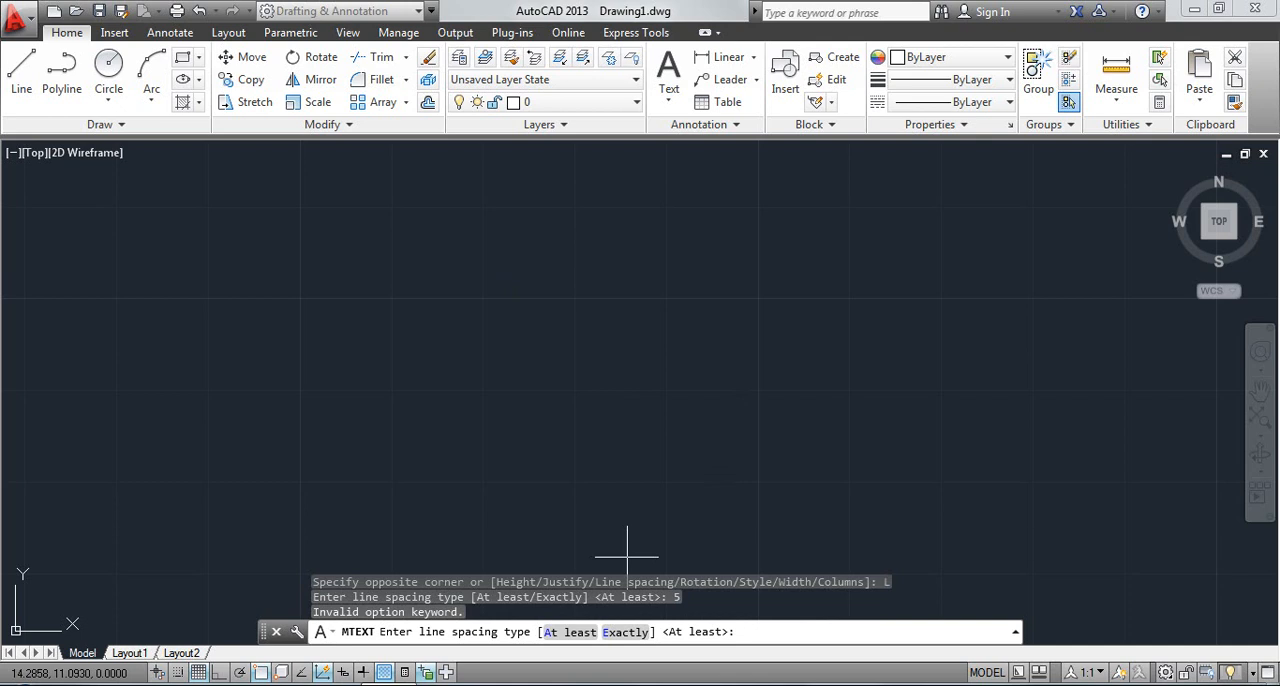
click(586, 631)
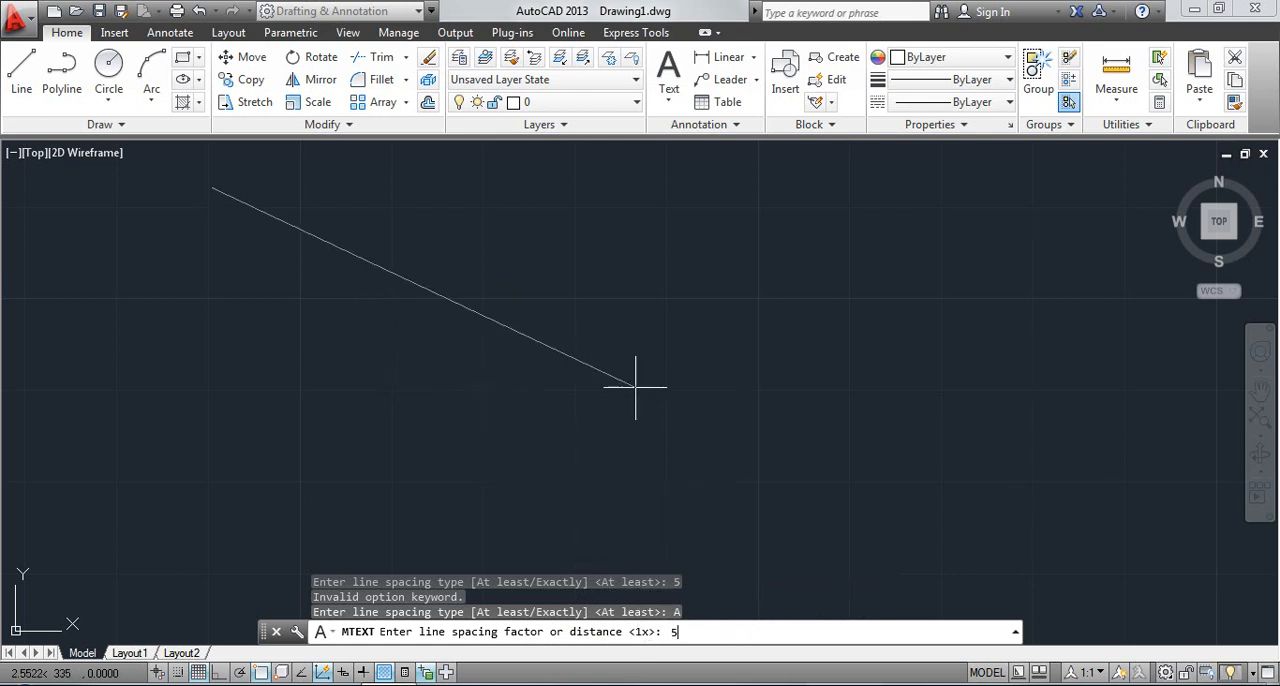
Set the line spacing distance to 0.5 and place the text box's opposite corner
key(Return)
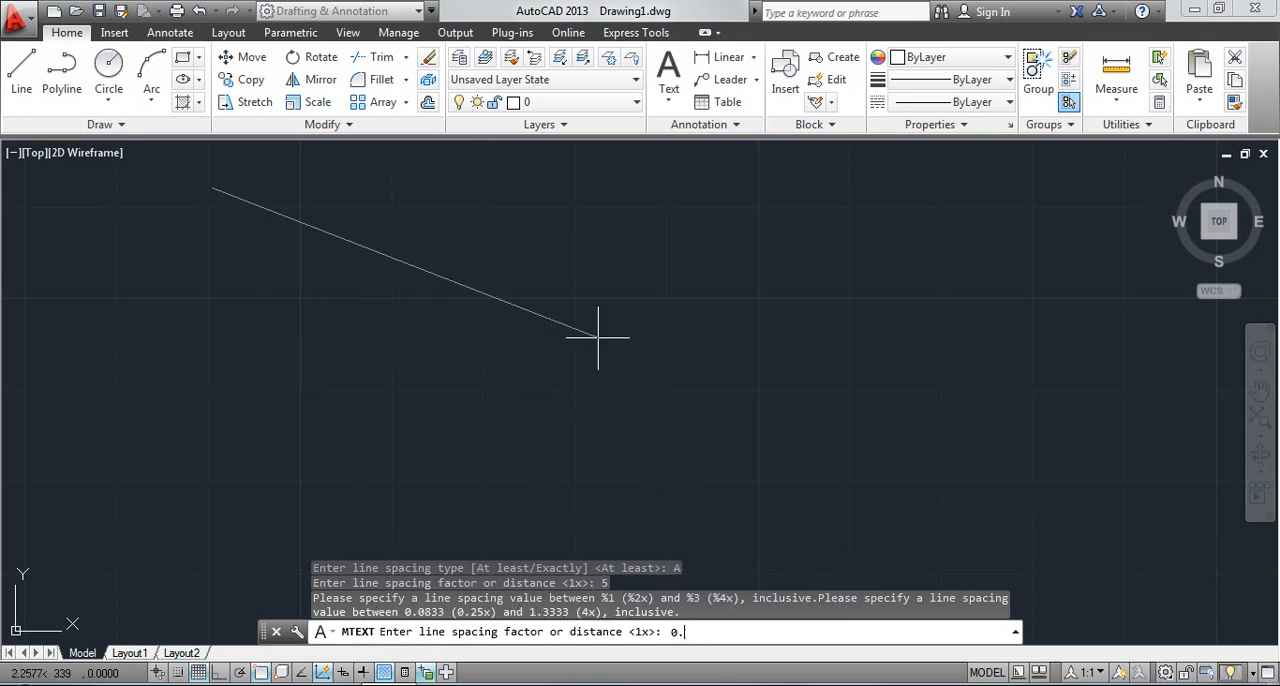
text(5)
key(Return)
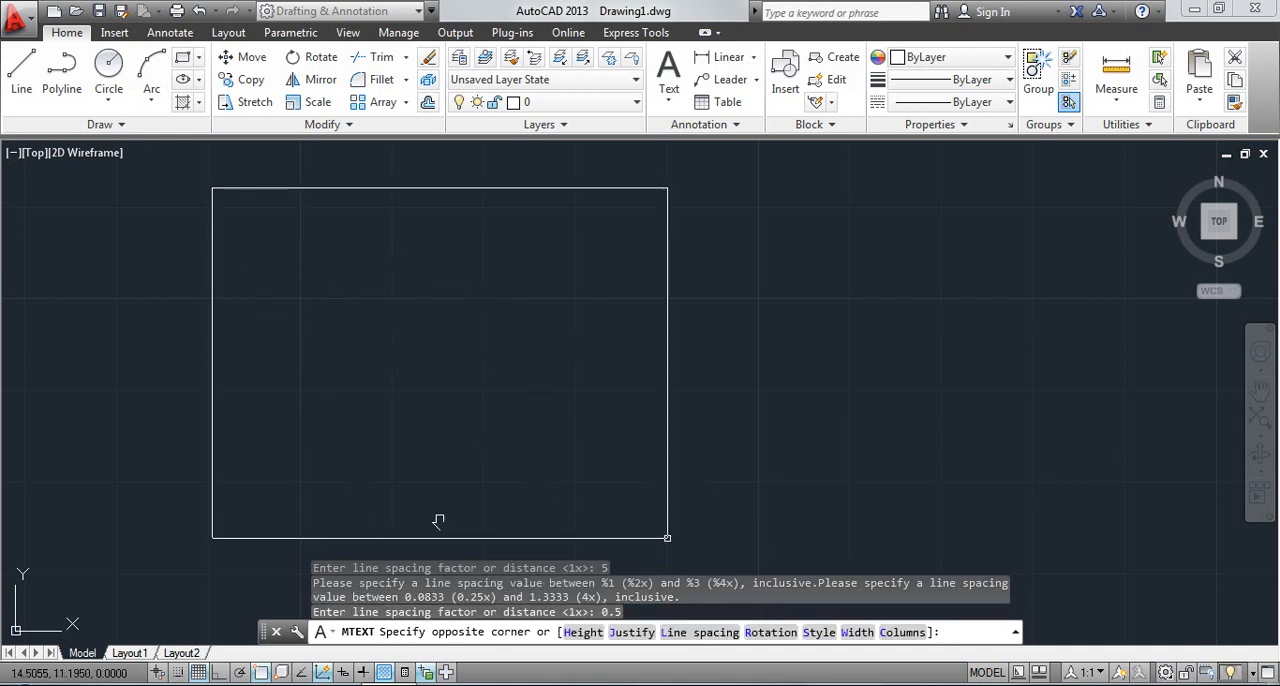
click(1082, 558)
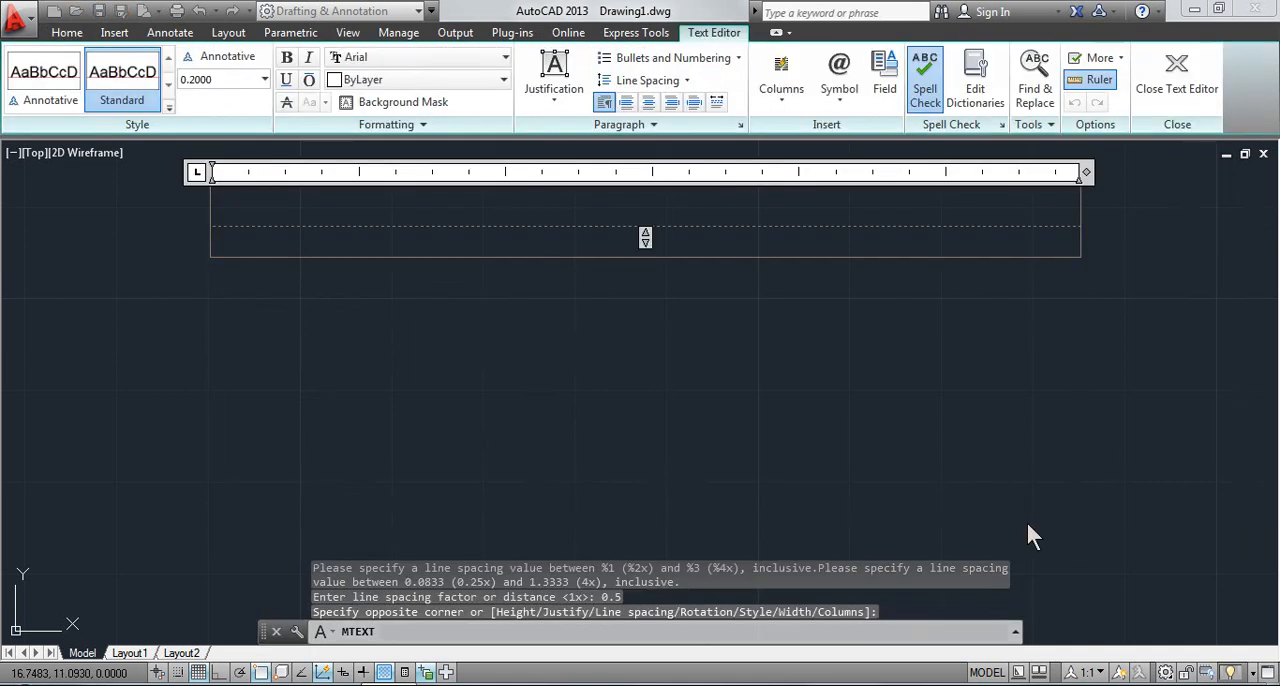
Enter the lines "fff", "fff", "ff" and "fg" in the box, close the editor and undo the text
text(fff)
key(Return)
text(fff)
key(Return)
text(ff)
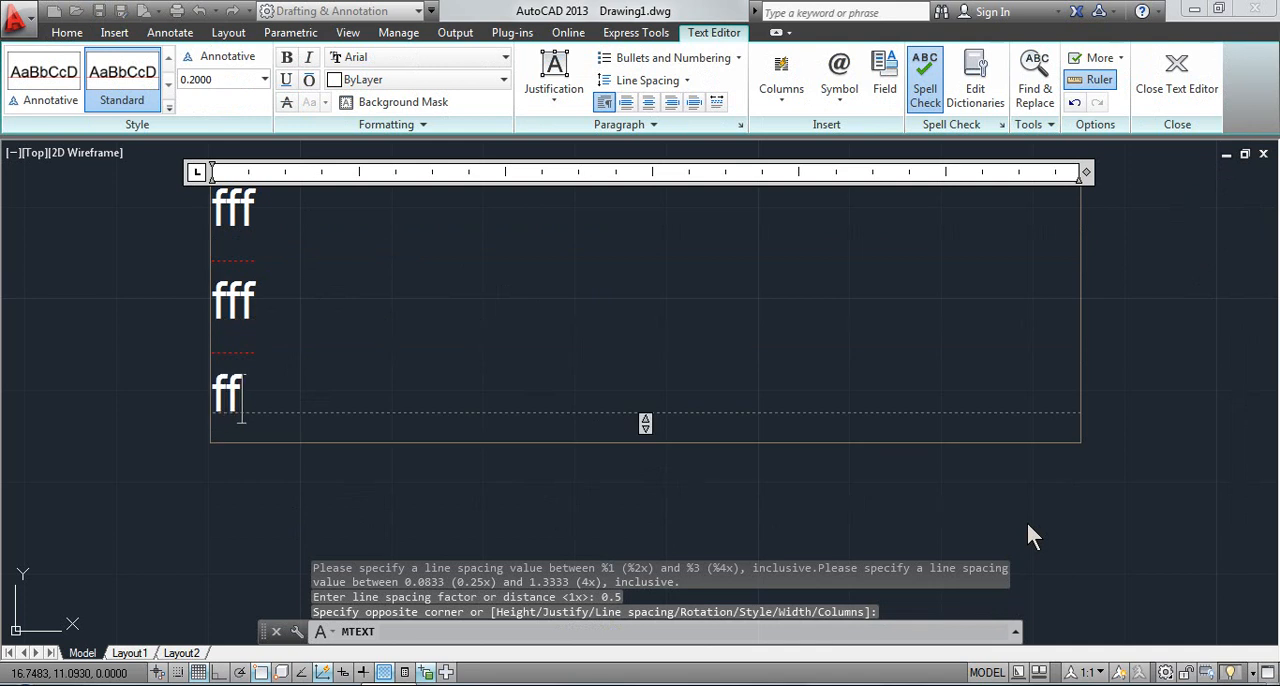
key(Return)
text(fg)
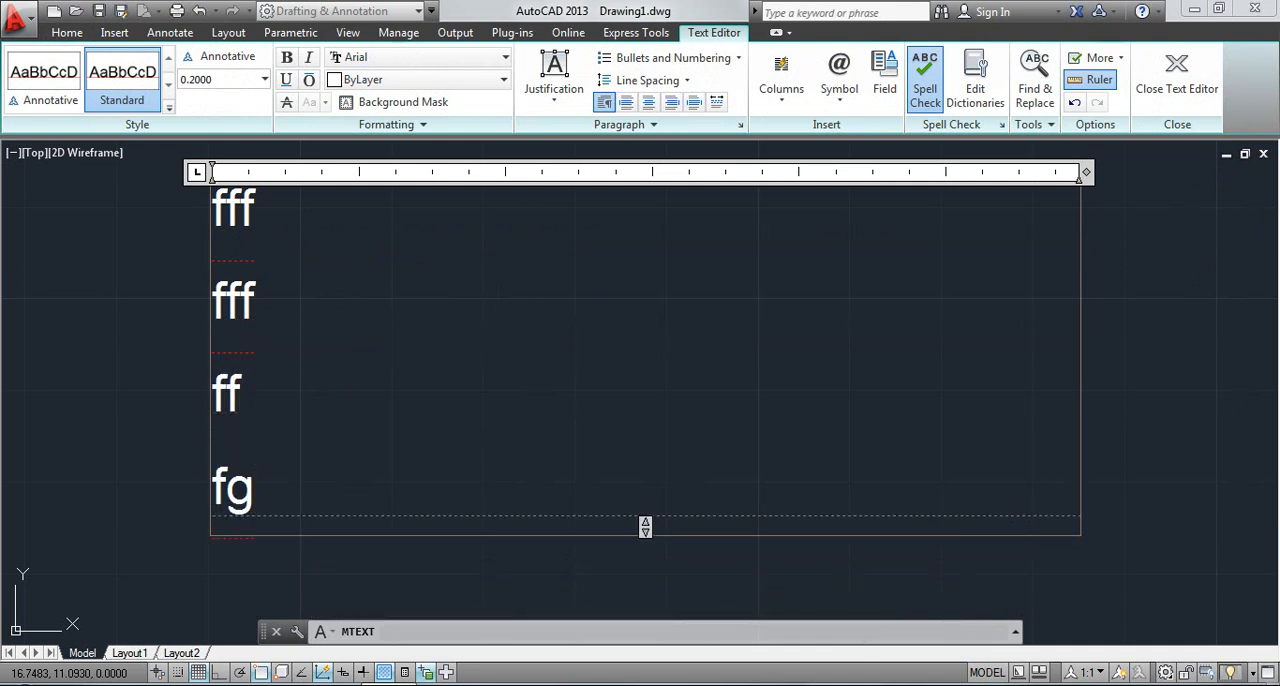
click(837, 563)
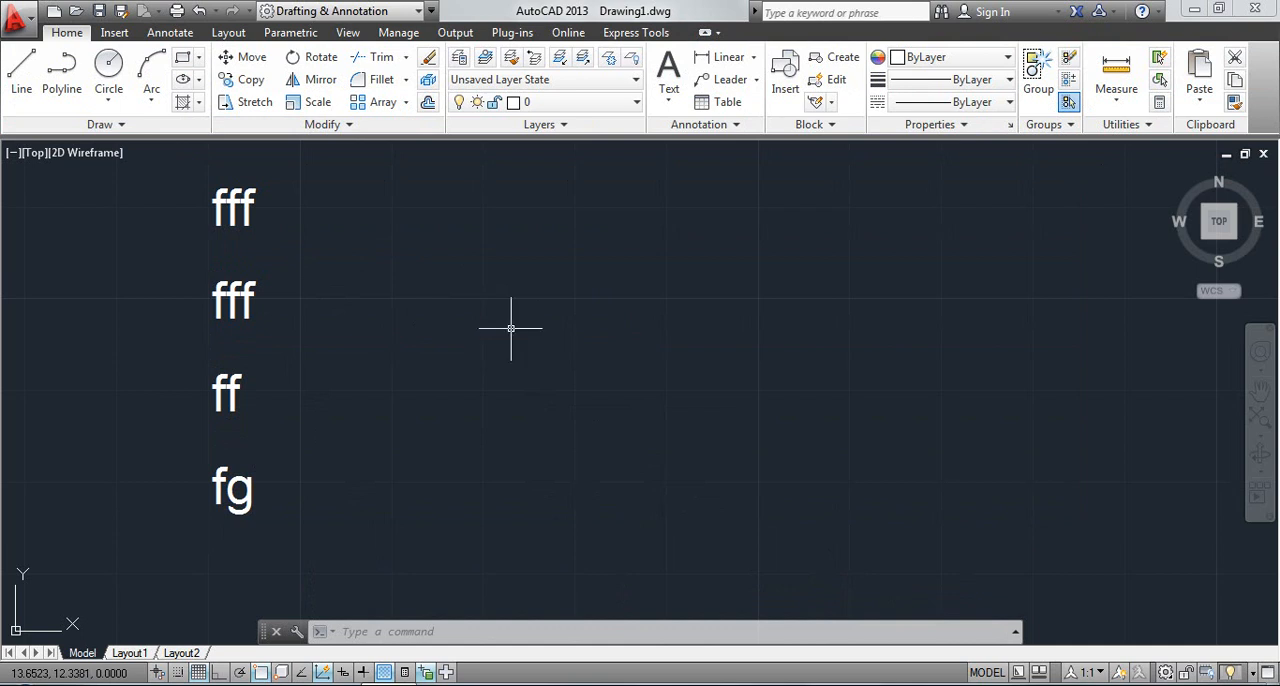
key(ctrl+z)
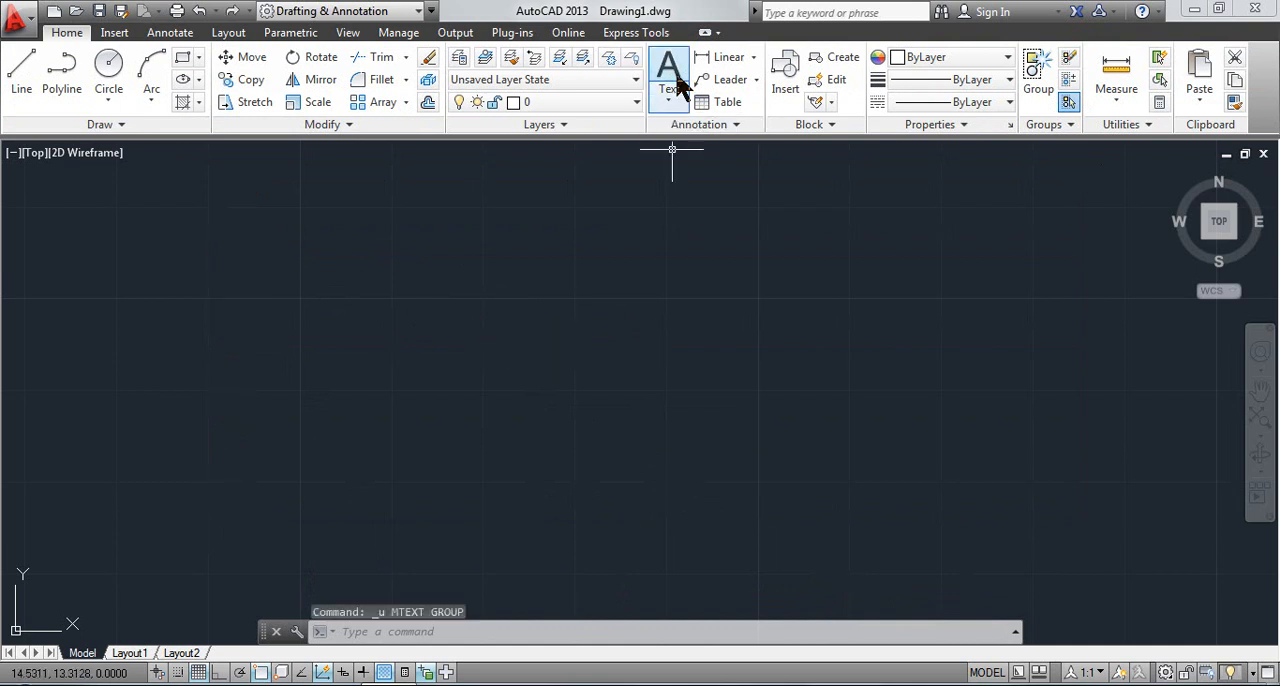
Create a multiline text box with its rotation angle set to 30 degrees
click(680, 88)
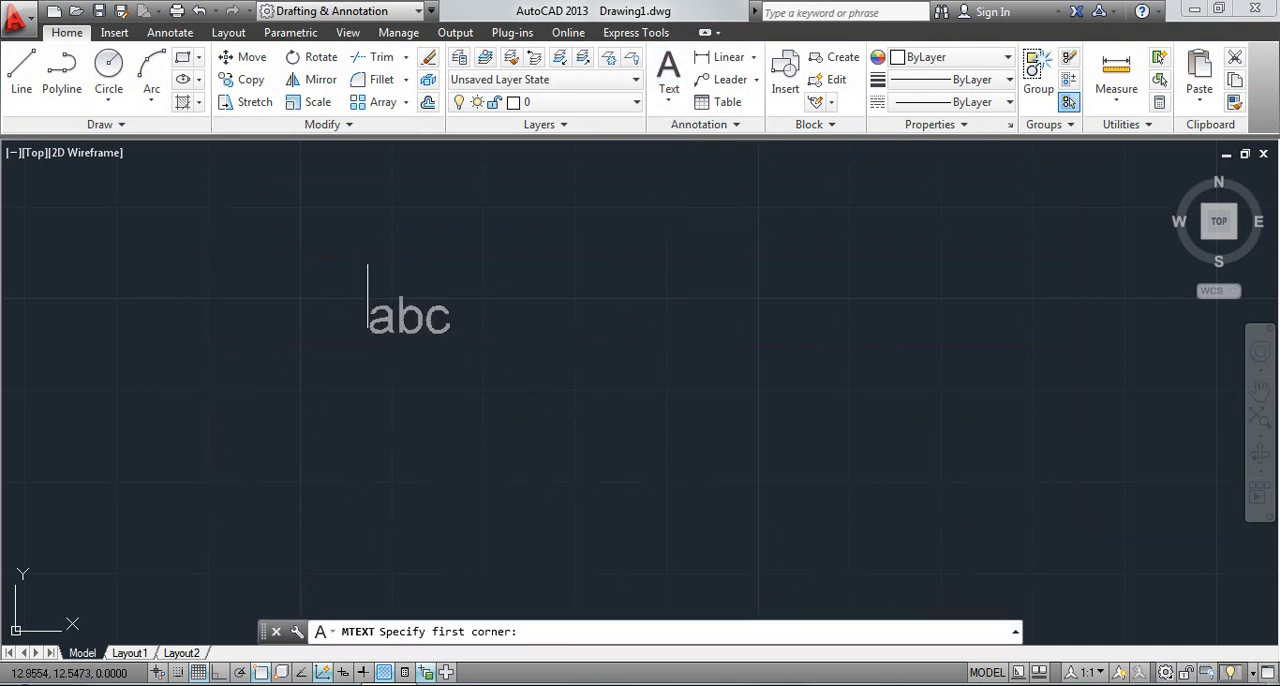
click(263, 207)
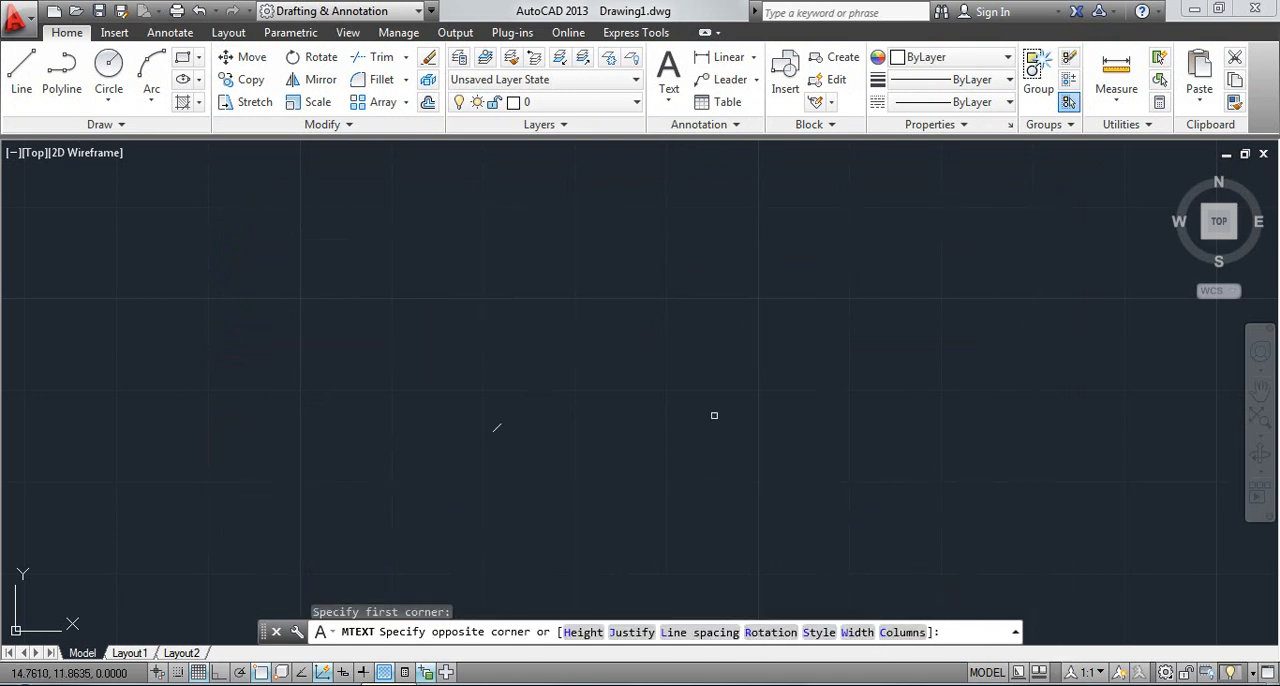
click(772, 641)
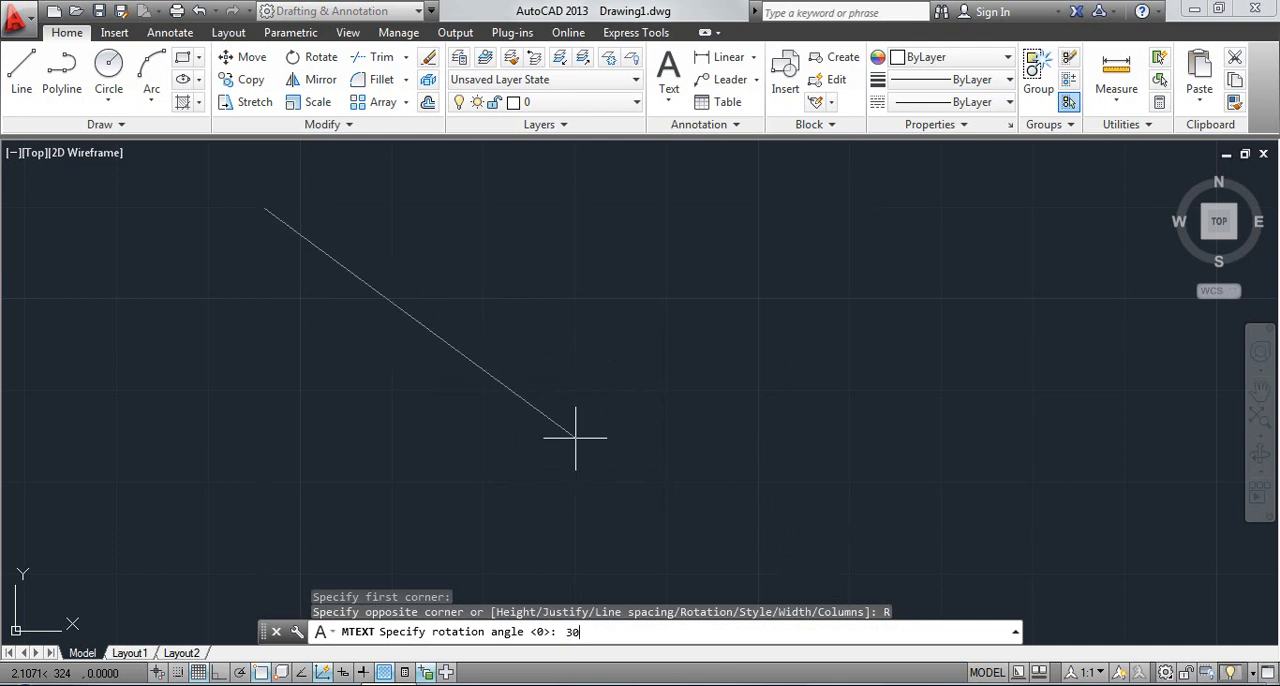
key(Return)
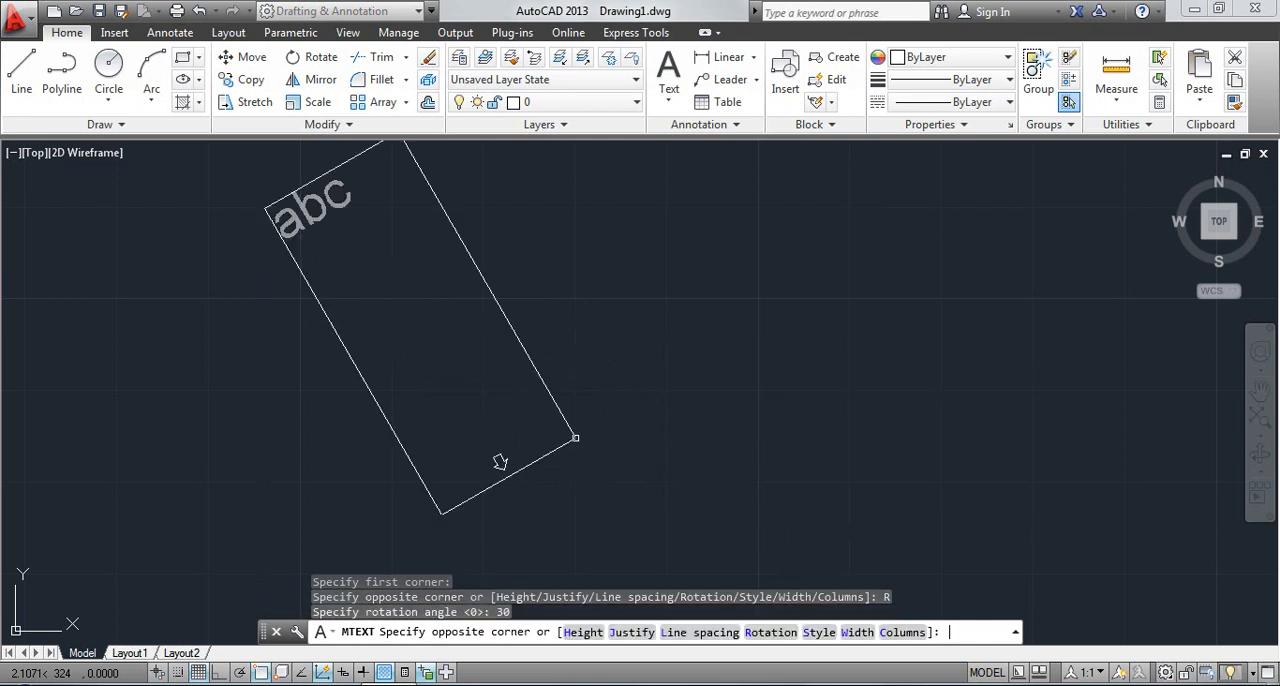
middle_drag(575, 438, 560, 495)
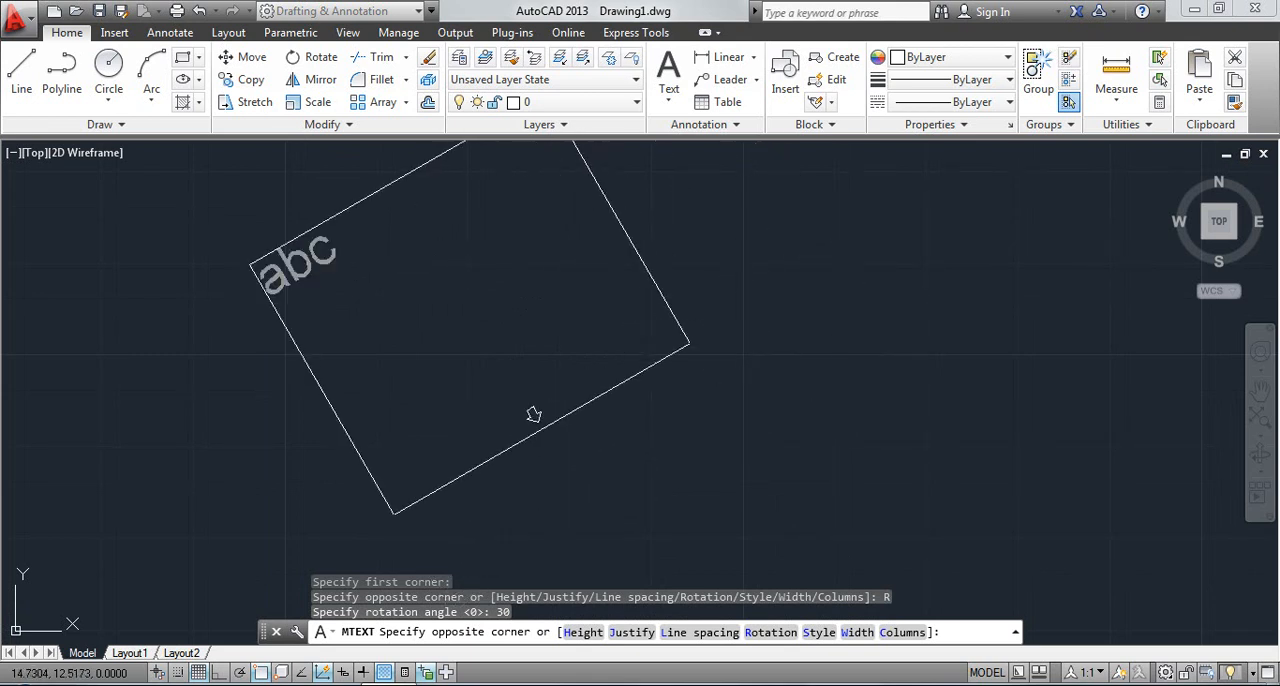
click(533, 414)
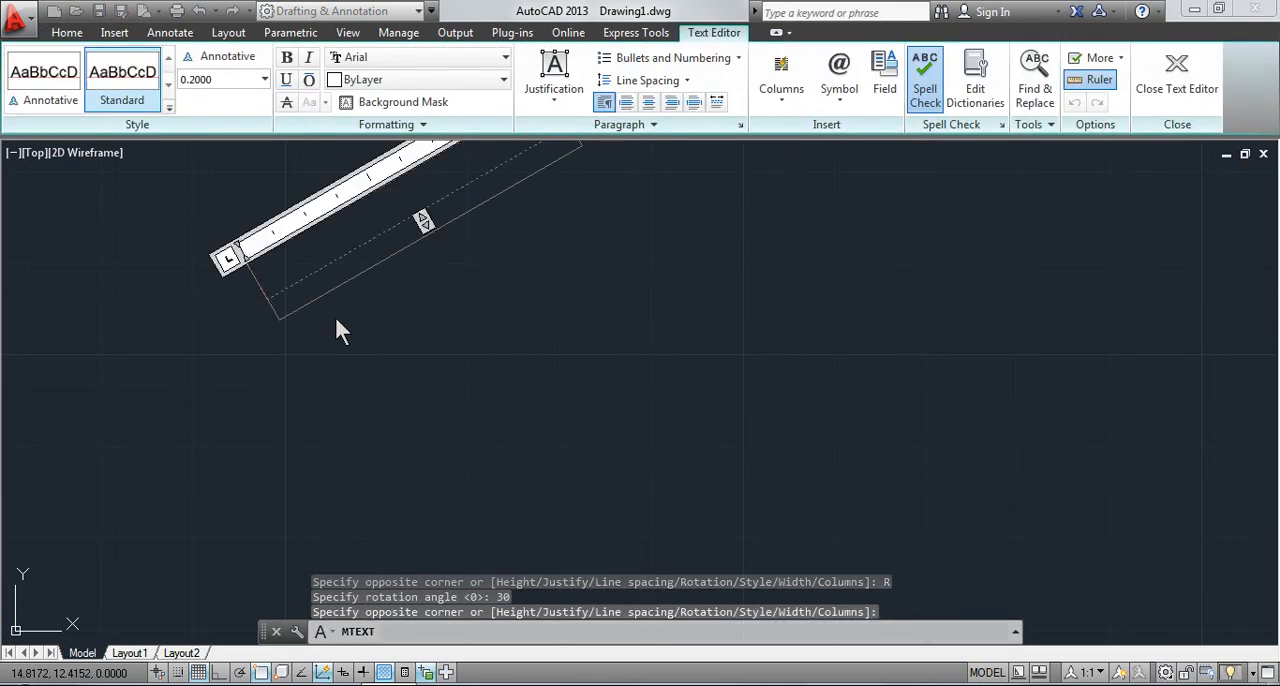
Enter the sample text "ggggggg" in the rotated box, and close the editor without saving the text changes
middle_drag(337, 322, 316, 393)
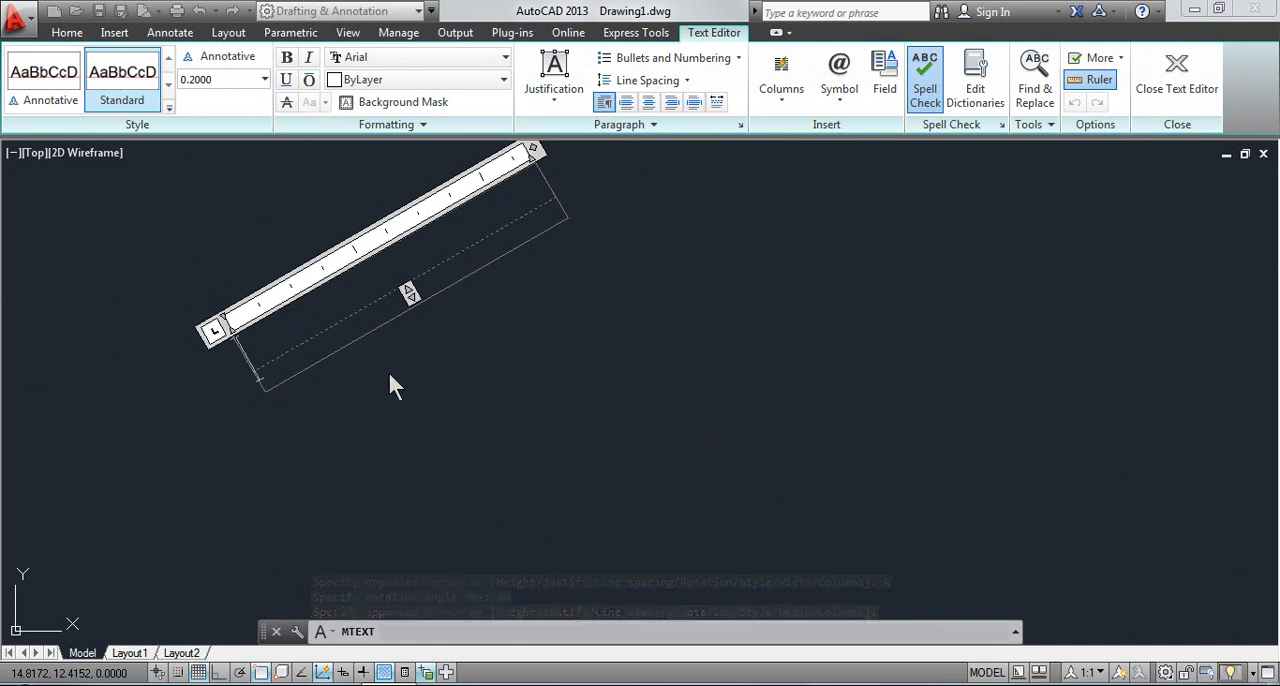
text(ggggggg)
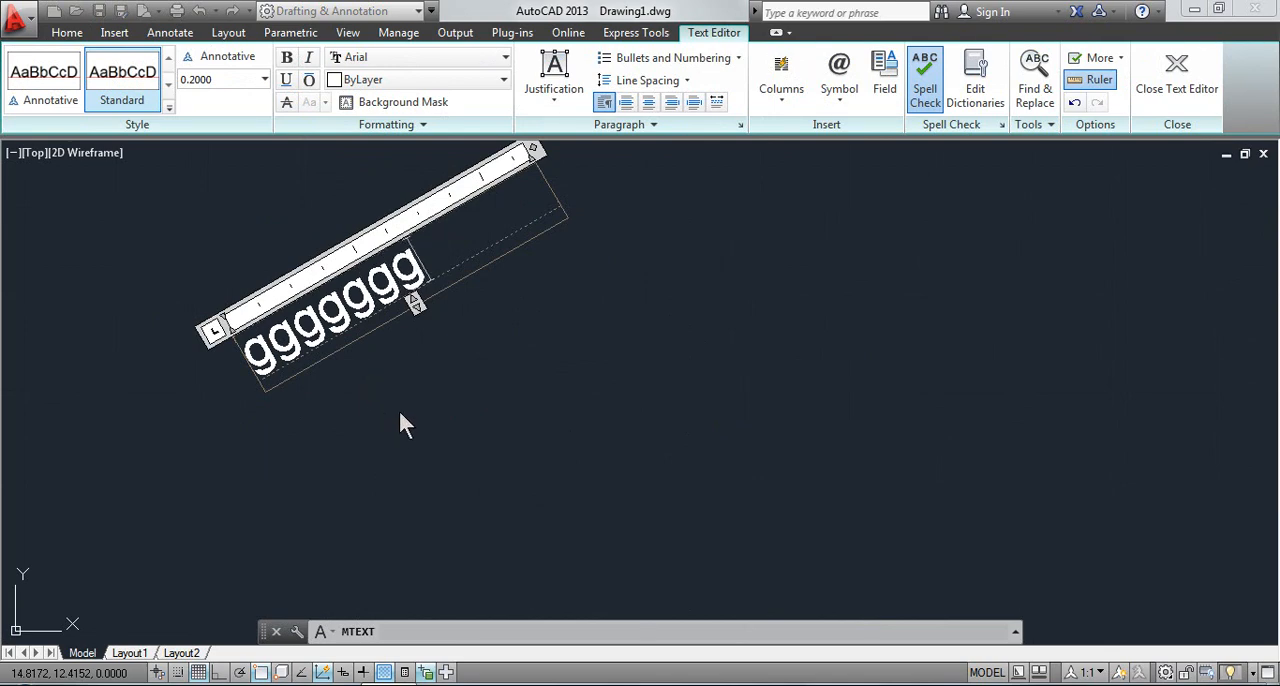
key(Escape)
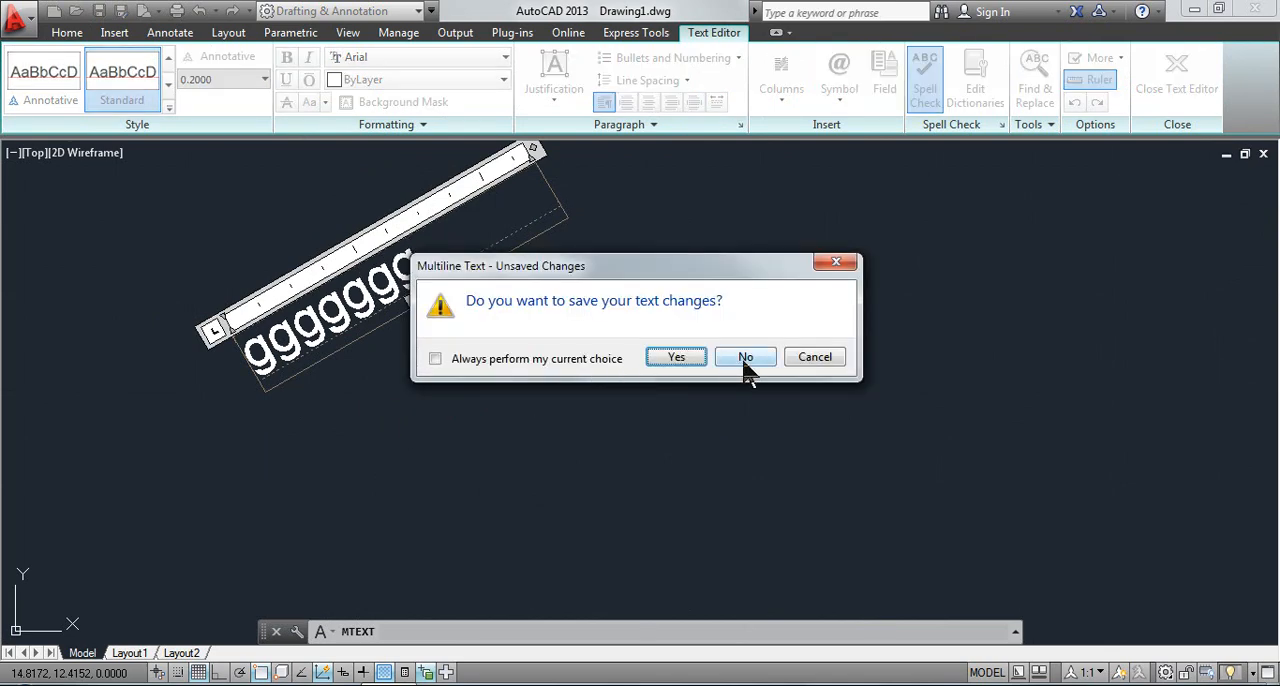
click(746, 362)
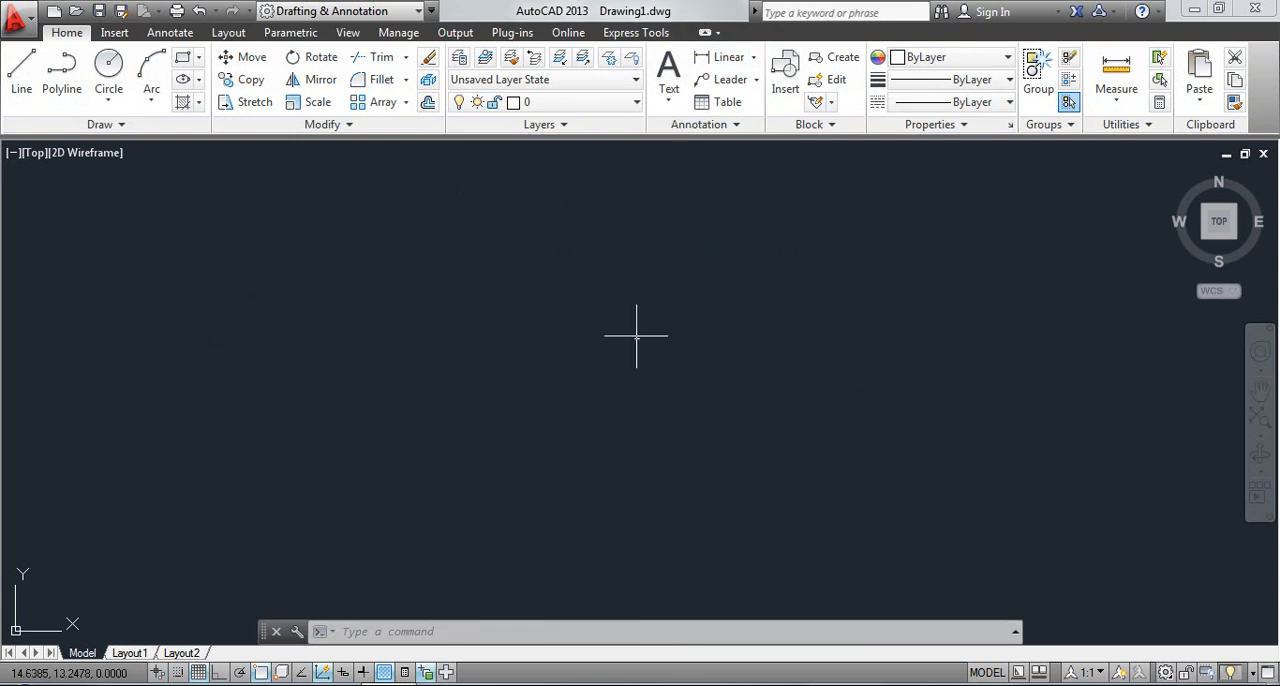
Start another multiline text box and list all available text styles (*) through its Style option
click(668, 92)
click(716, 133)
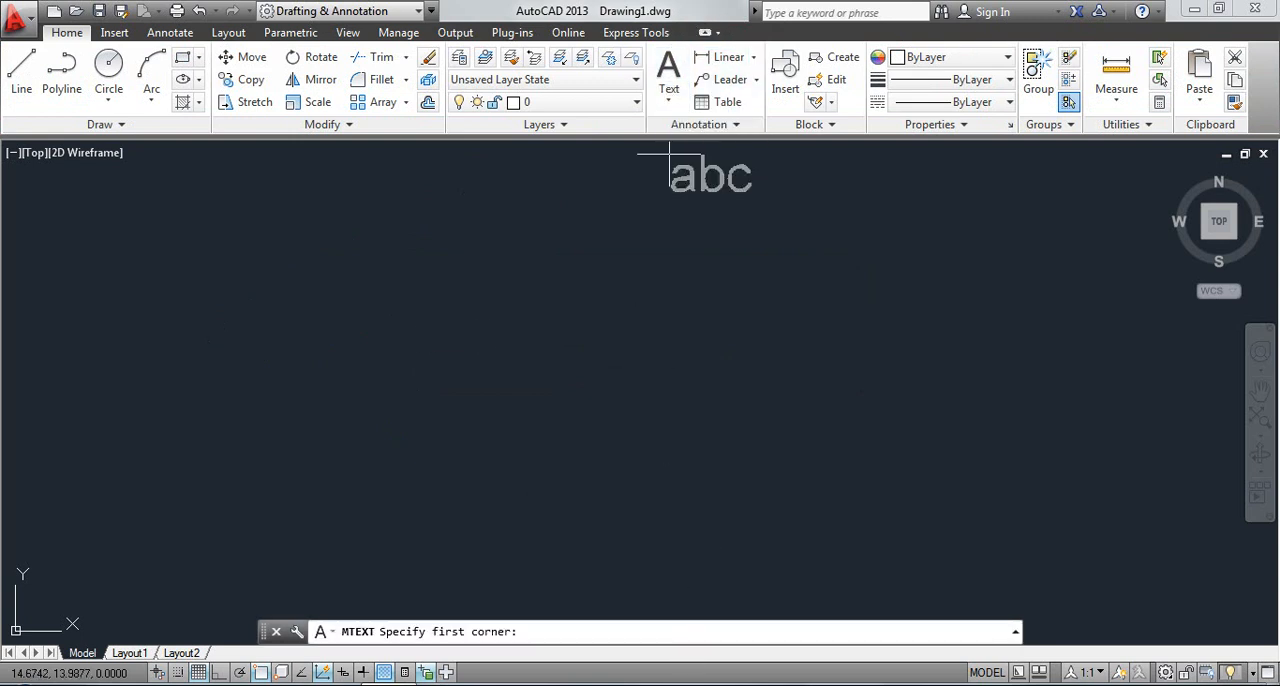
click(226, 164)
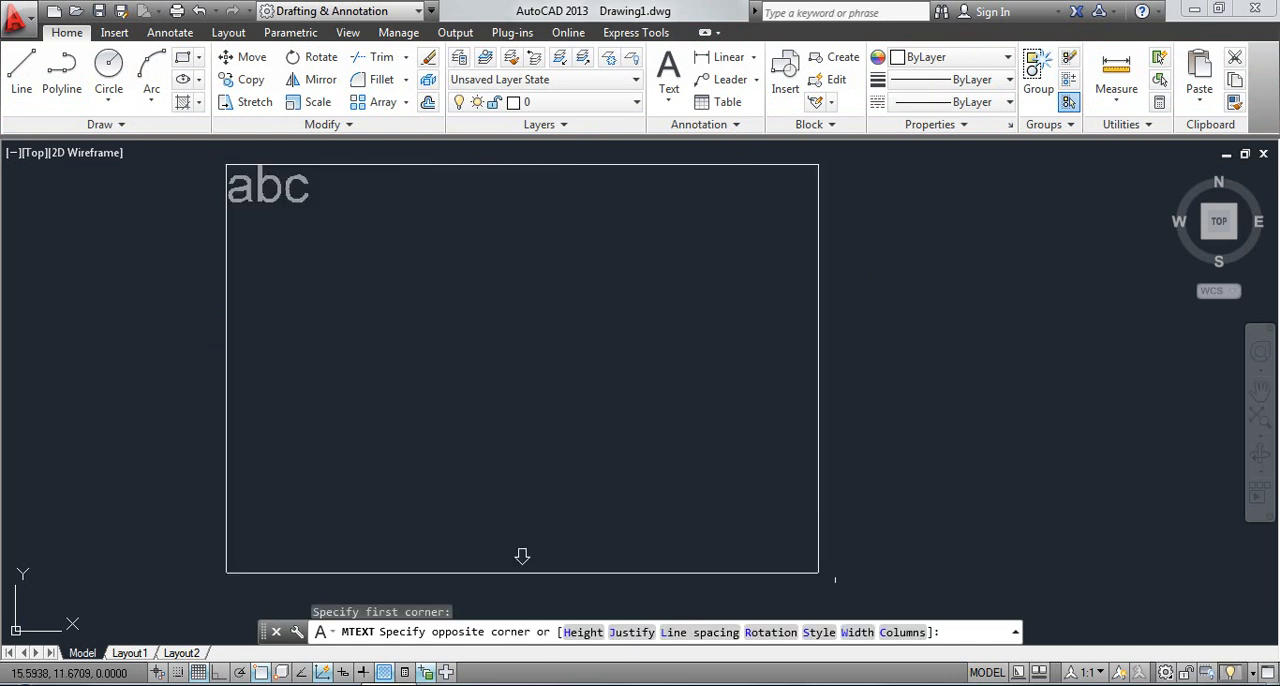
click(831, 622)
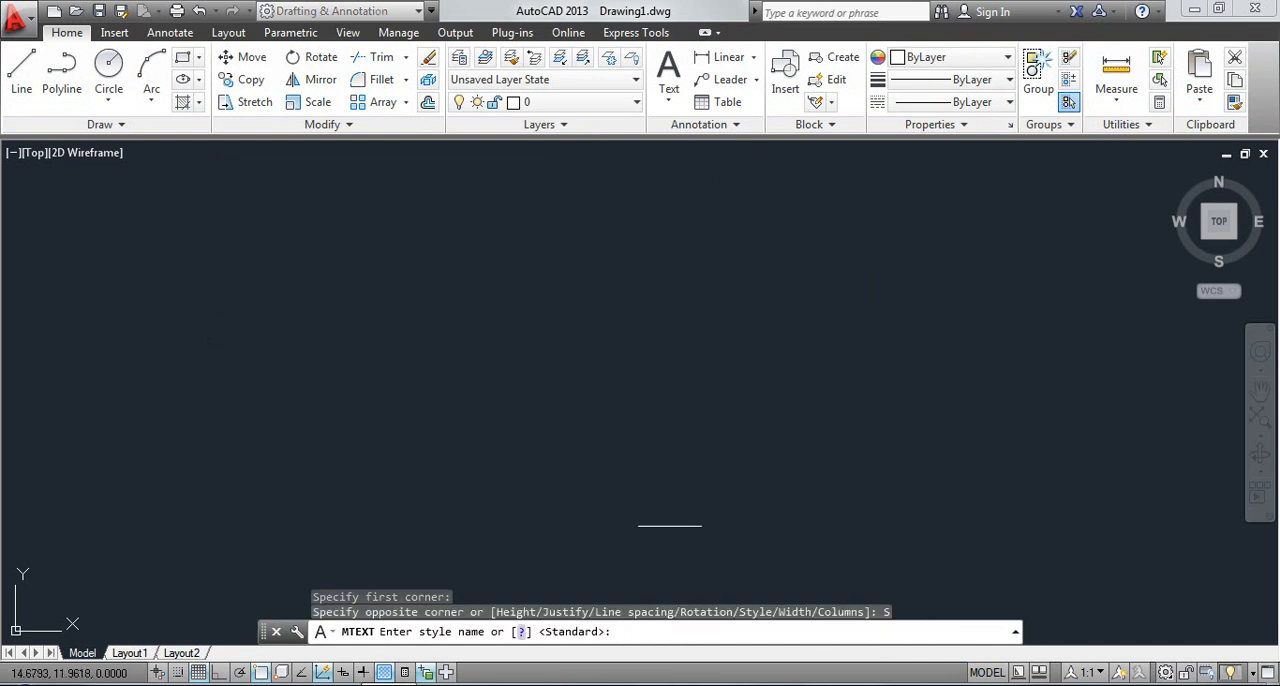
click(518, 632)
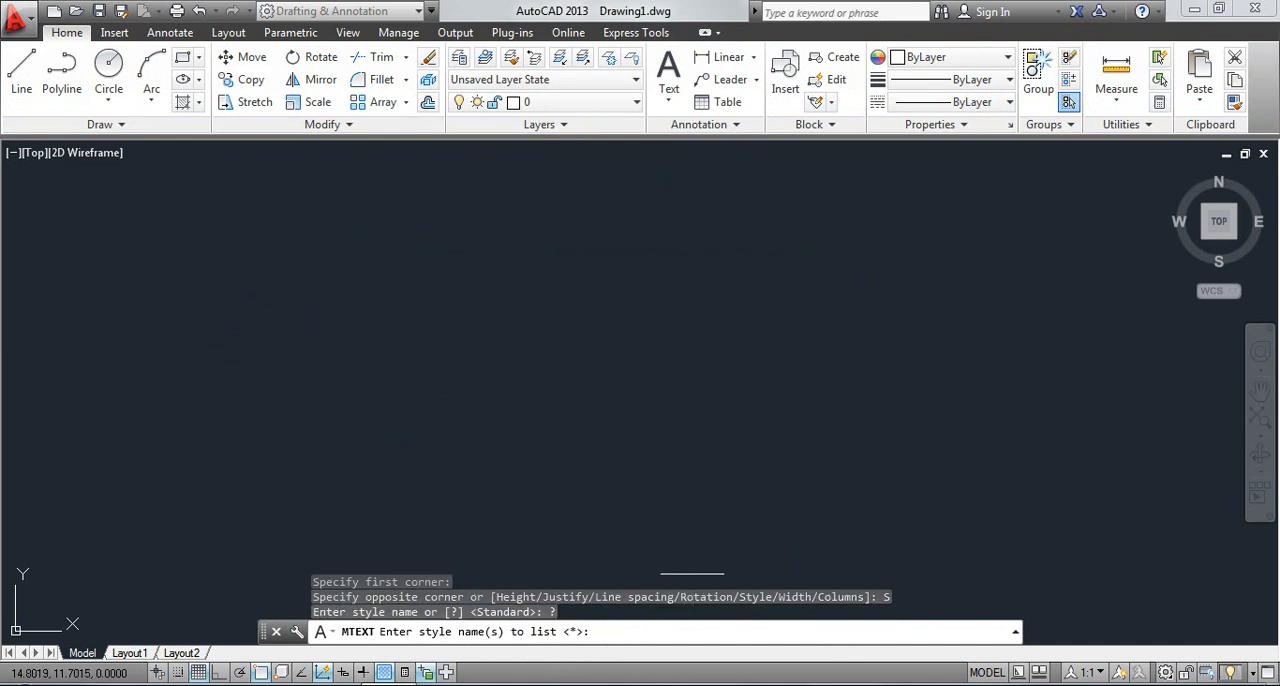
text(*)
key(Return)
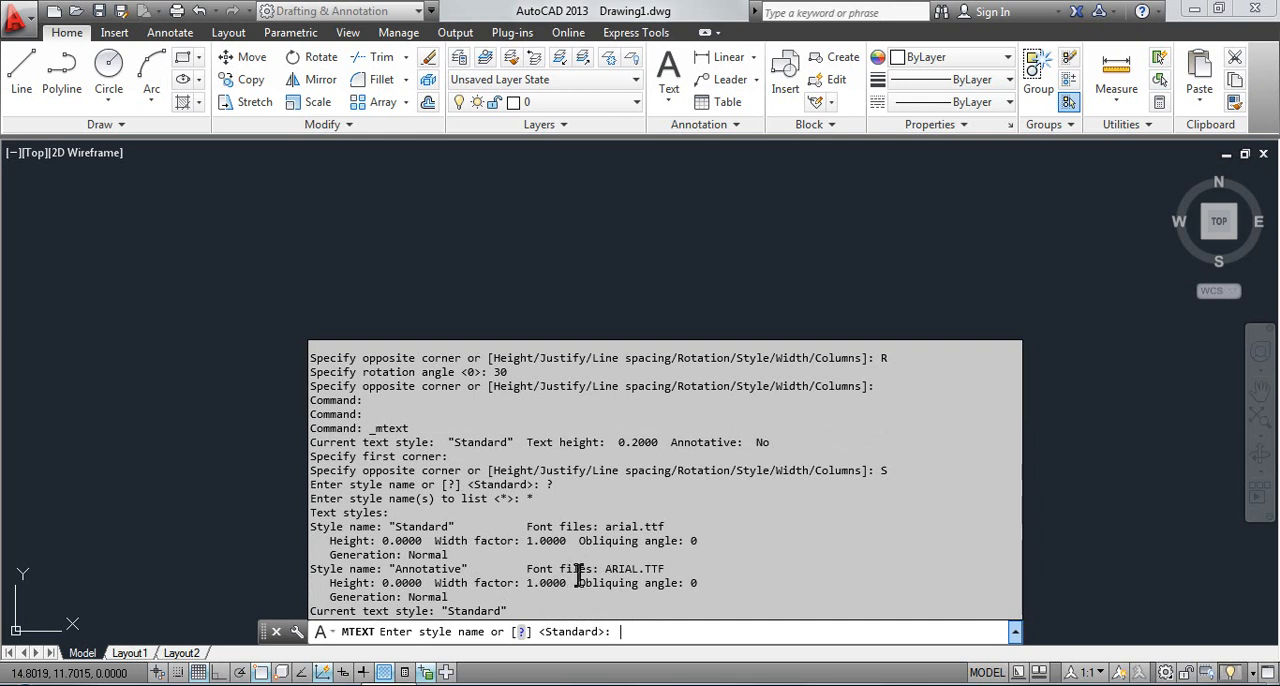
Cancel the text style prompt and leave the Multiline Text command
key(Escape)
key(Escape)
key(Escape)
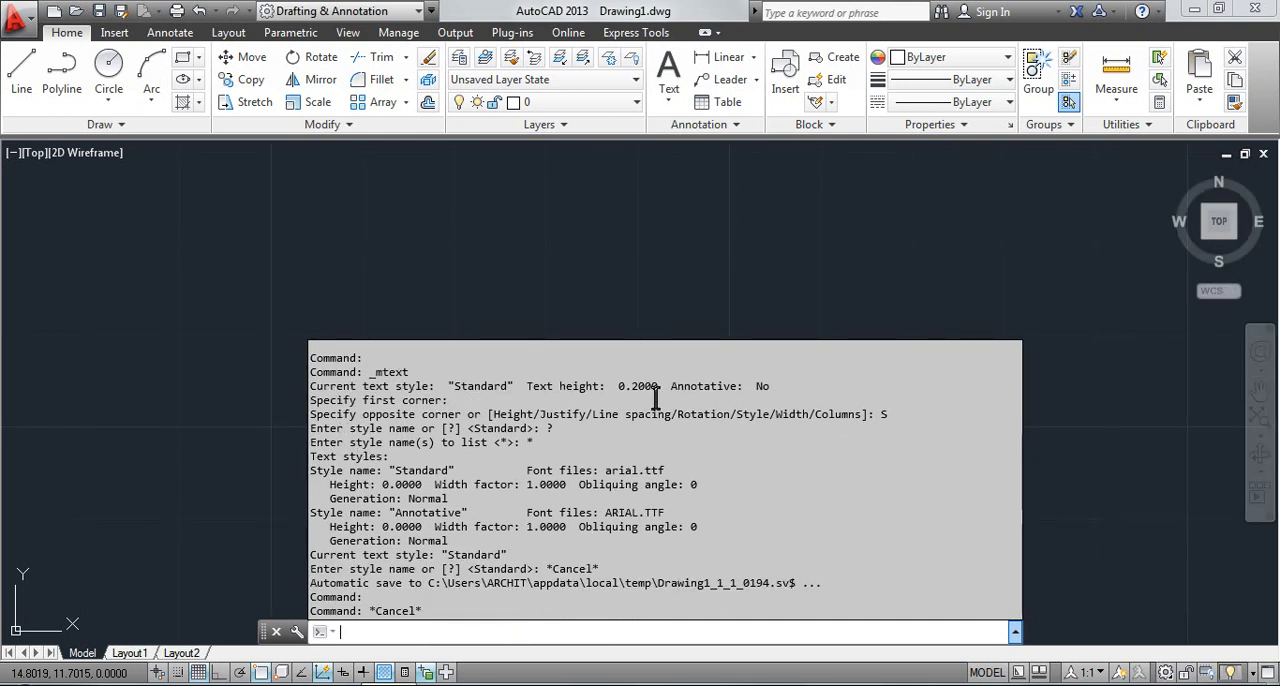
Create a multiline text box with its width set to 0.9 through the Width option
click(669, 97)
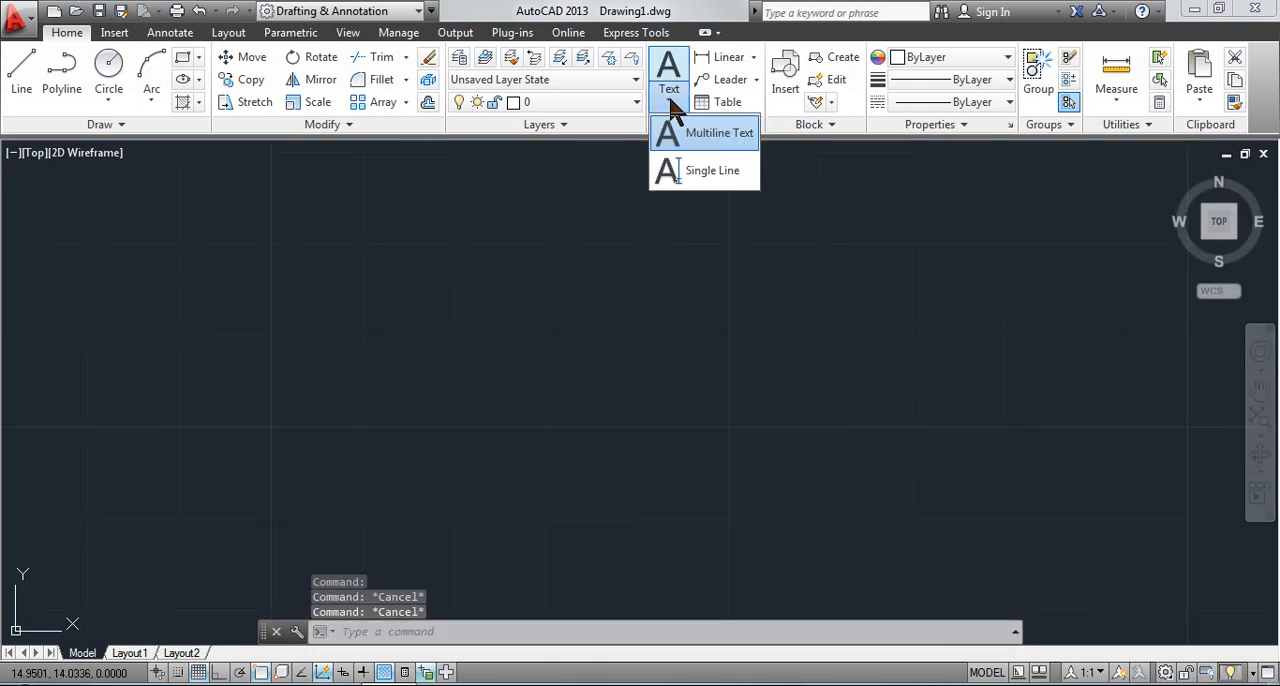
click(705, 129)
click(250, 160)
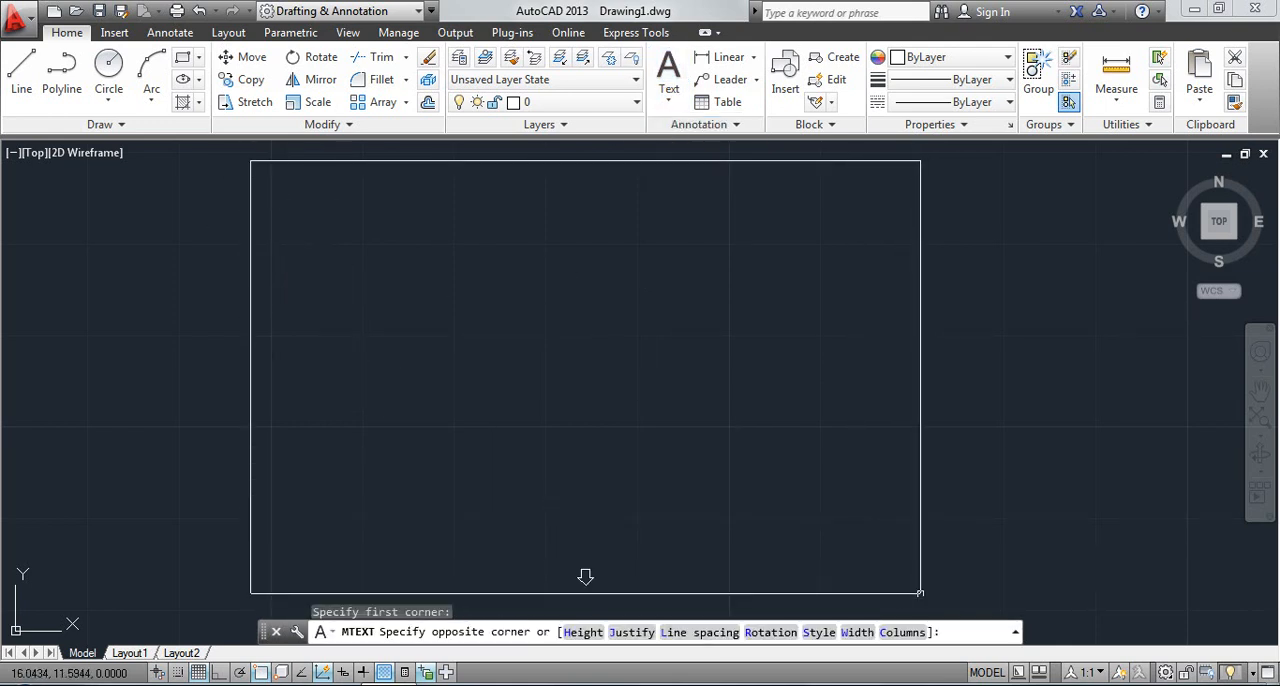
click(857, 632)
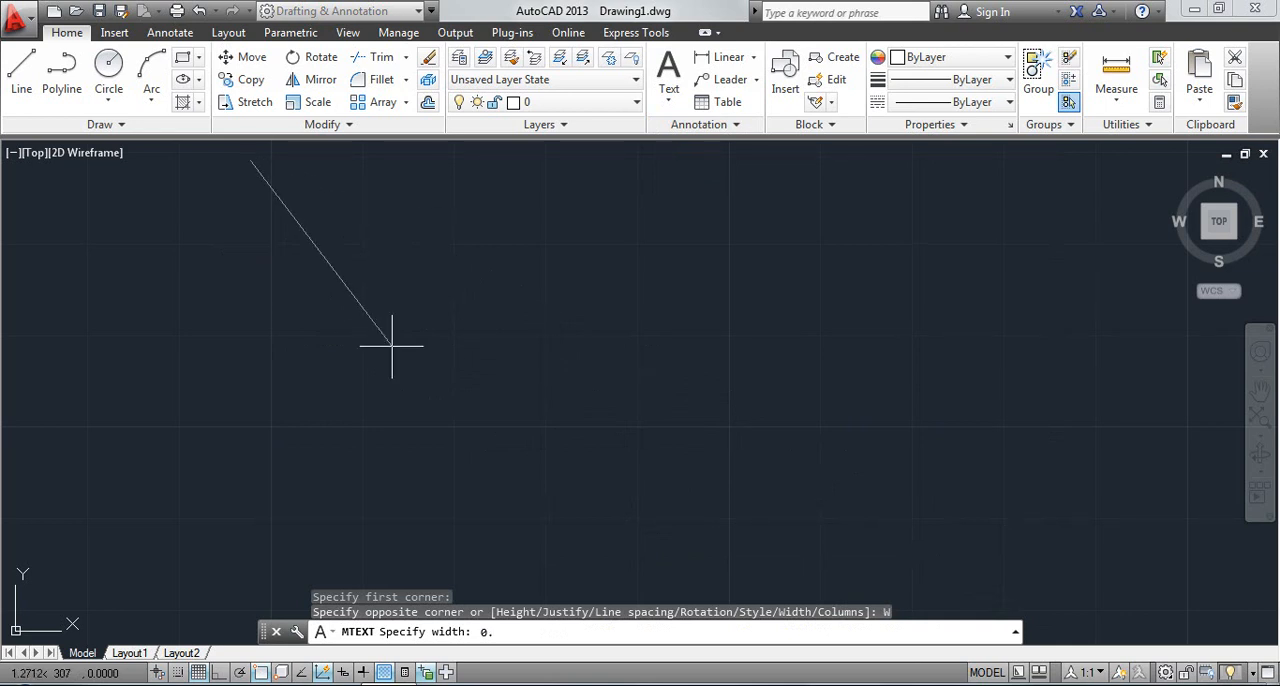
key(Return)
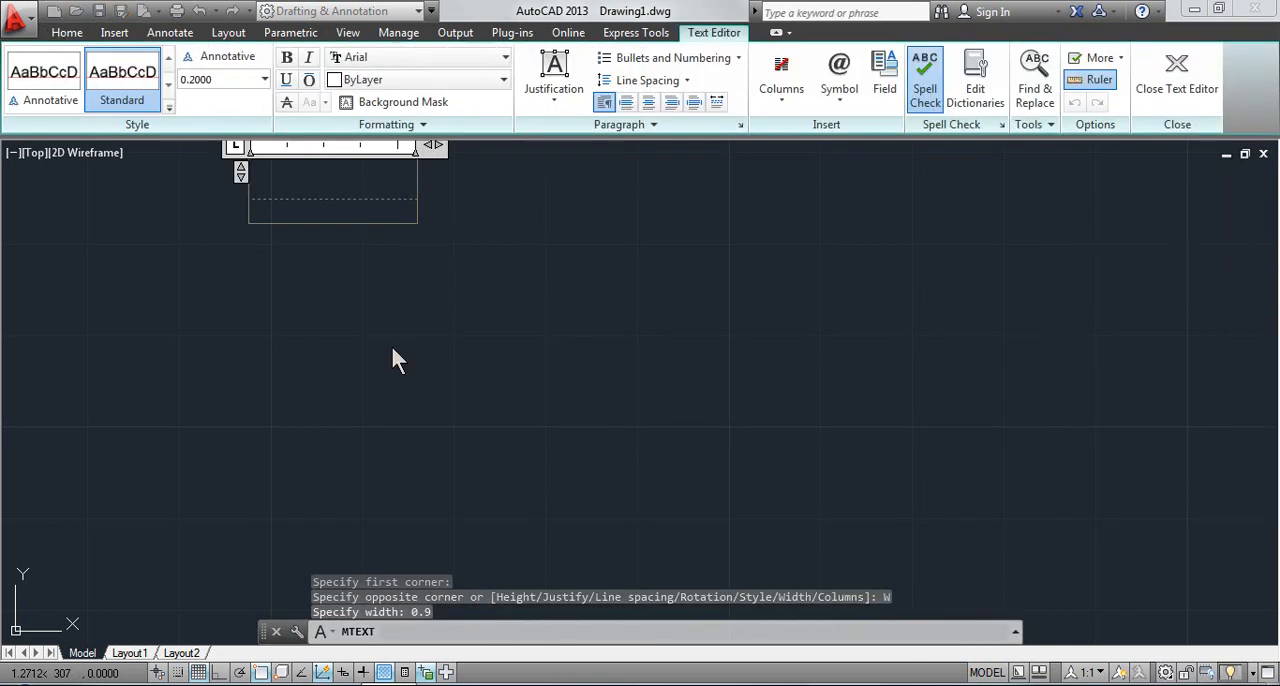
Enter the sample text "ddccddddbbbbb" in the narrow box, and close the editor without saving the text changes
text(ddc)
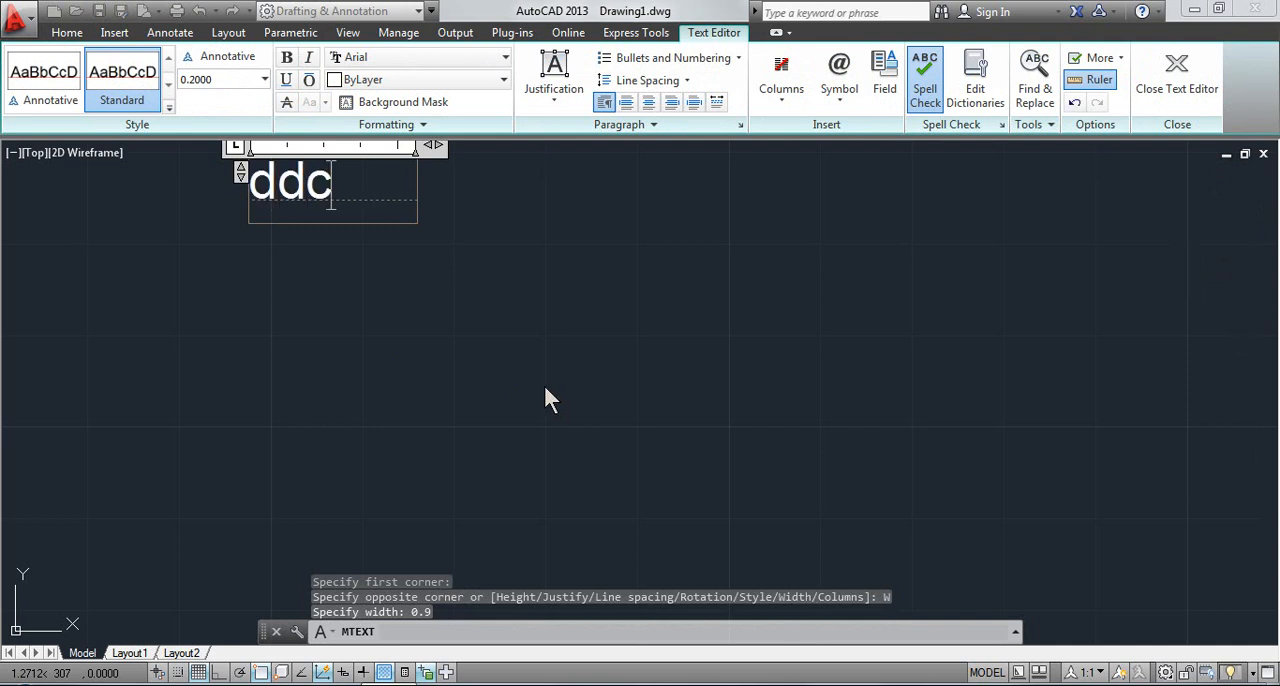
text(cdddd)
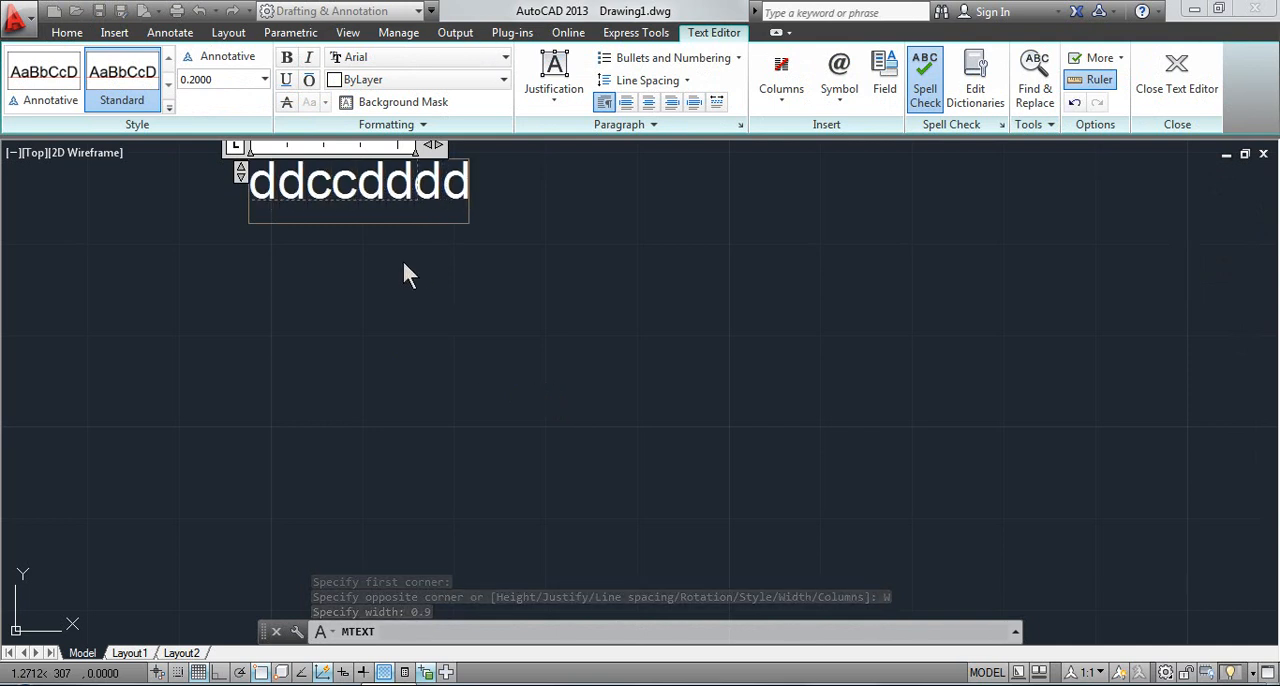
scroll(388, 205, up, 7)
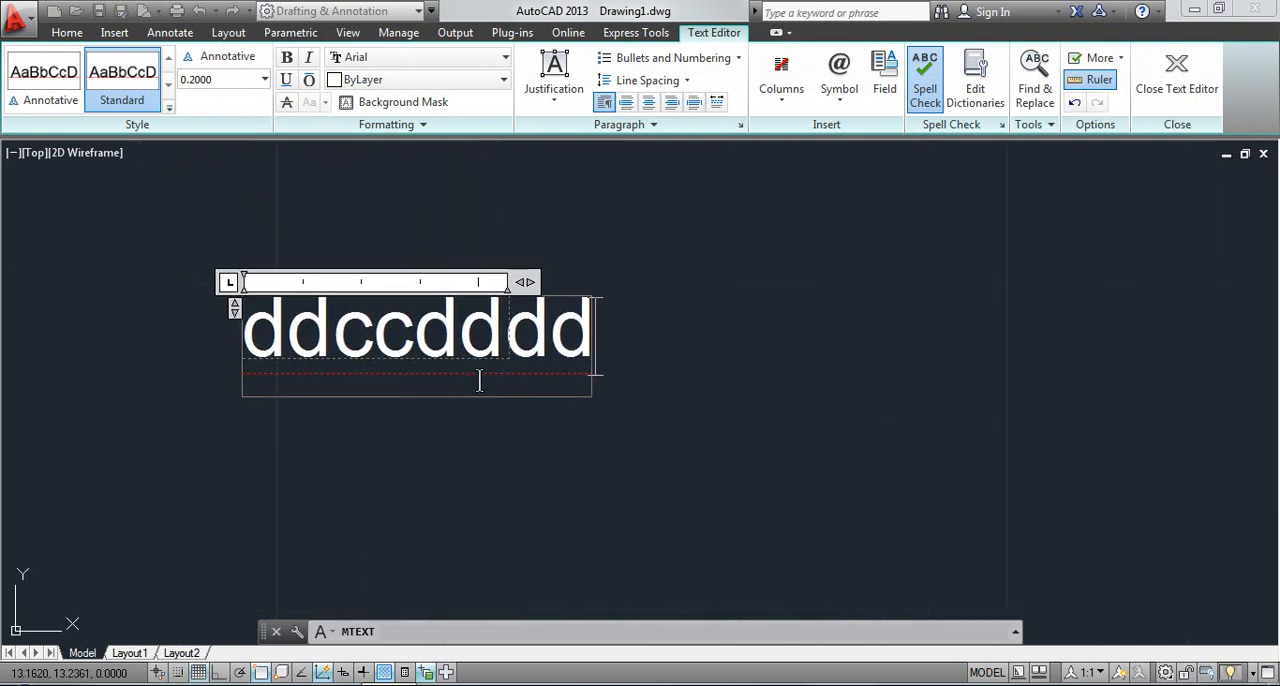
middle_drag(591, 441, 637, 455)
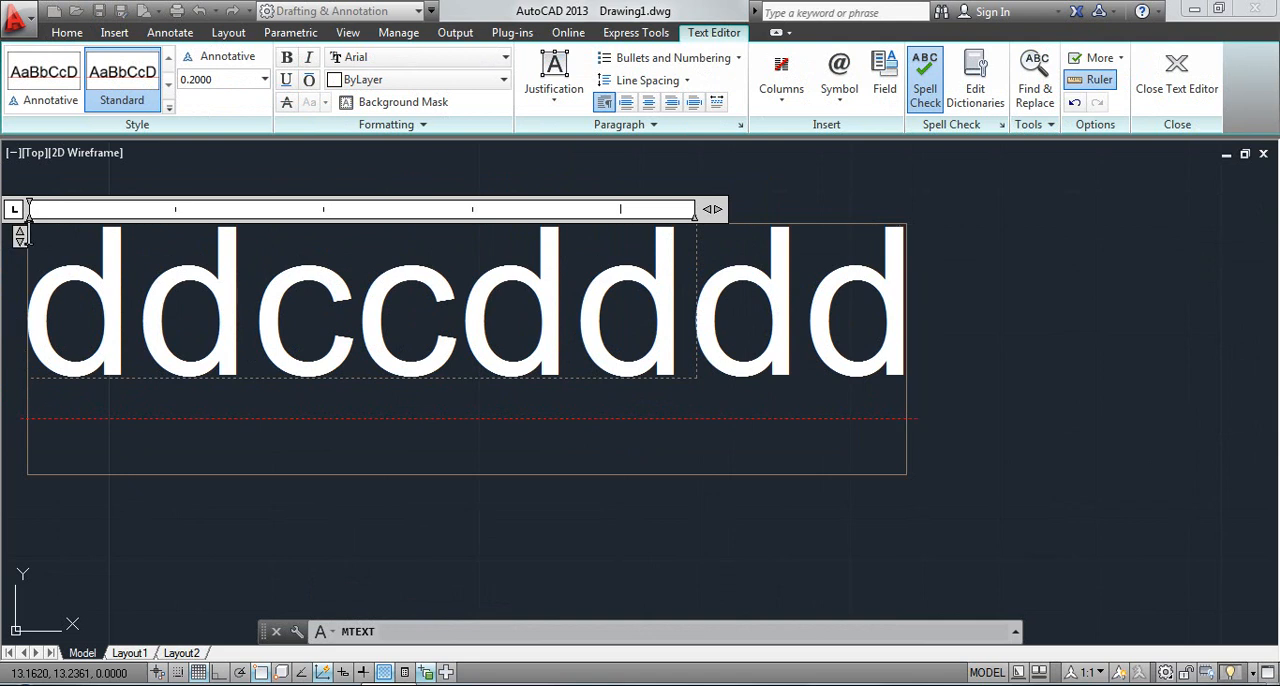
scroll(634, 391, down, 6)
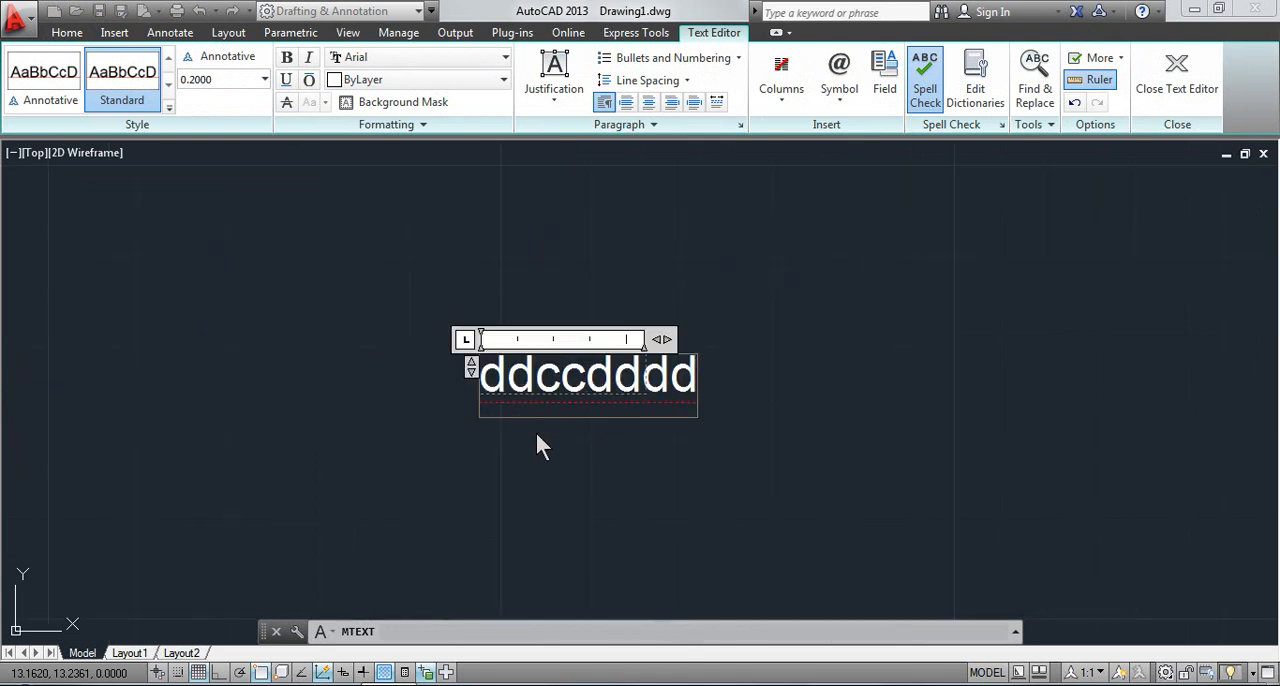
text(b)
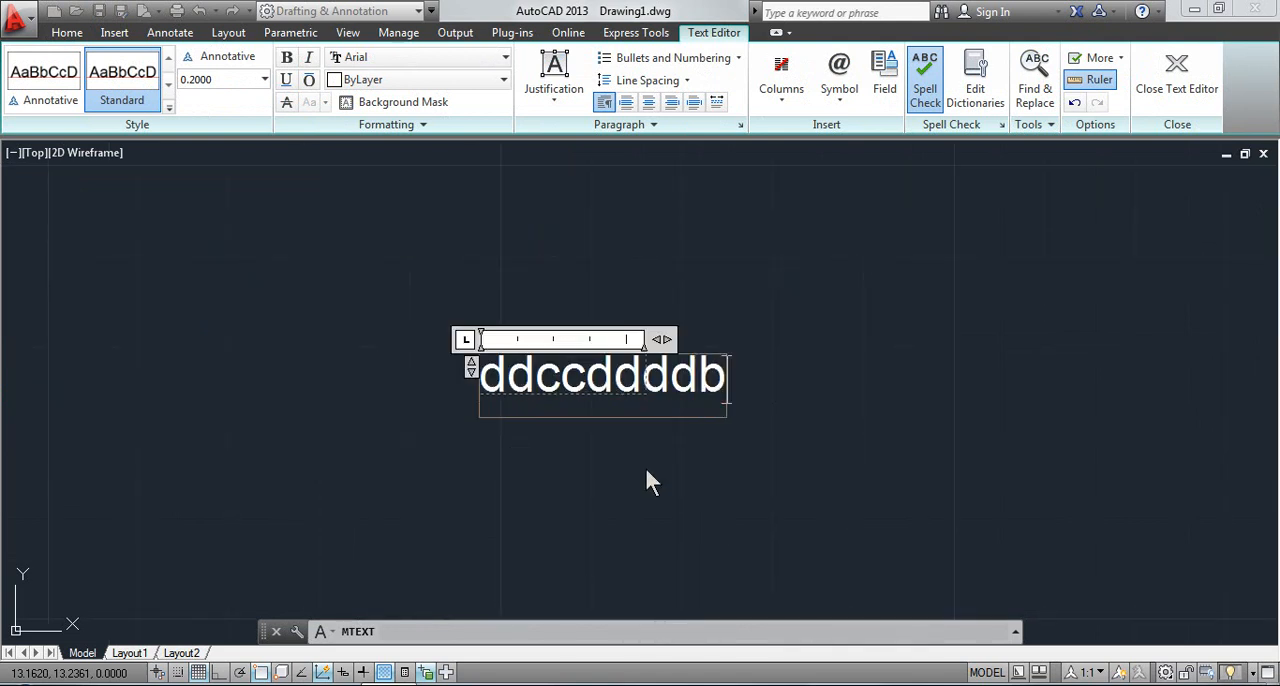
text(bbbb)
key(Escape)
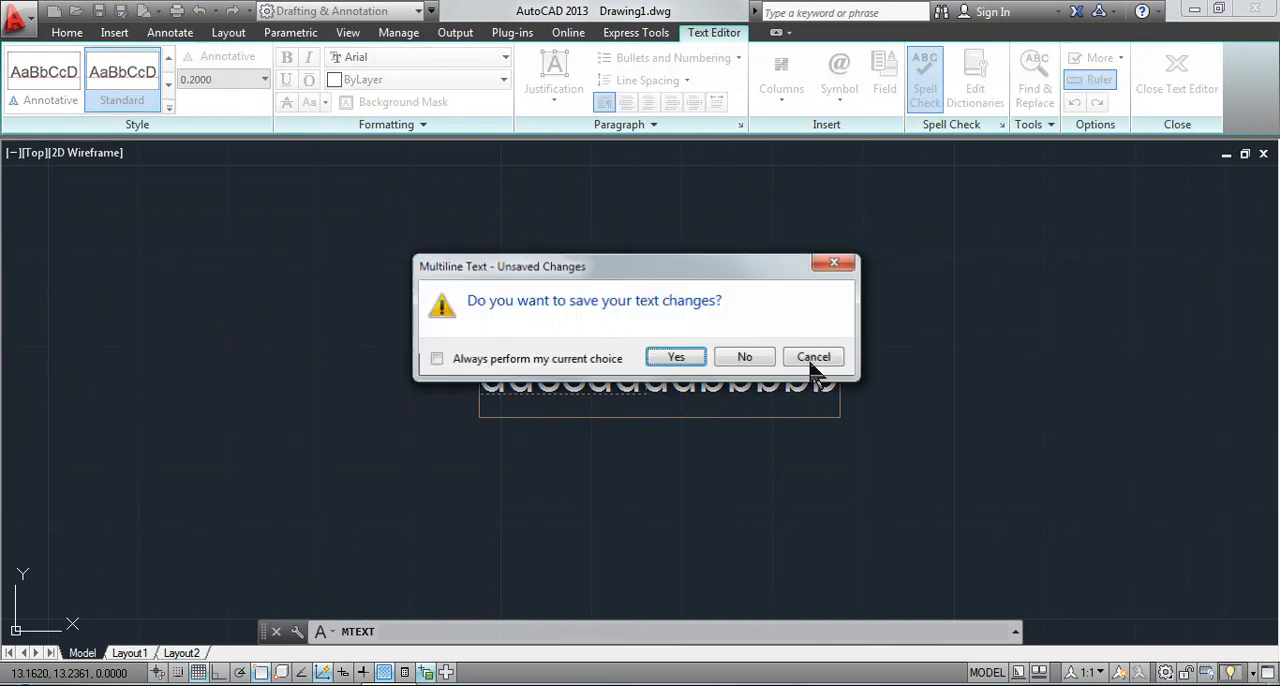
click(814, 434)
key(Escape)
click(738, 355)
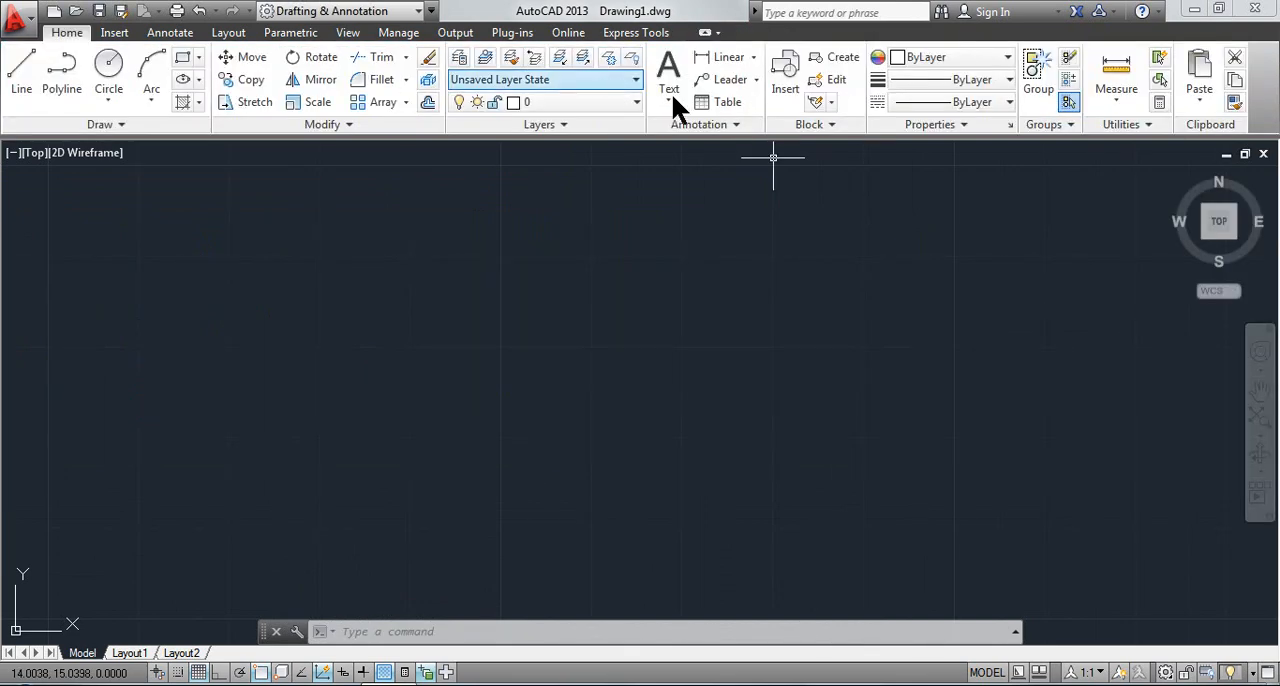
Create a multiline text box with the column type set to No columns
click(670, 100)
click(676, 134)
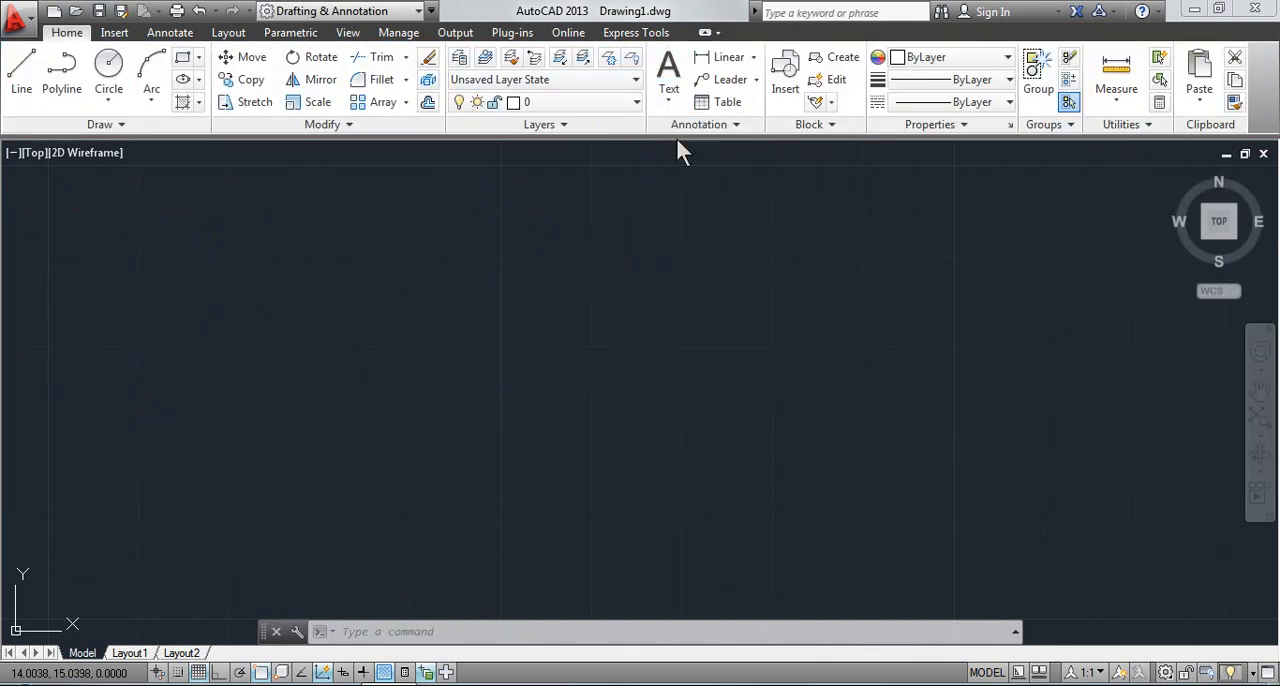
click(277, 188)
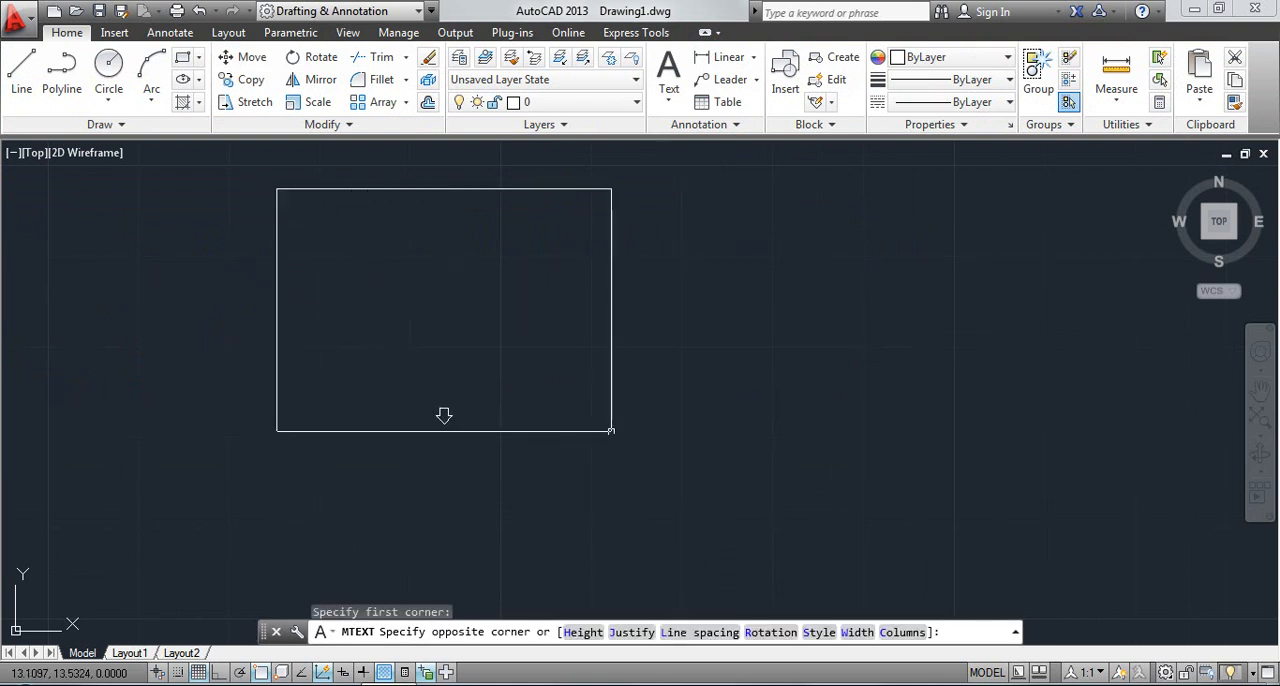
click(900, 633)
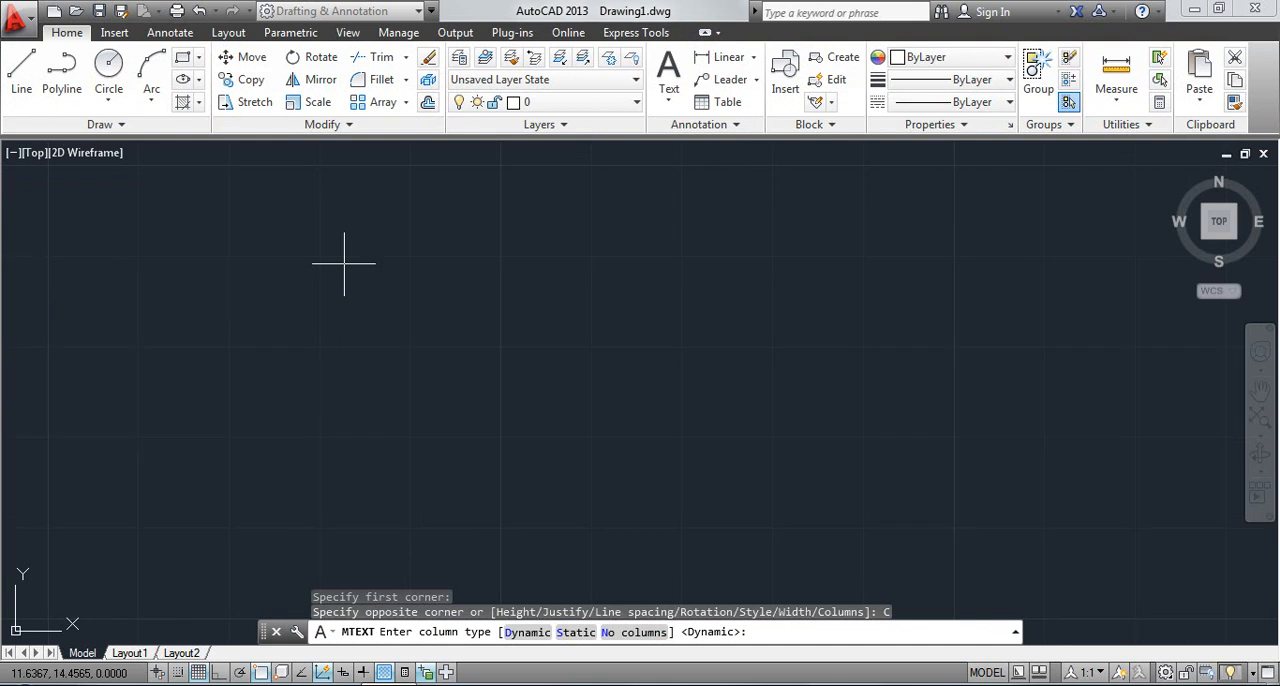
click(630, 632)
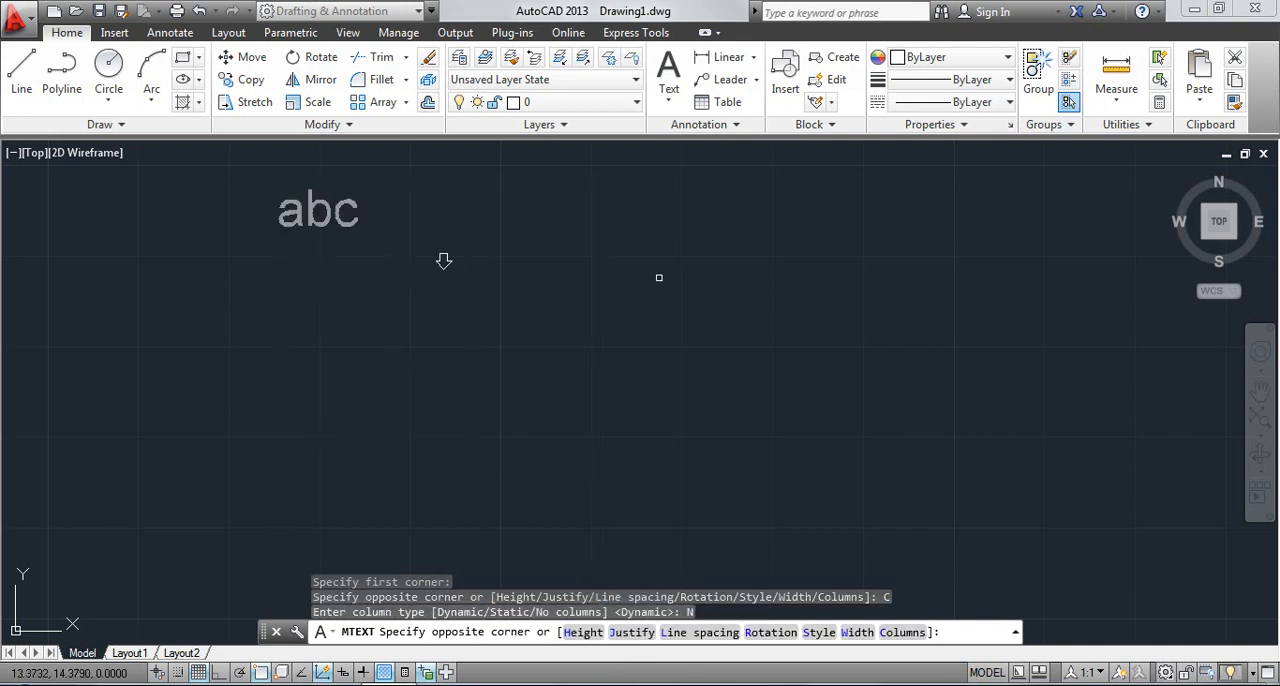
click(876, 414)
Enter the sample text "gggggg" in the box without columns, and discard the text changes when closing the editor
text(gggggg)
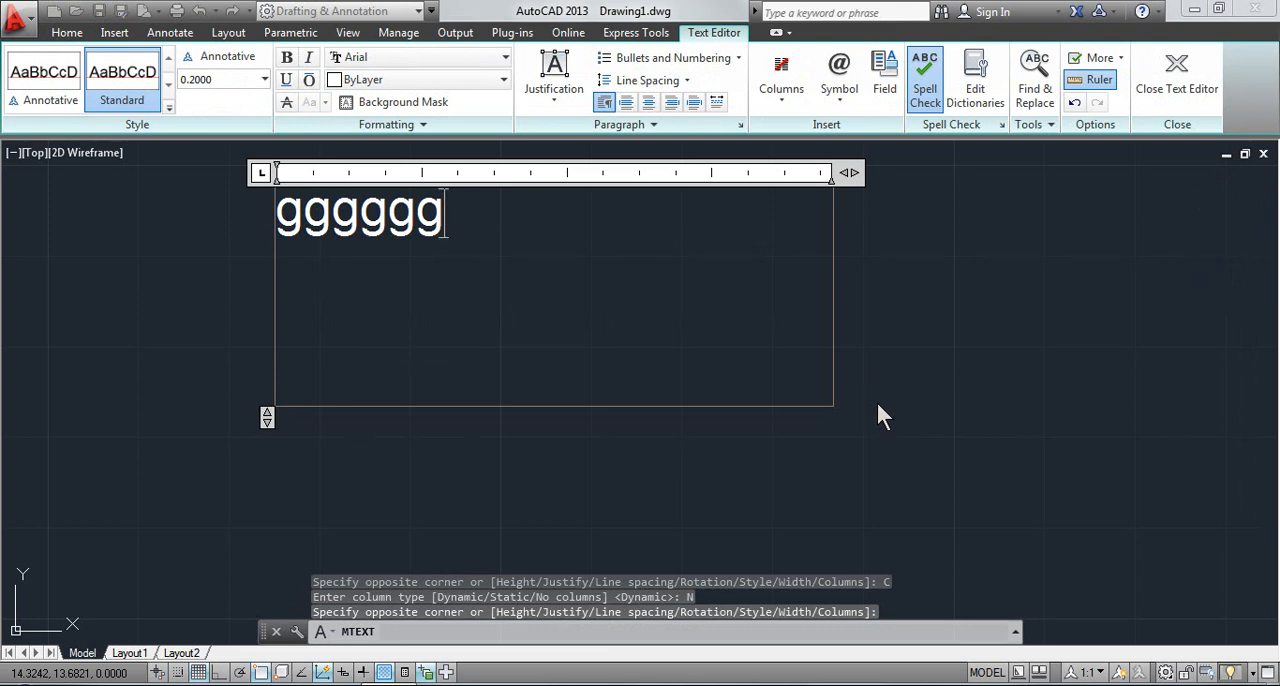
key(Escape)
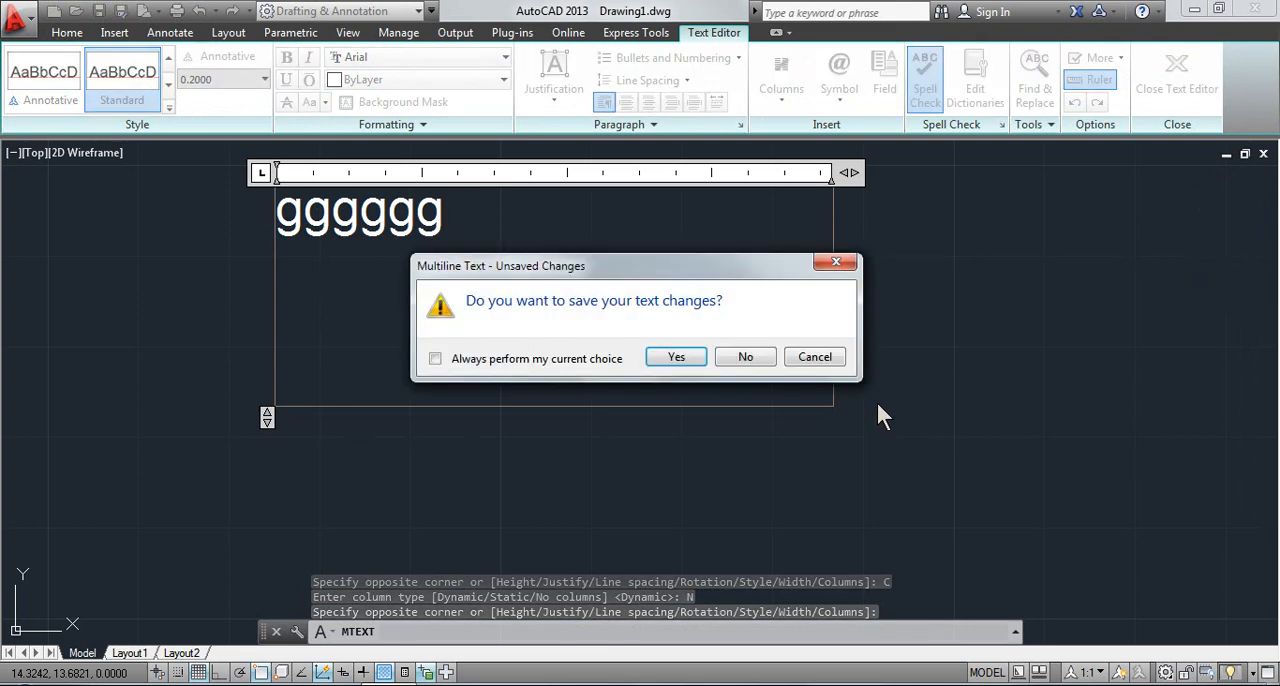
click(757, 362)
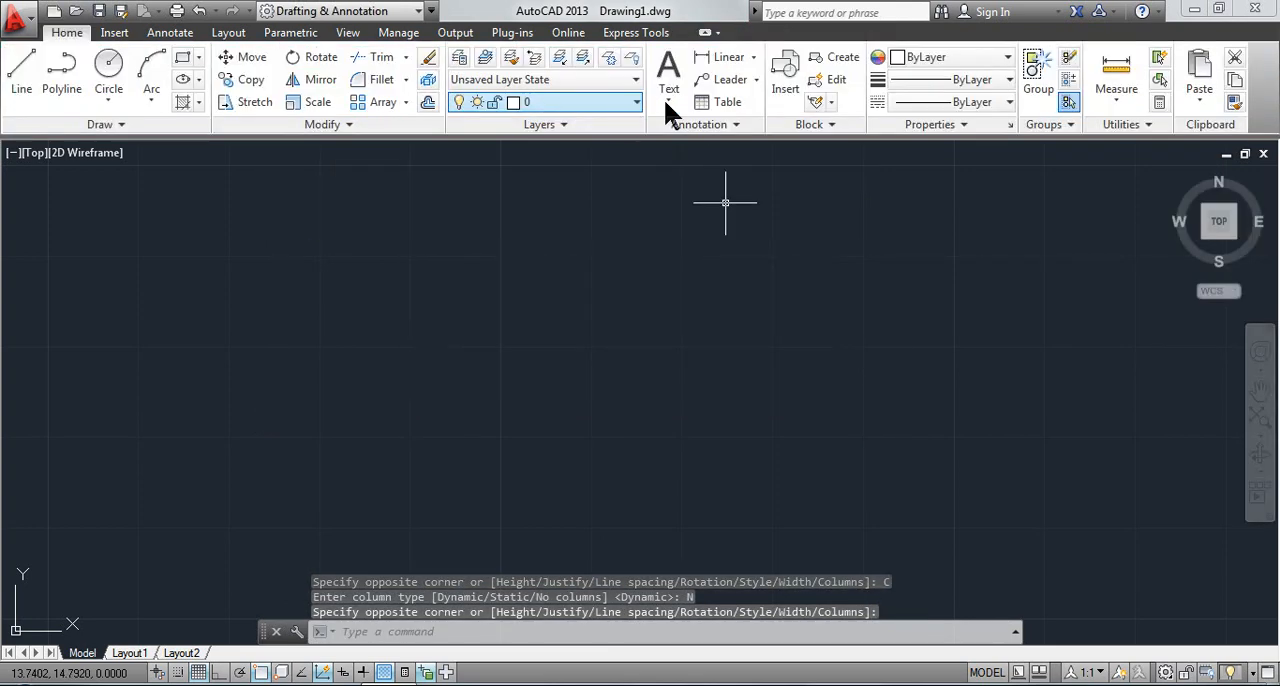
Create a multiline text box with static columns: total width 16, 4 columns, gutter width 2 and column height 3
click(665, 97)
click(668, 133)
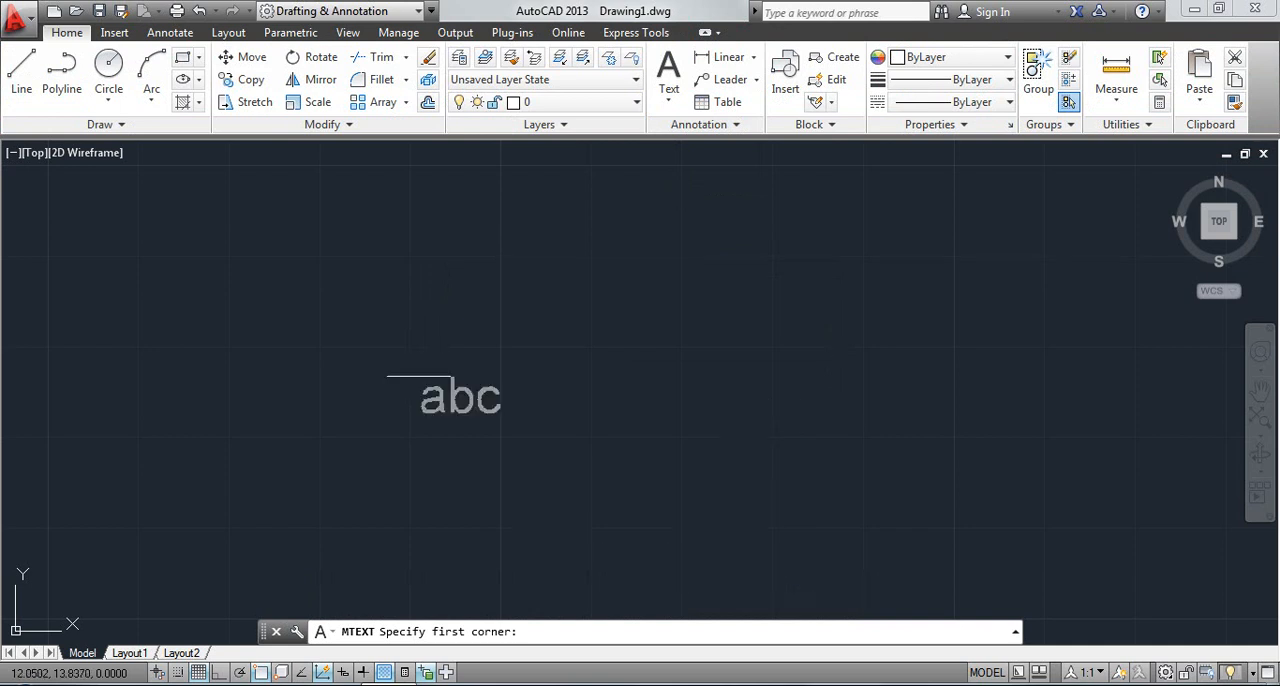
click(282, 160)
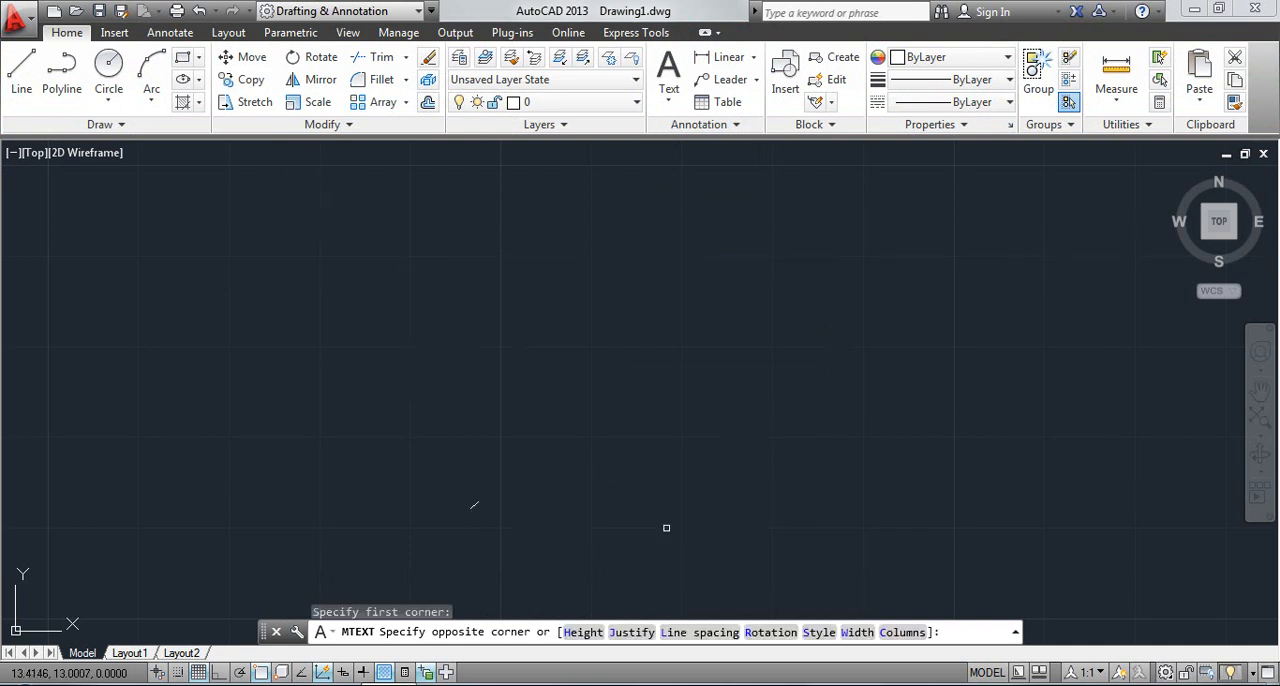
click(898, 632)
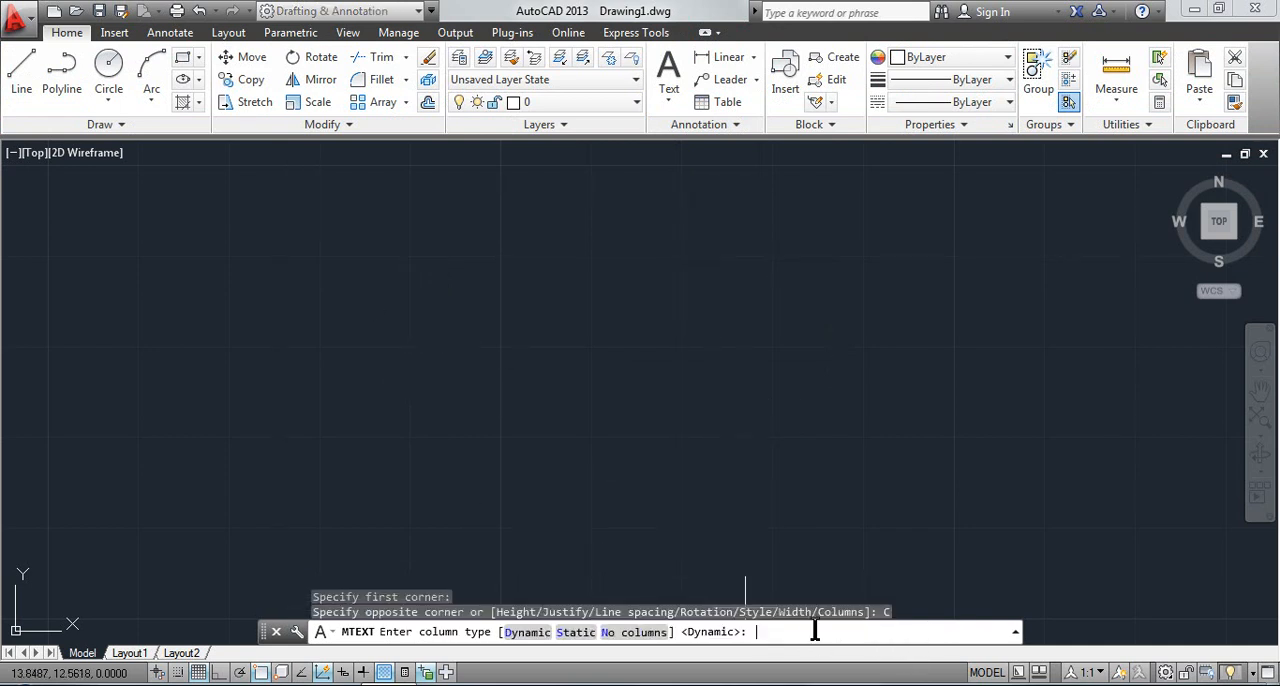
click(580, 632)
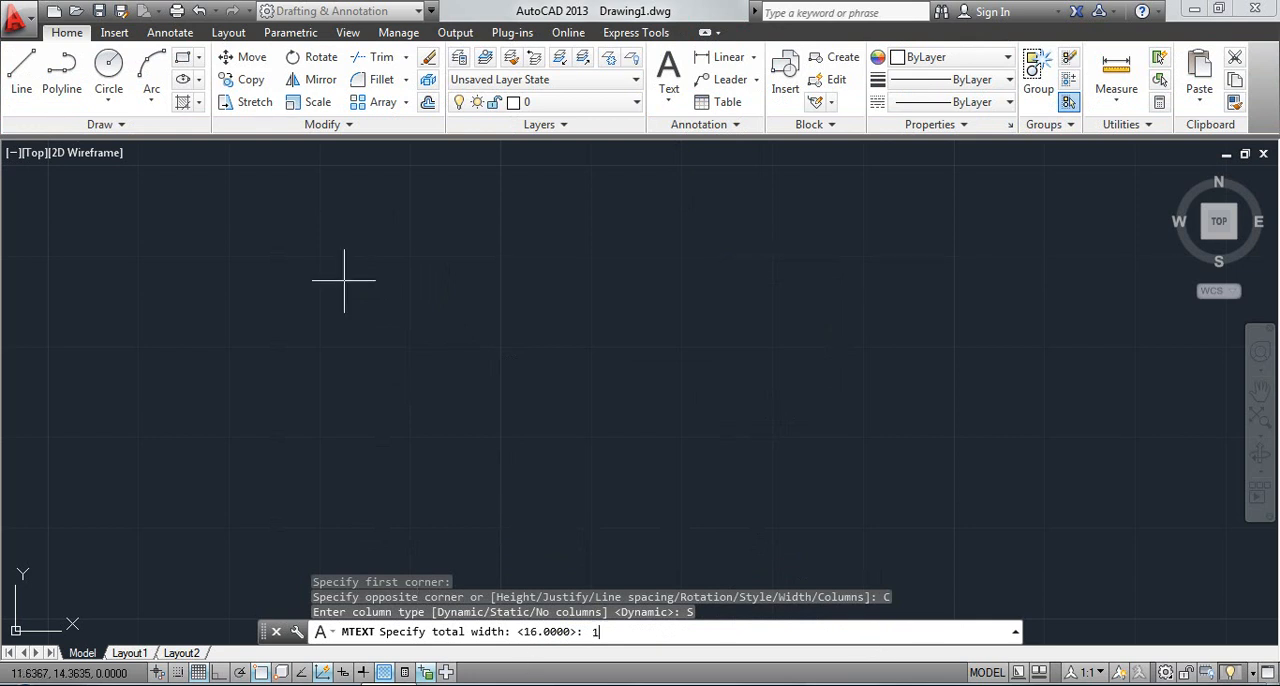
key(Return)
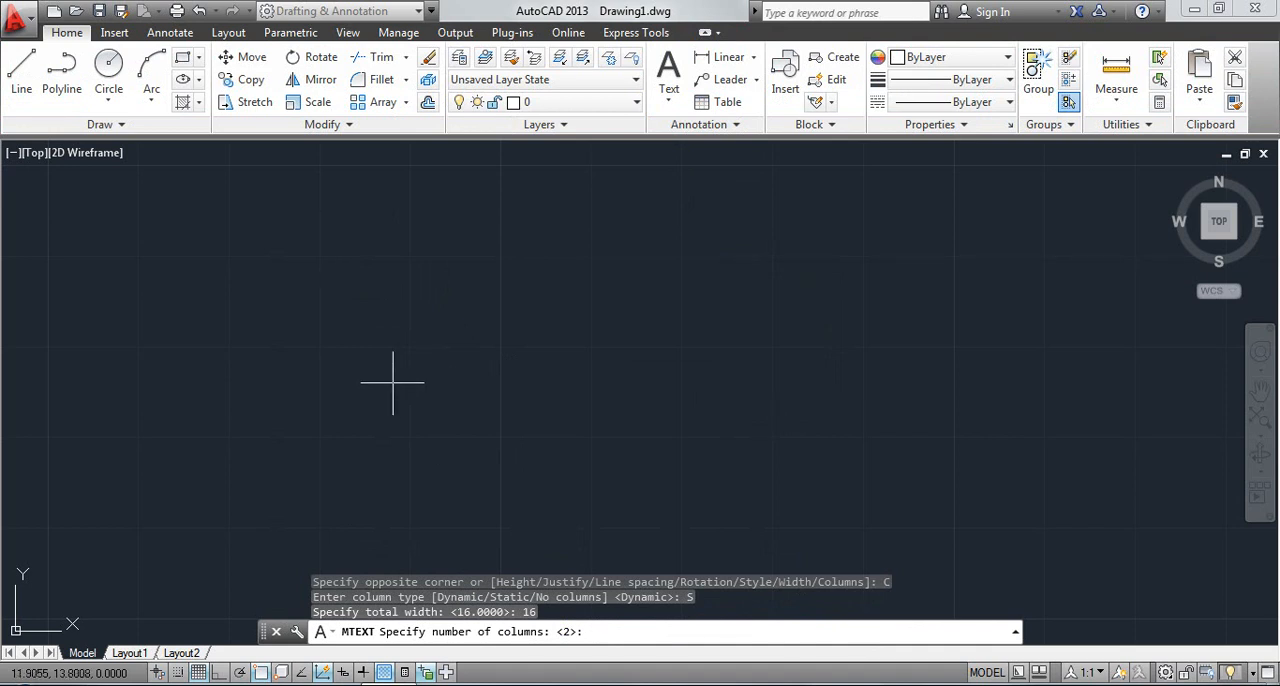
text(3)
key(Return)
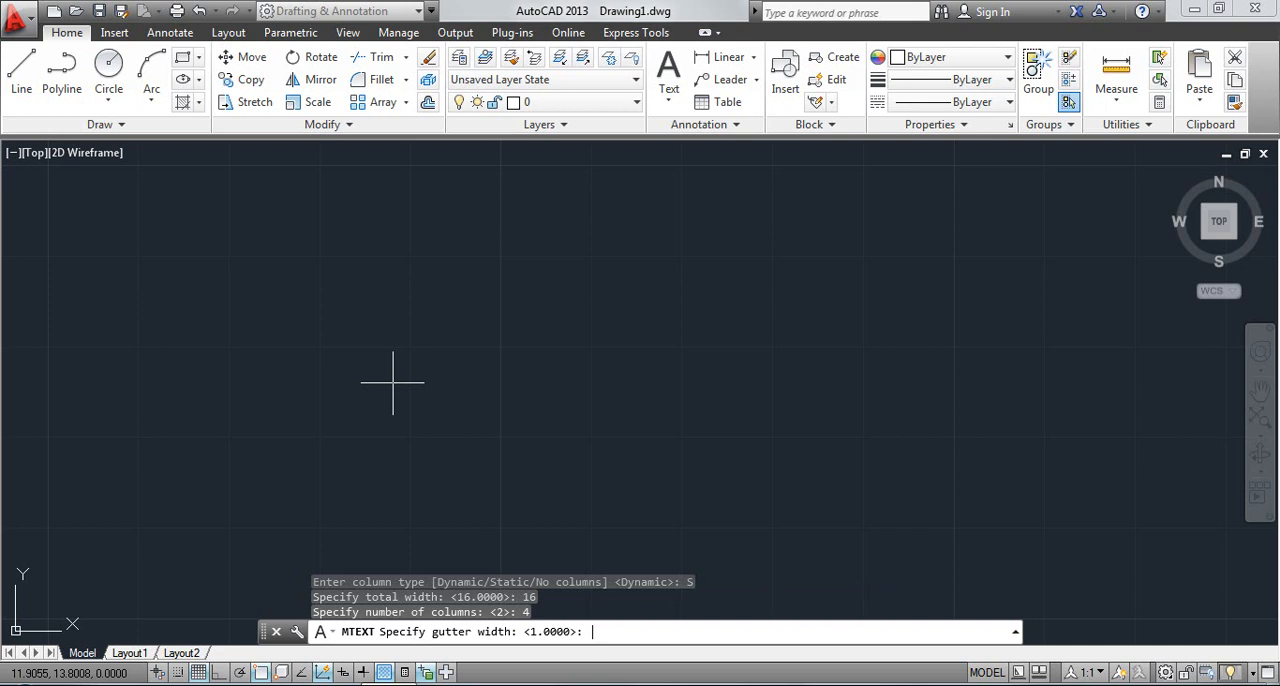
key(Return)
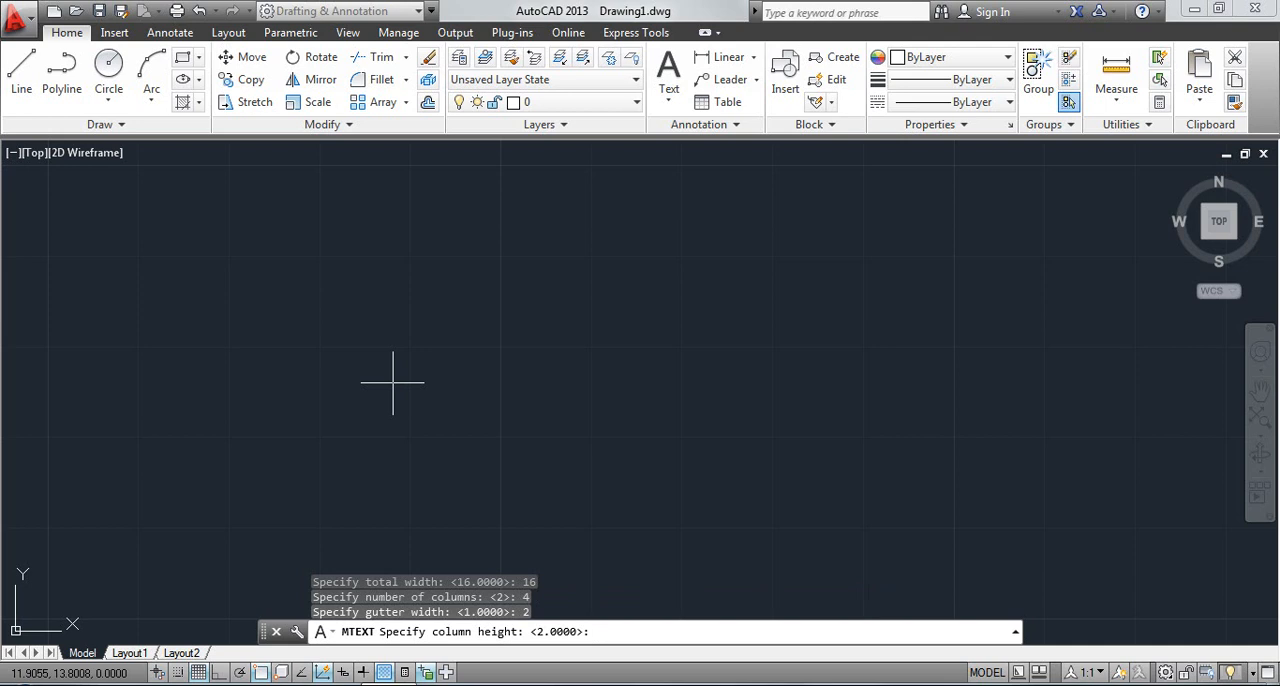
text(3)
key(Return)
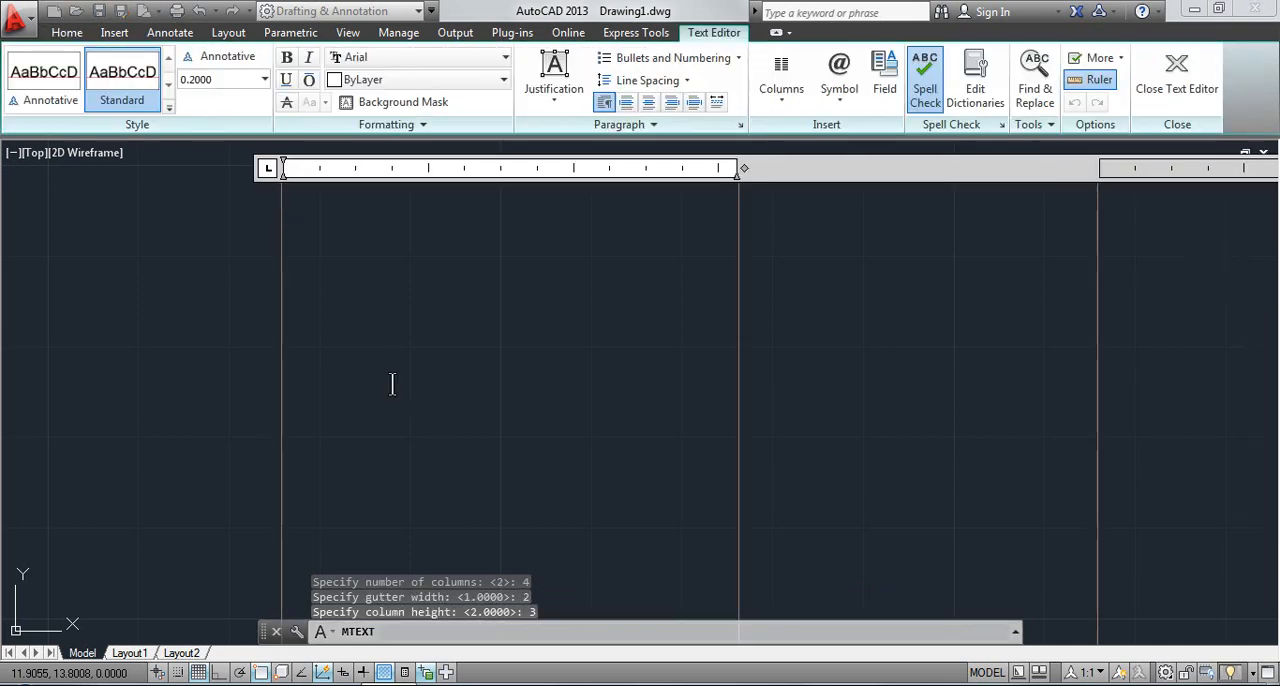
Enter an unbroken run of "z" letters in the first of the four columns, and close the text editor
scroll(643, 440, down, 5)
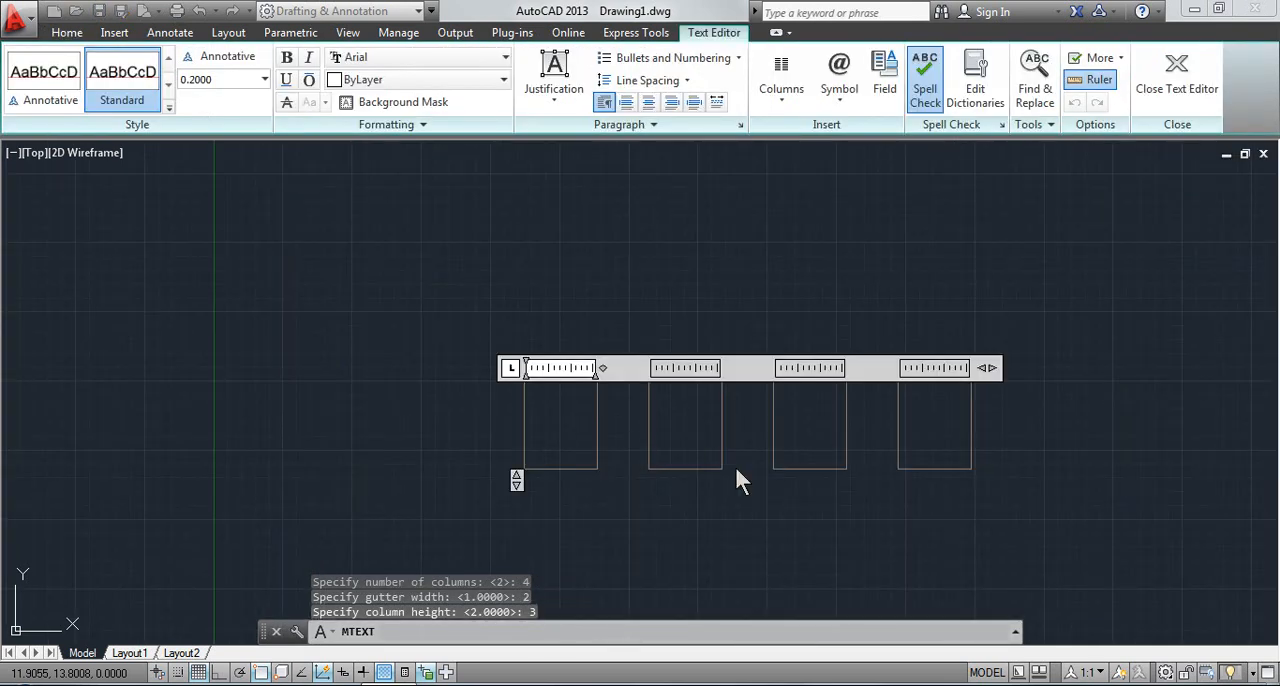
middle_drag(665, 452, 605, 417)
scroll(600, 415, up, 3)
scroll(400, 370, down, 3)
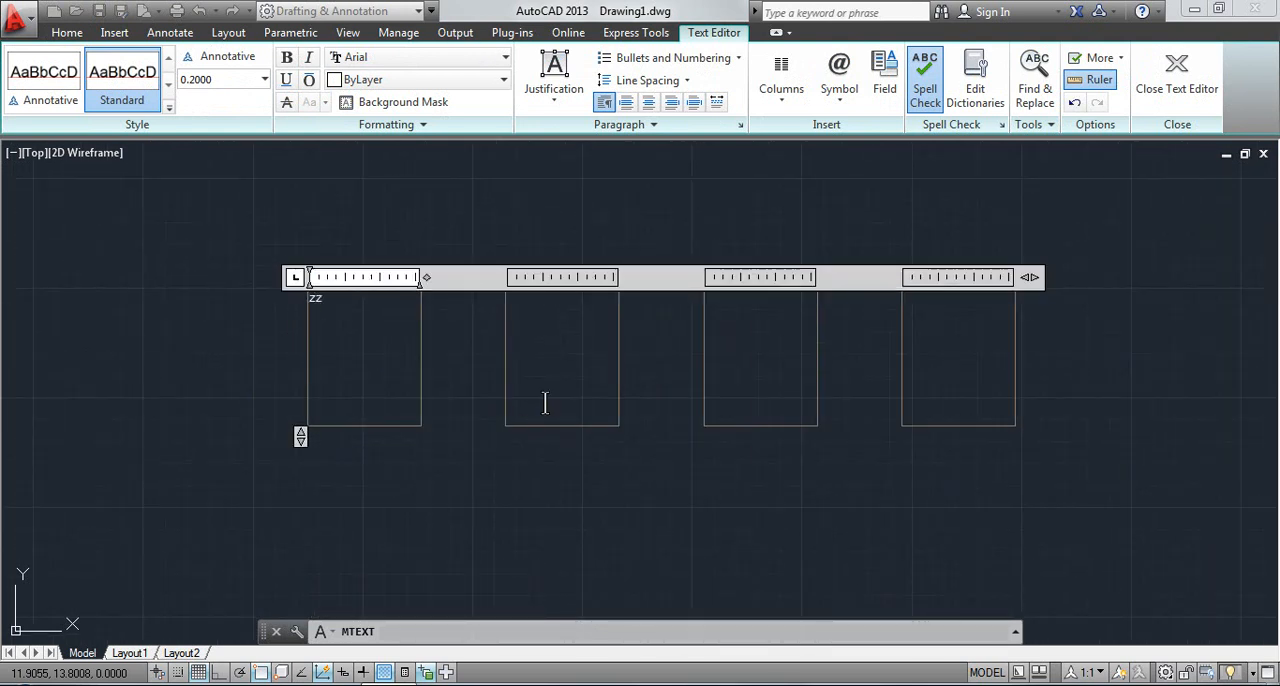
text(zzzzzzzzzzzzzzzzzzzz)
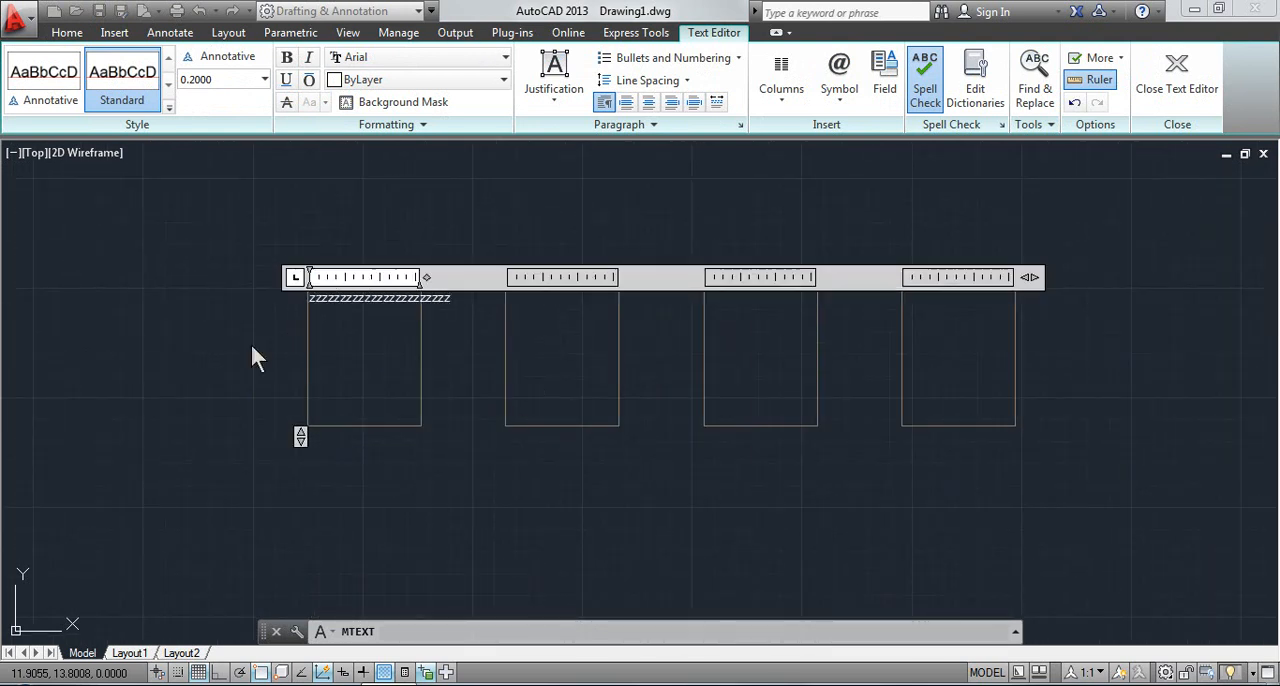
click(451, 376)
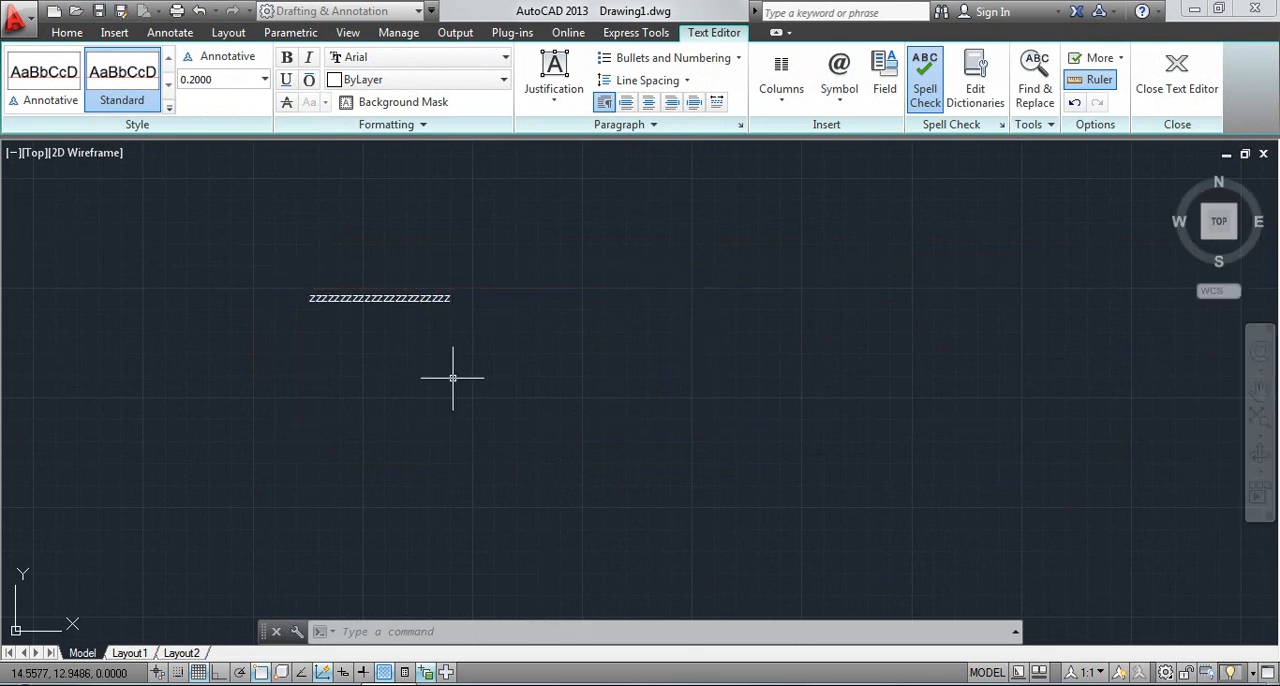
Clear the selection and undo the static column text
click(381, 297)
click(357, 297)
key(Escape)
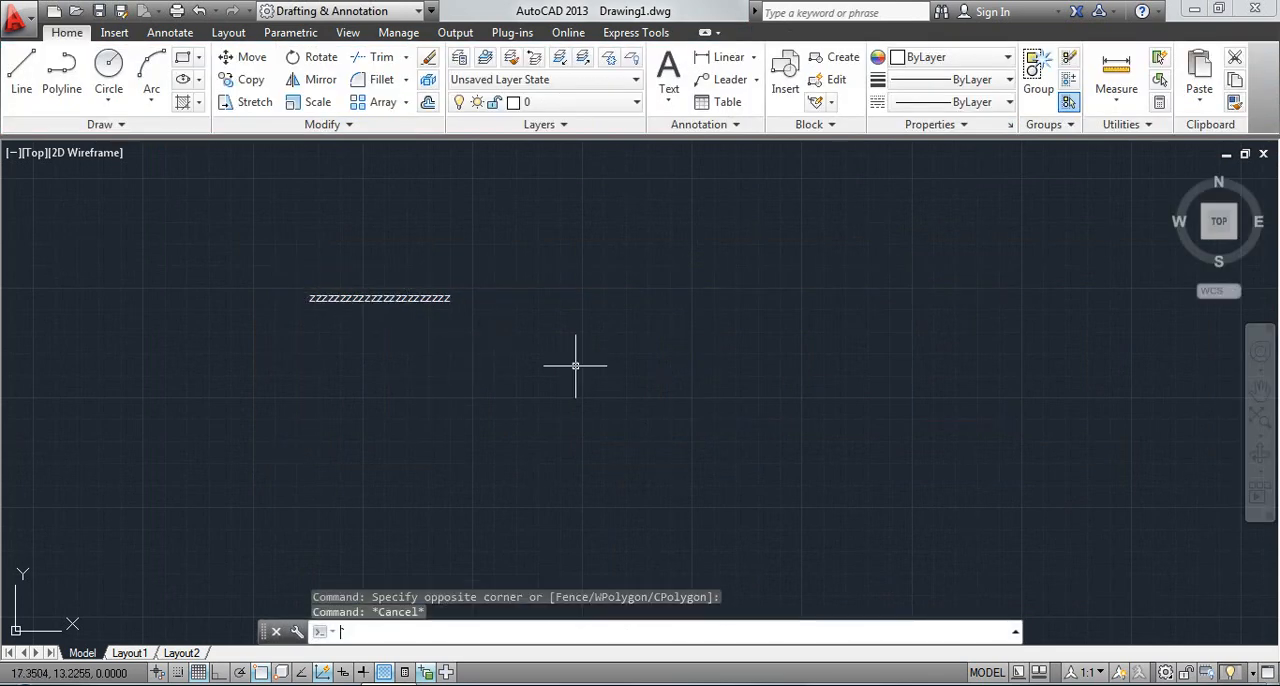
key(ctrl+z)
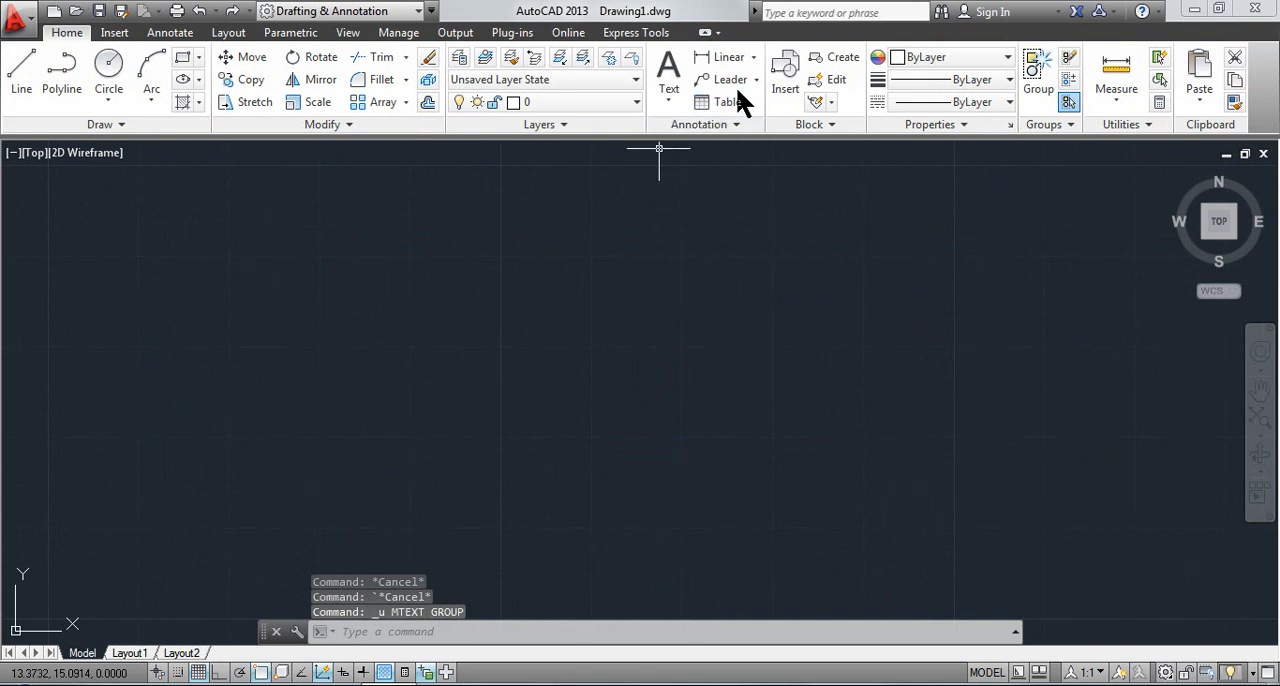
Create a multiline text box with static columns: total width 16, 2 columns, gutter width 1 and column height 2
click(670, 101)
click(695, 130)
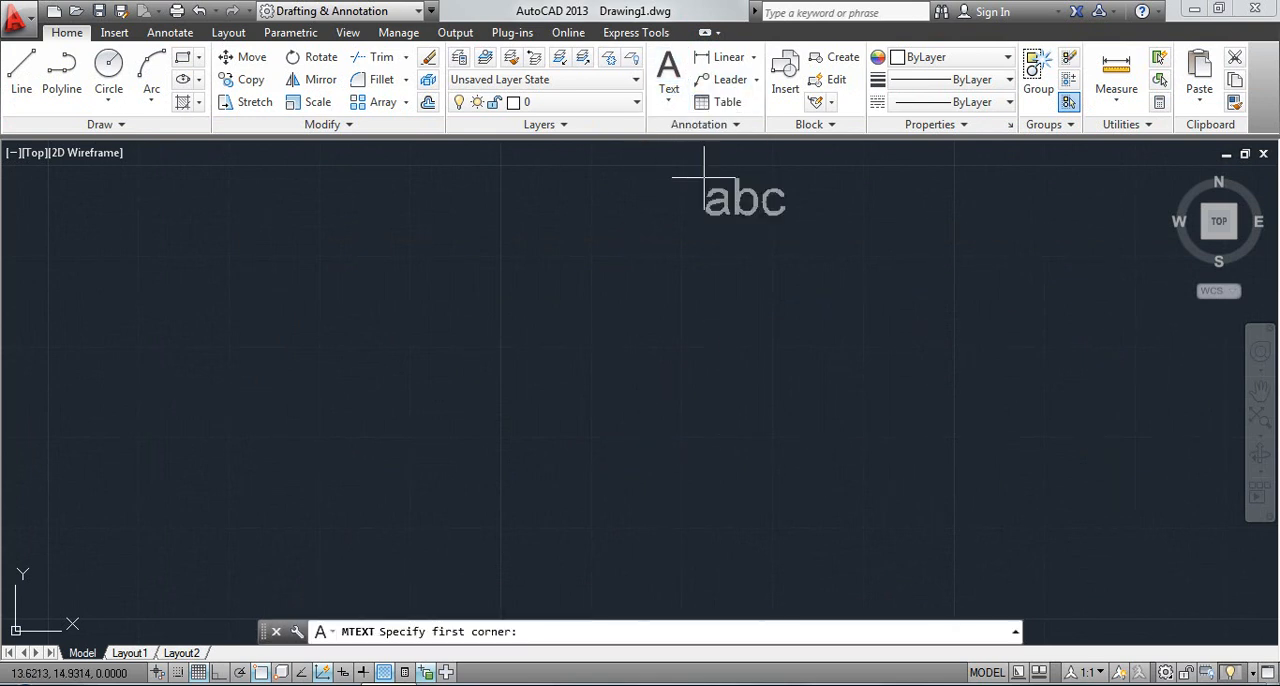
click(278, 223)
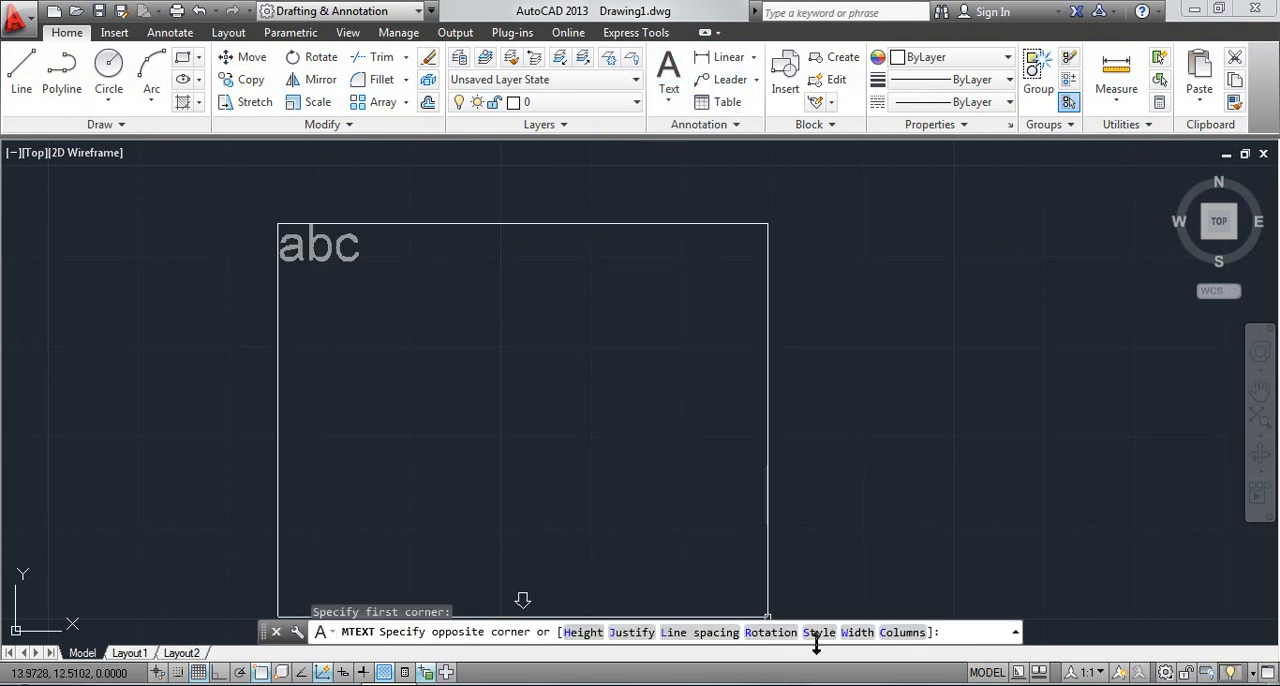
click(895, 632)
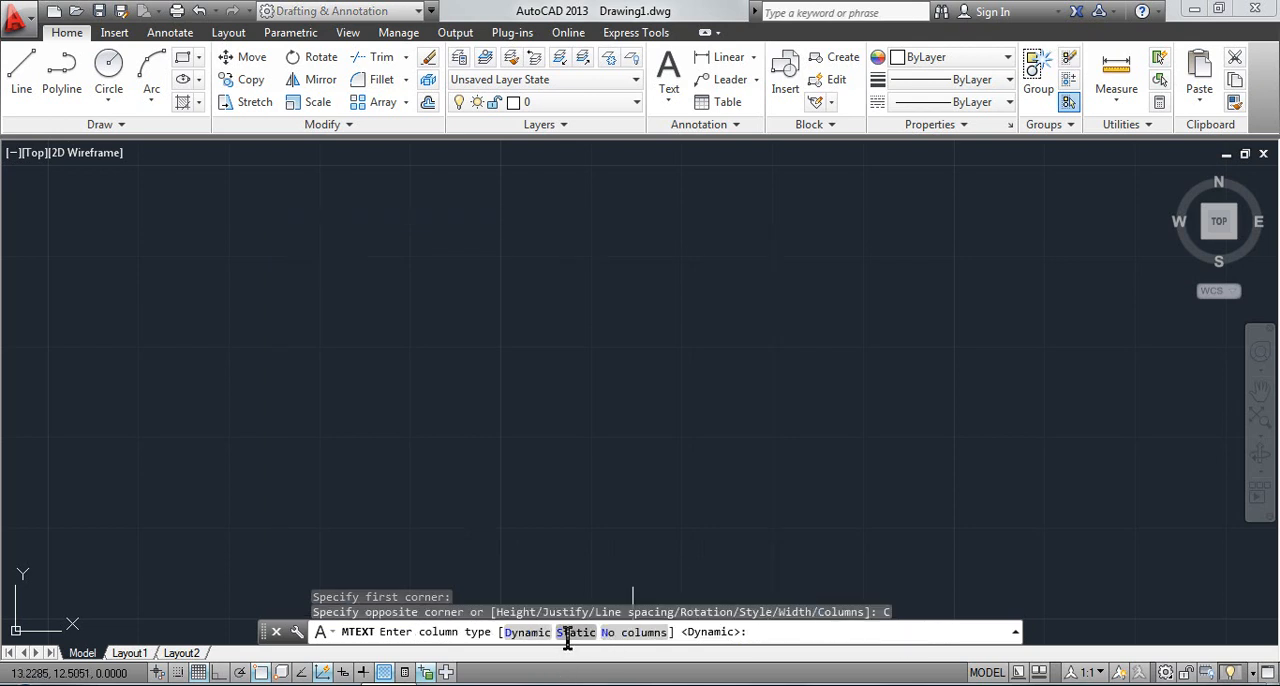
click(574, 632)
key(Return)
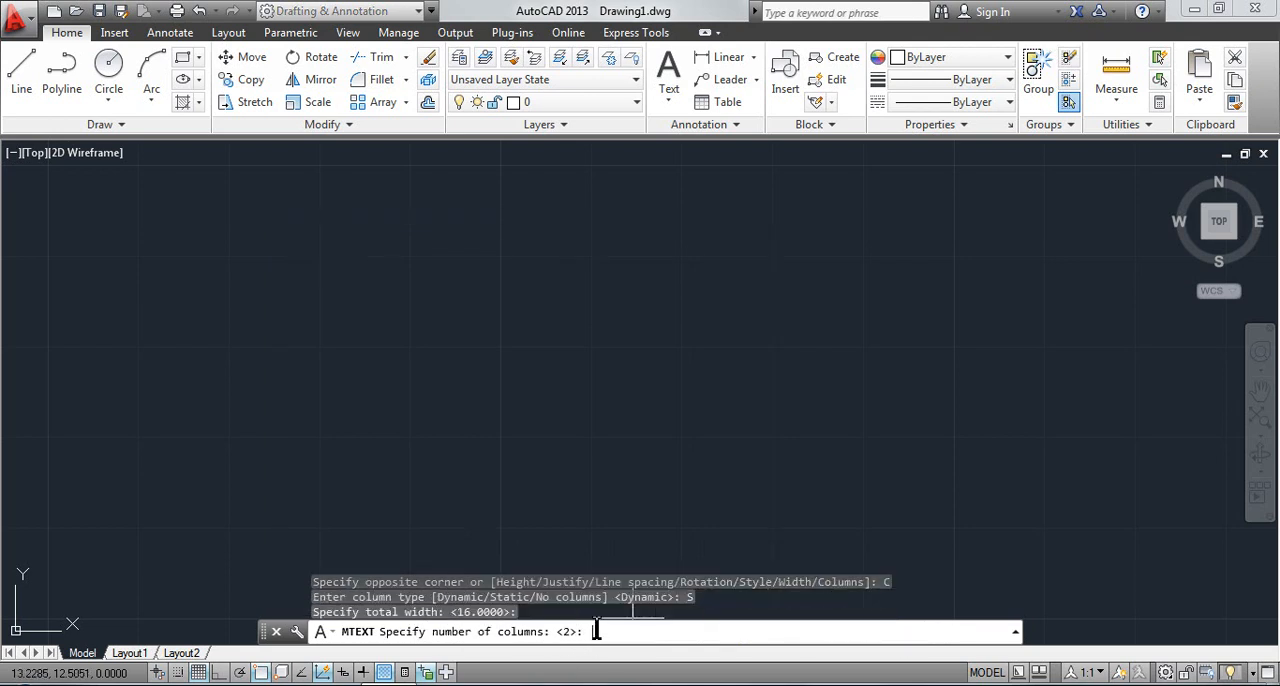
key(Return)
key(Return)
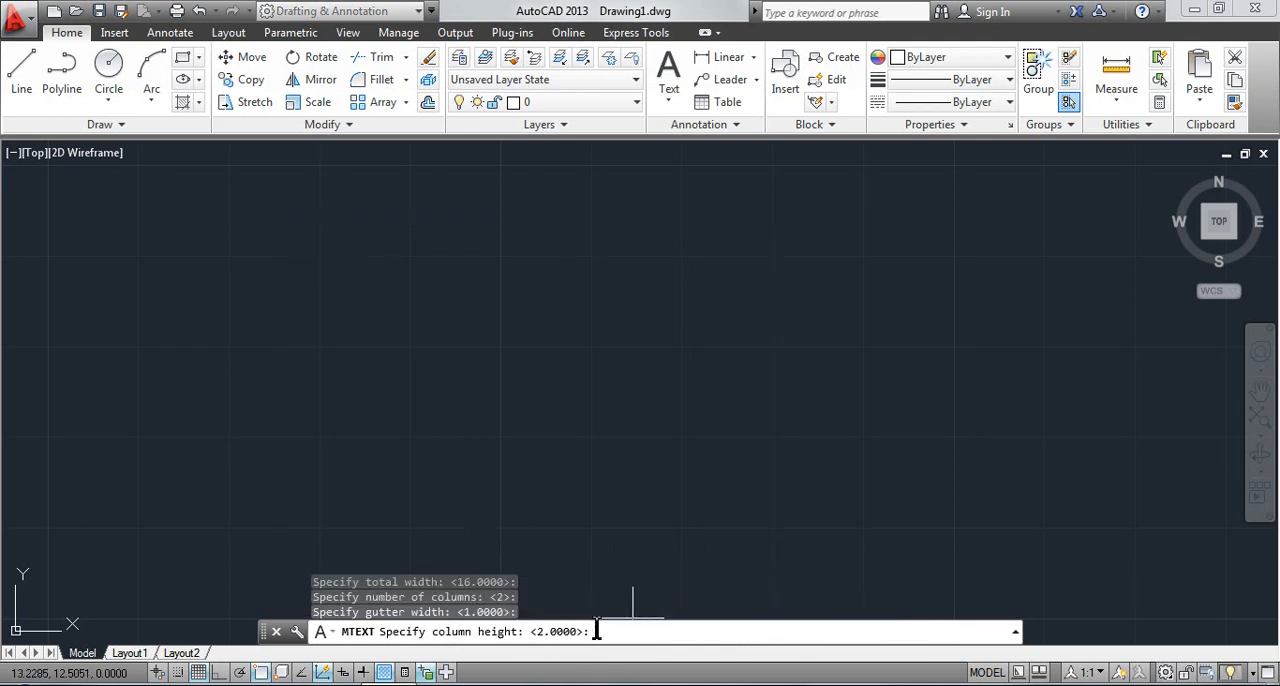
key(Return)
Fill the first static column with short lines of the letter "s", one below the other
scroll(863, 632, down, 5)
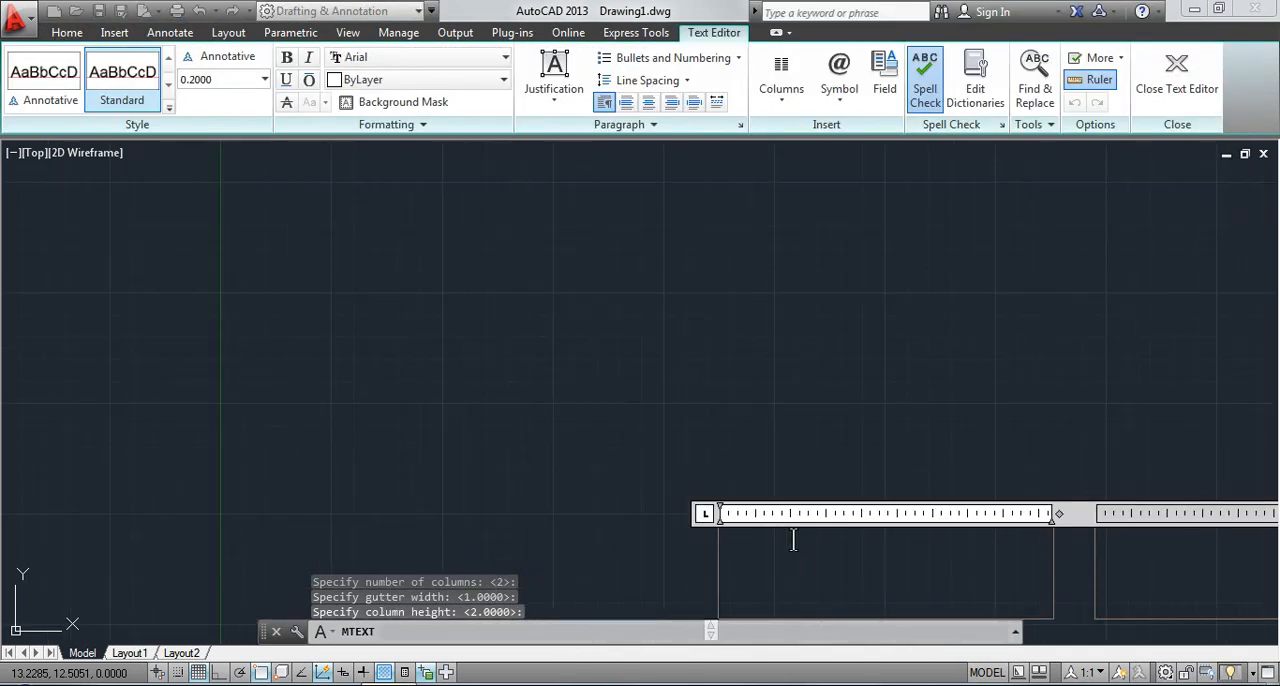
middle_drag(634, 416, 160, 182)
text(s)
key(Return)
text(s)
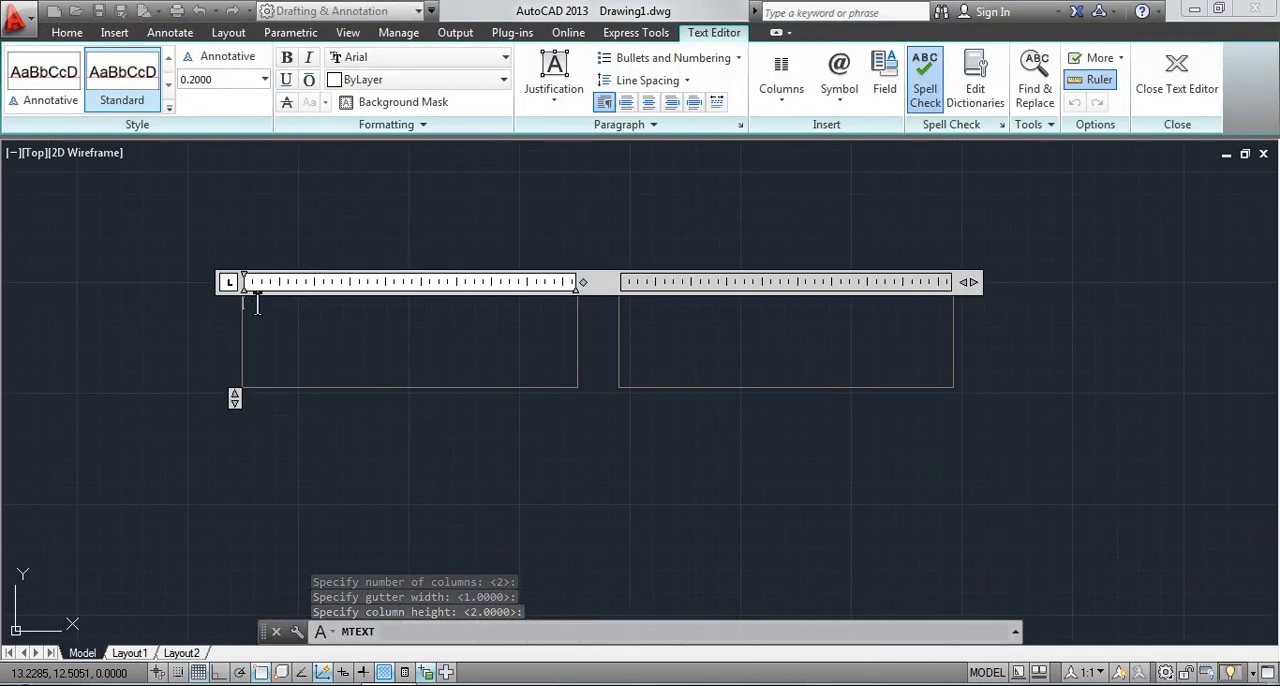
key(Return)
text(s)
key(Return)
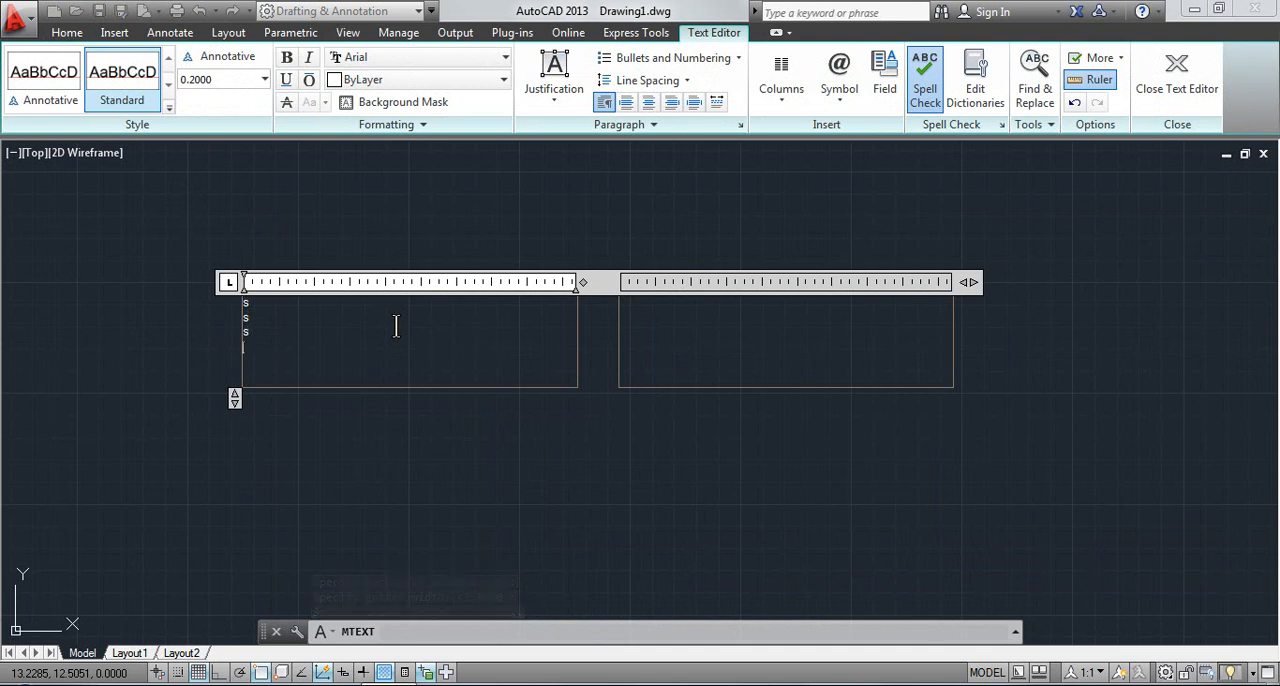
text(s)
key(Return)
scroll(411, 321, up, 1)
Continue the lines of "s" down the second column, and discard the text changes when closing the editor
text(s)
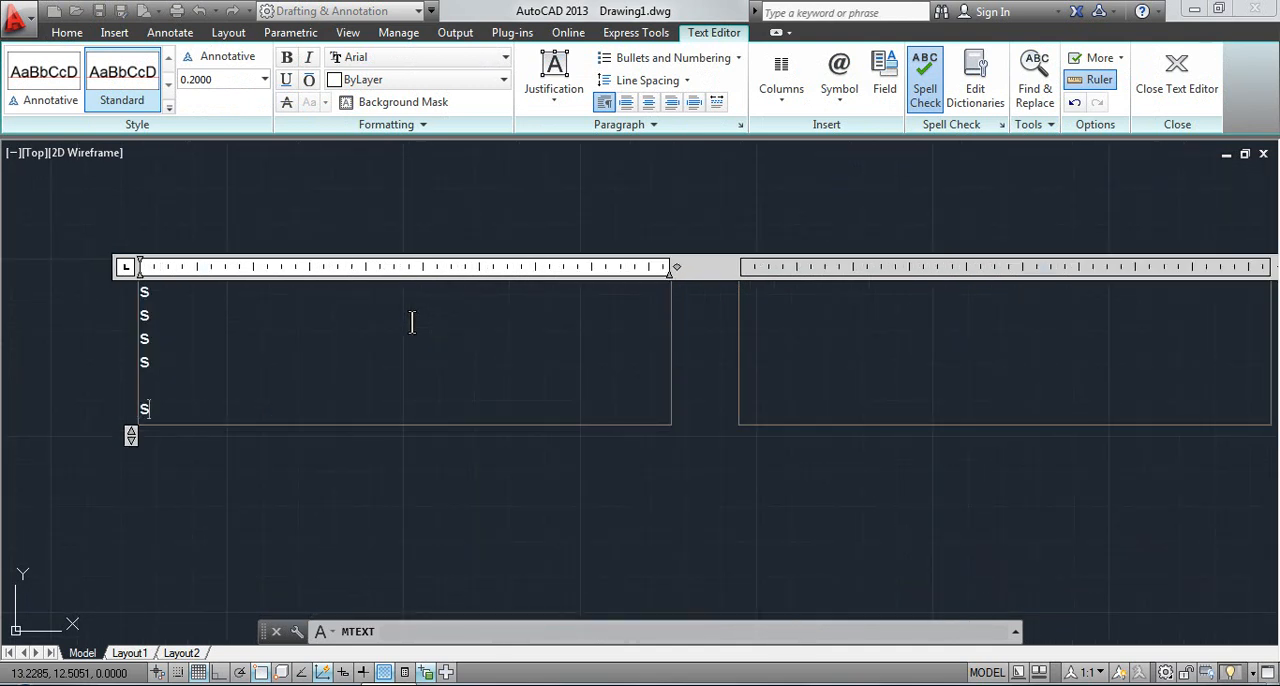
text(s)
key(Return)
text(s)
key(Return)
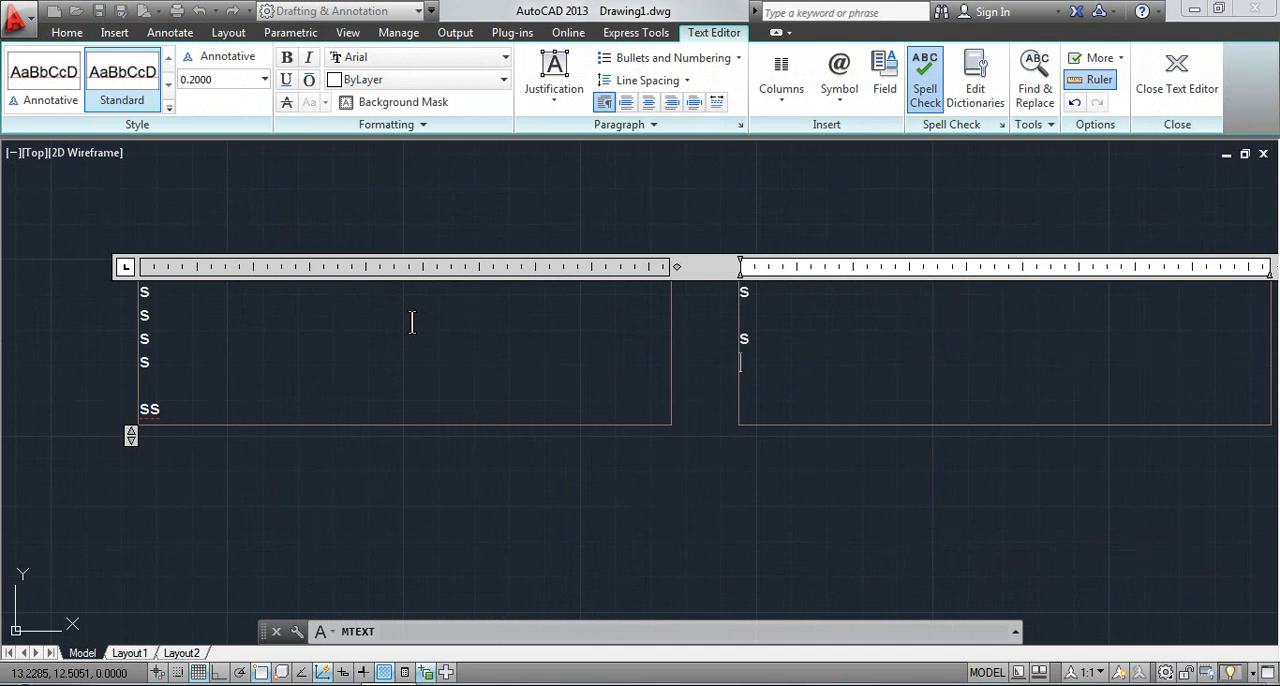
text(s)
key(Return)
scroll(530, 314, down, 1)
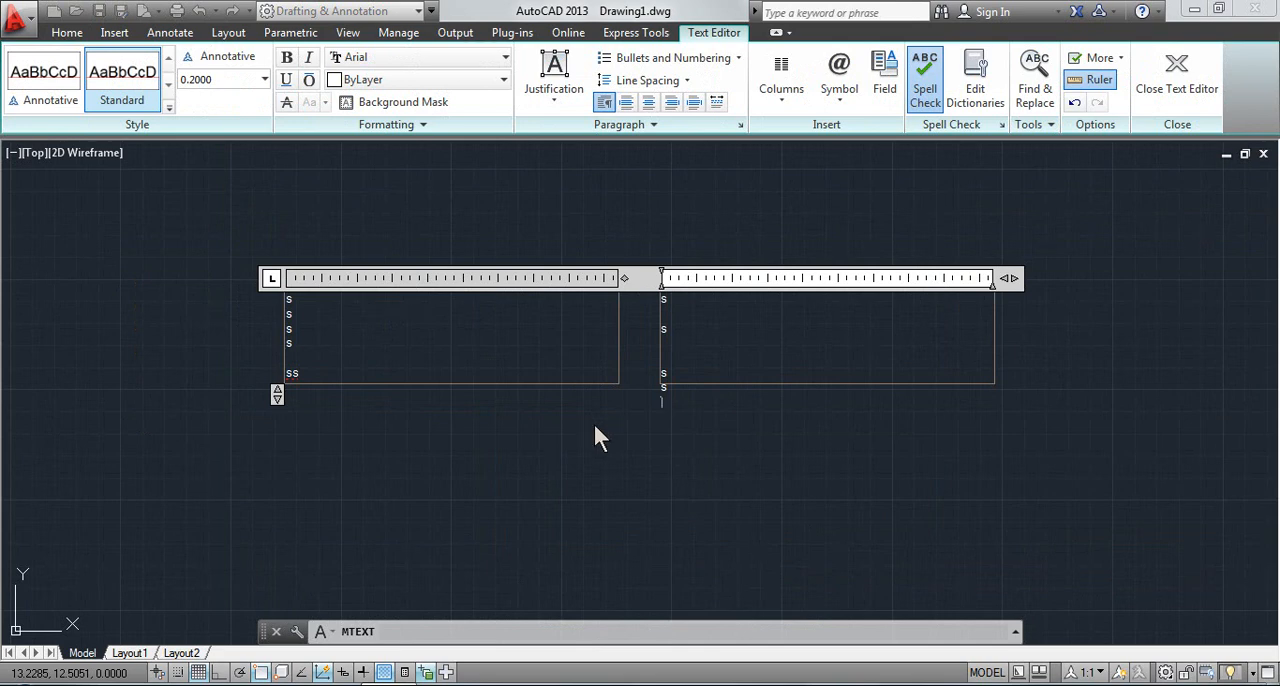
key(Escape)
click(733, 362)
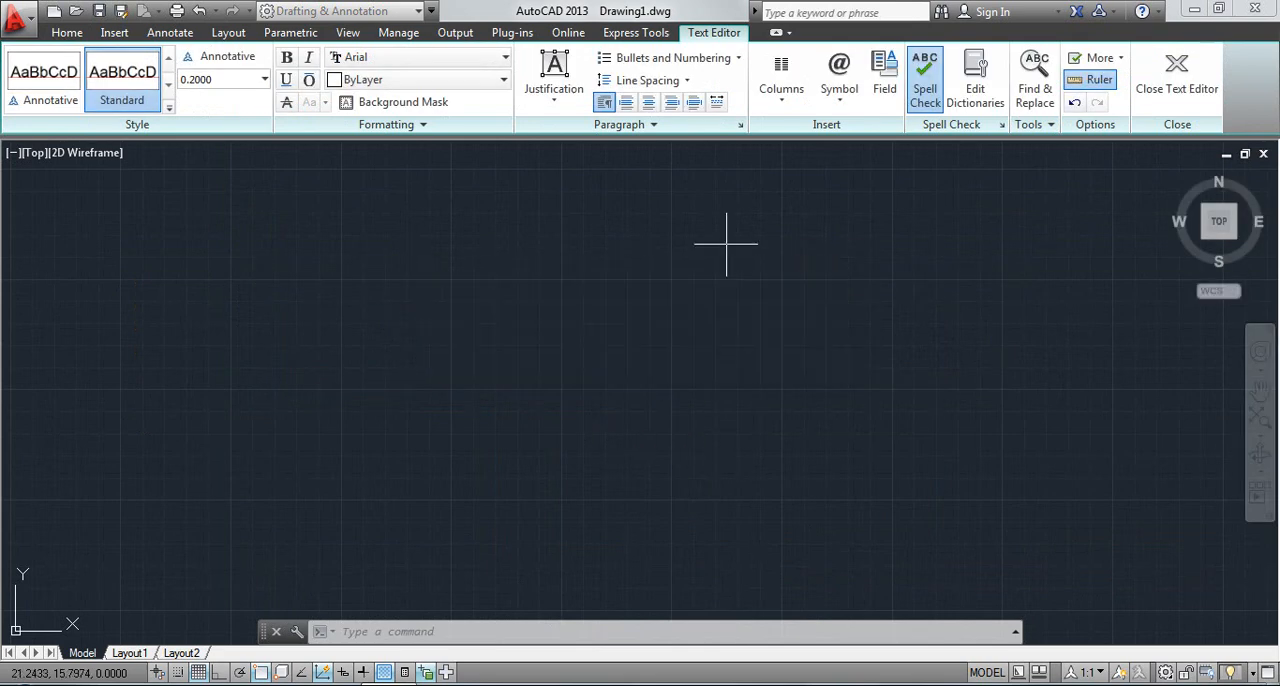
Create a multiline text box with dynamic columns: column width 6, gutter width 2 and column height 3
click(668, 93)
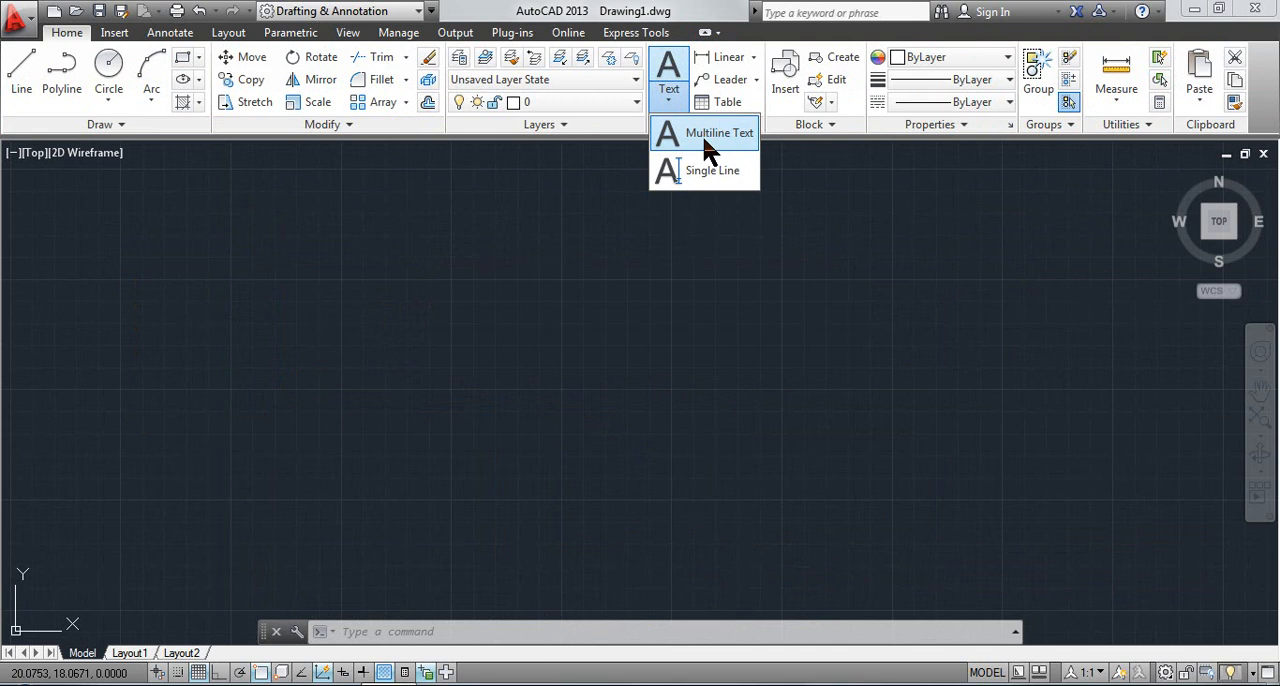
click(705, 133)
click(193, 170)
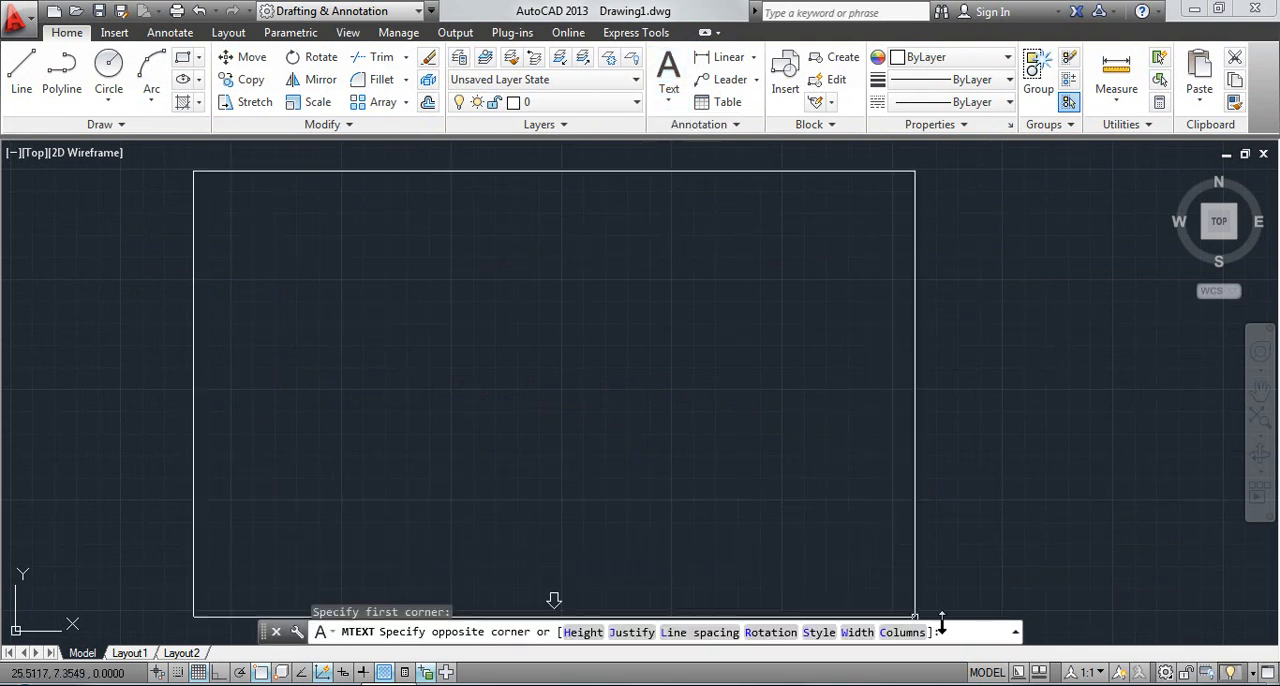
click(898, 632)
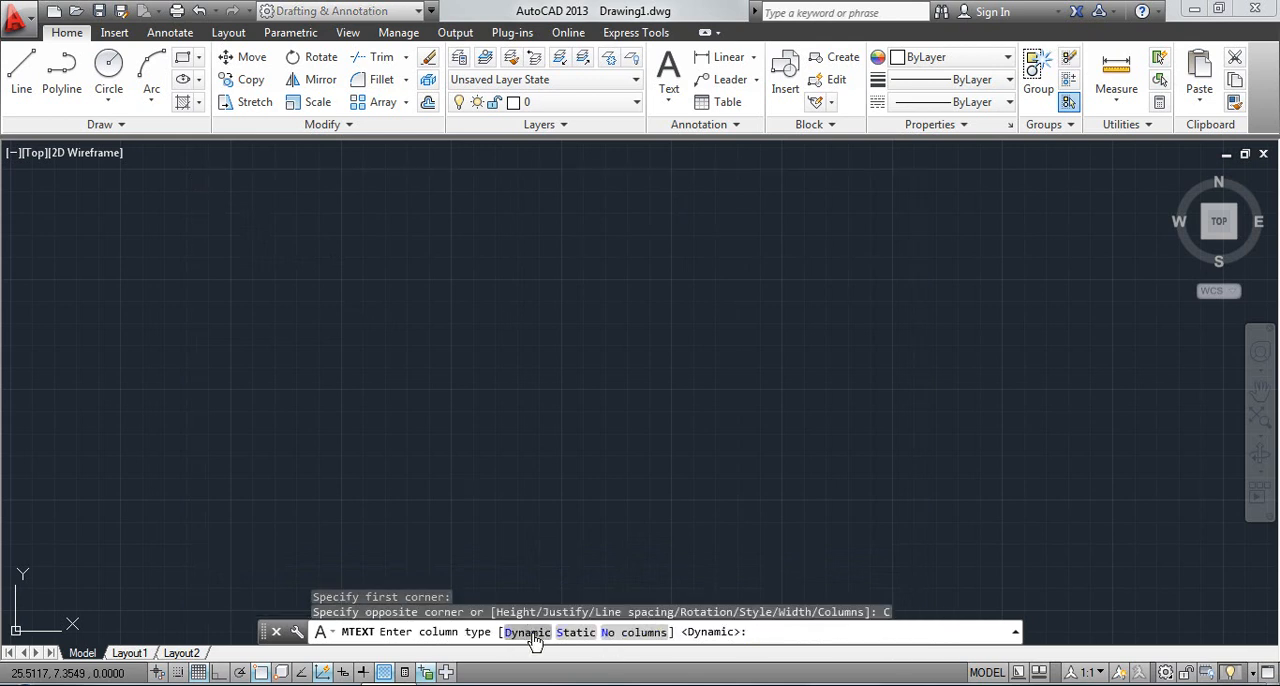
click(527, 633)
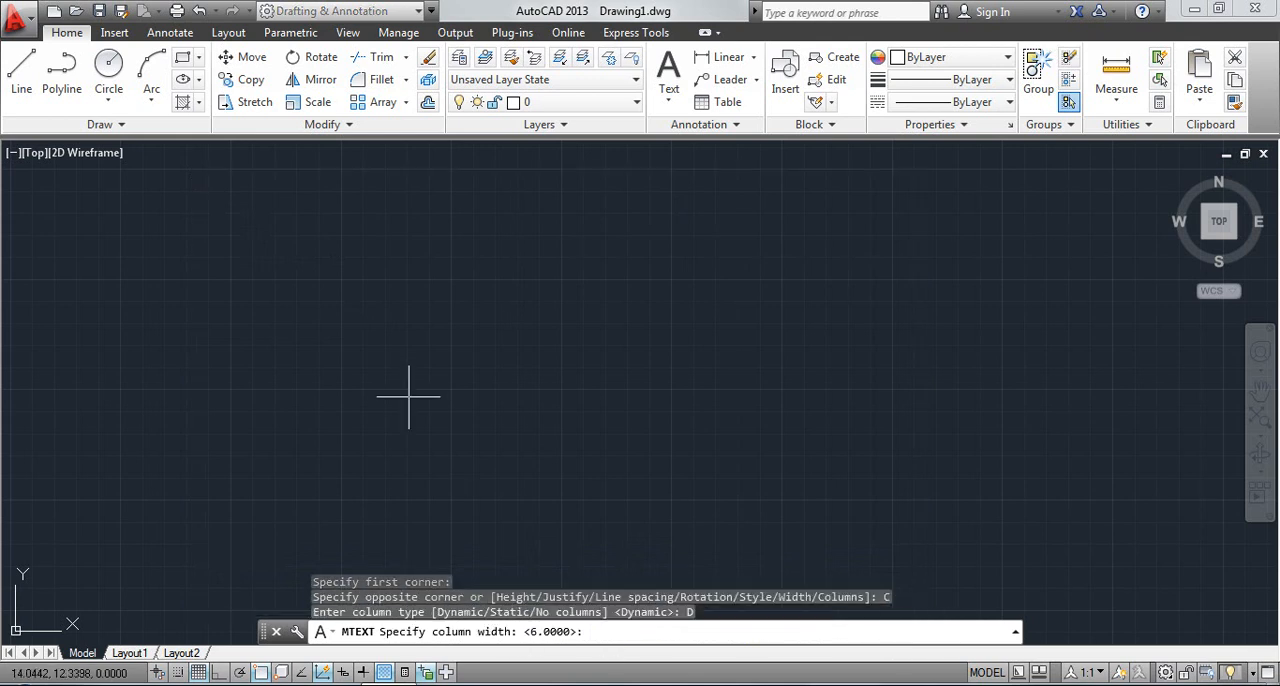
key(Return)
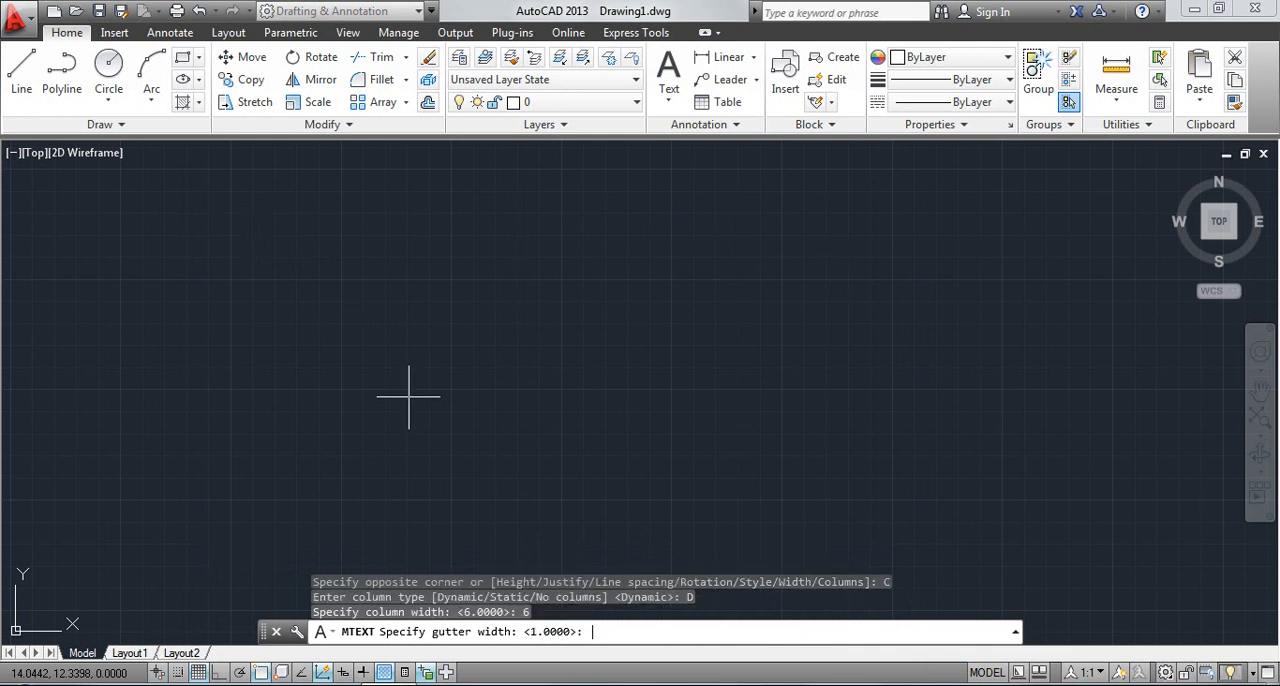
key(Return)
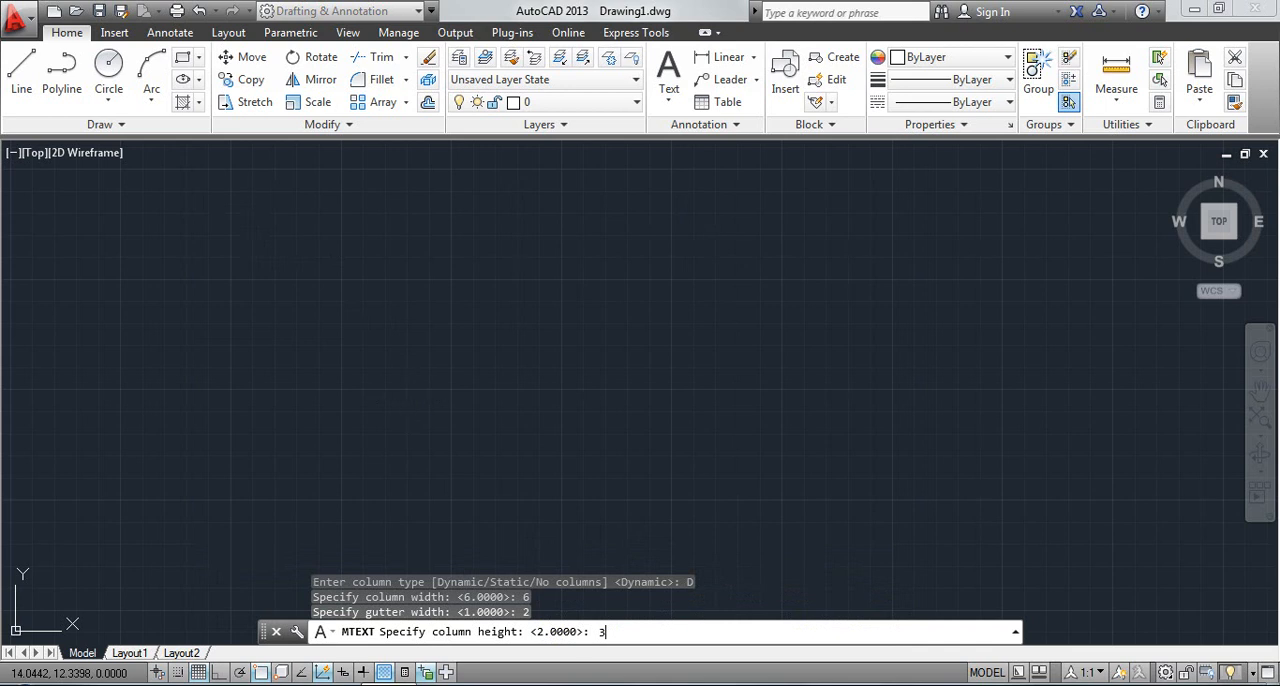
key(Return)
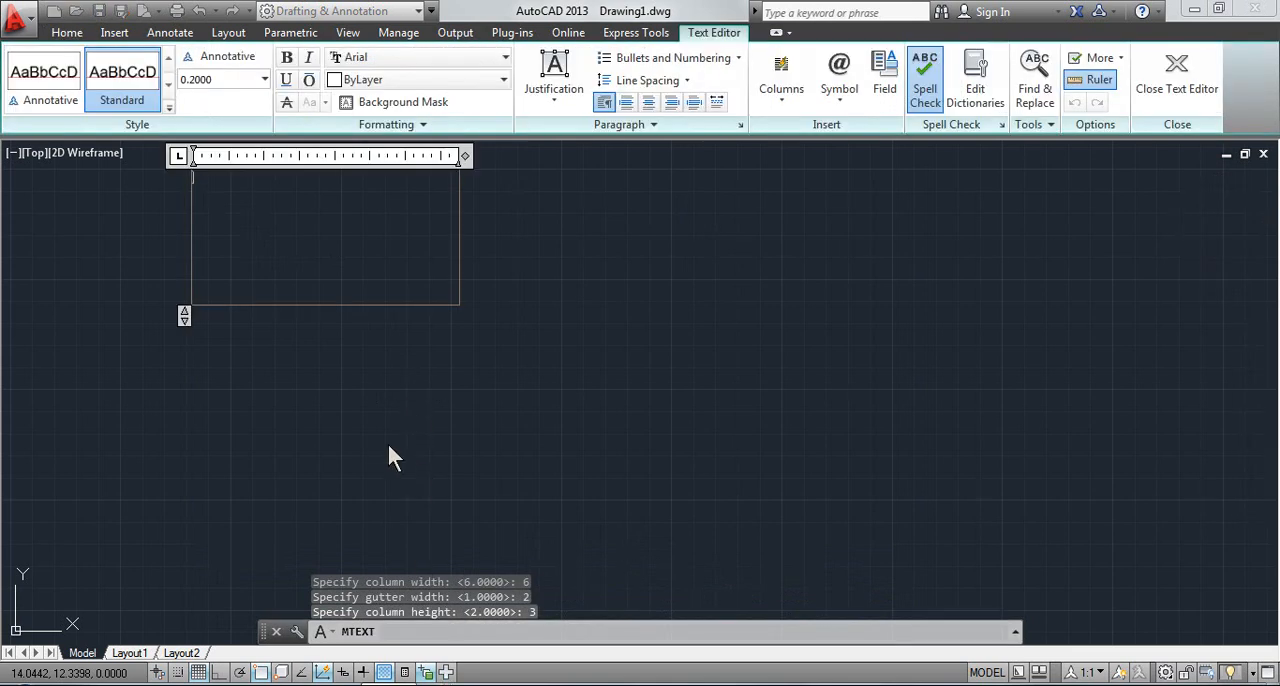
Enter short lines of the letter "f" until the first two dynamic columns are full and the text flows into a third
middle_drag(434, 518, 502, 589)
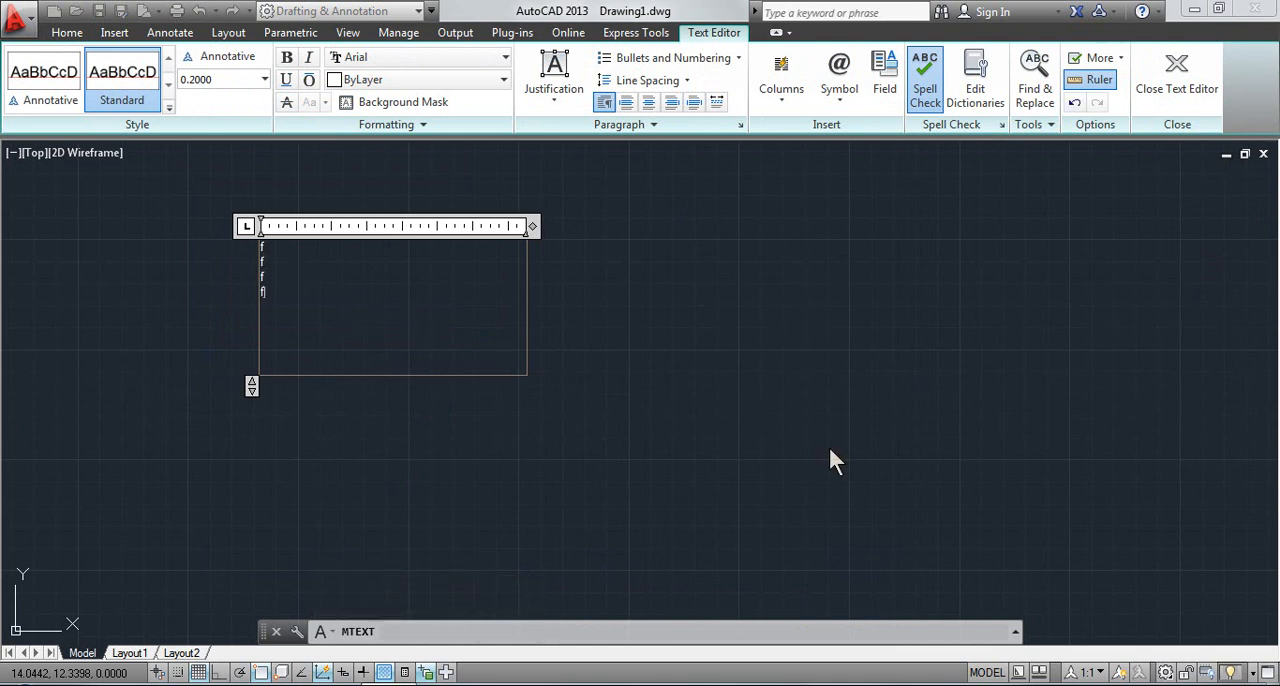
text(ff)
key(Return)
key(Return)
text(f)
key(Return)
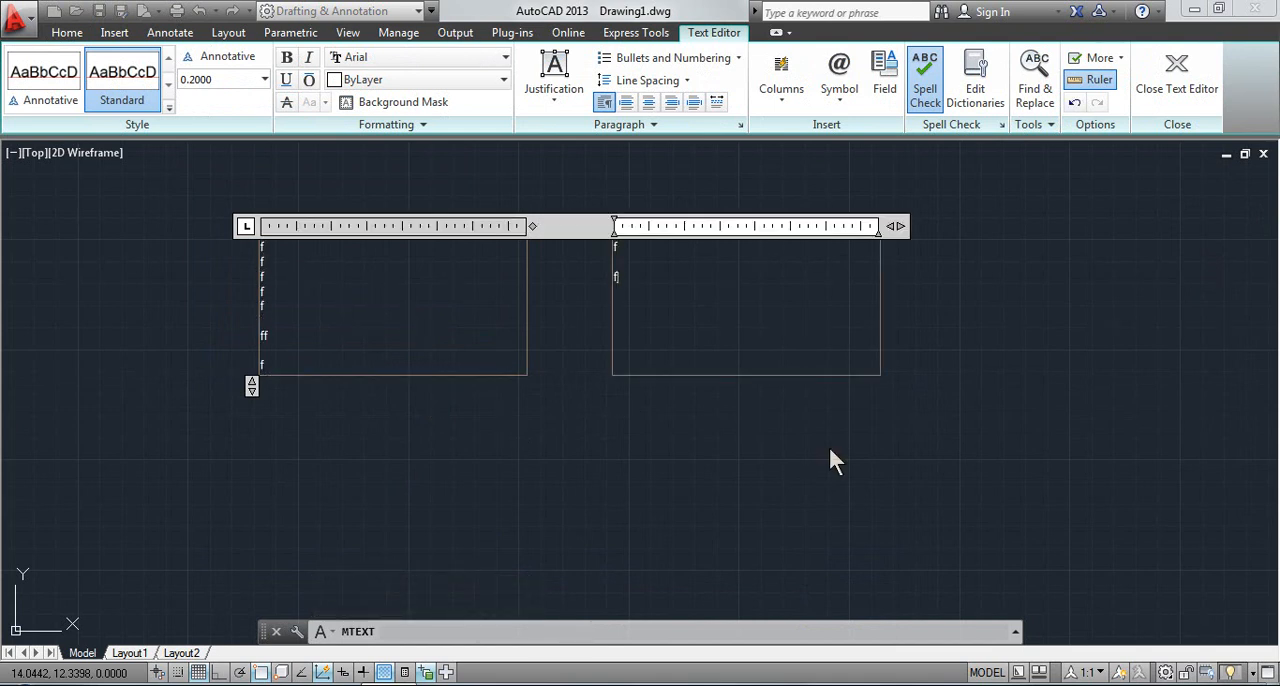
text(f)
key(Return)
Add more spaced lines of "f" from the third column onward, and discard the text changes when closing the editor
text(f)
key(Return)
key(Return)
text(f)
key(Return)
text(f)
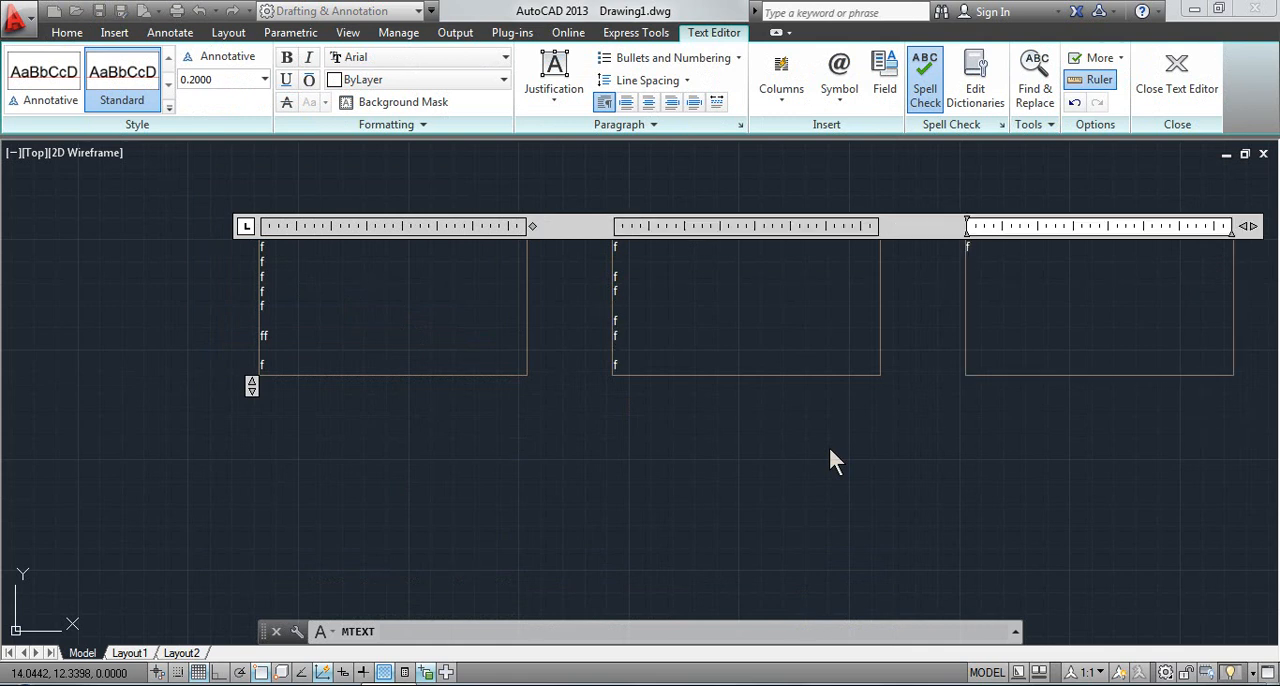
key(Return)
key(Return)
text(f)
key(Return)
text(f)
key(Return)
text(f)
key(Return)
key(Return)
text(f f)
key(Escape)
click(734, 366)
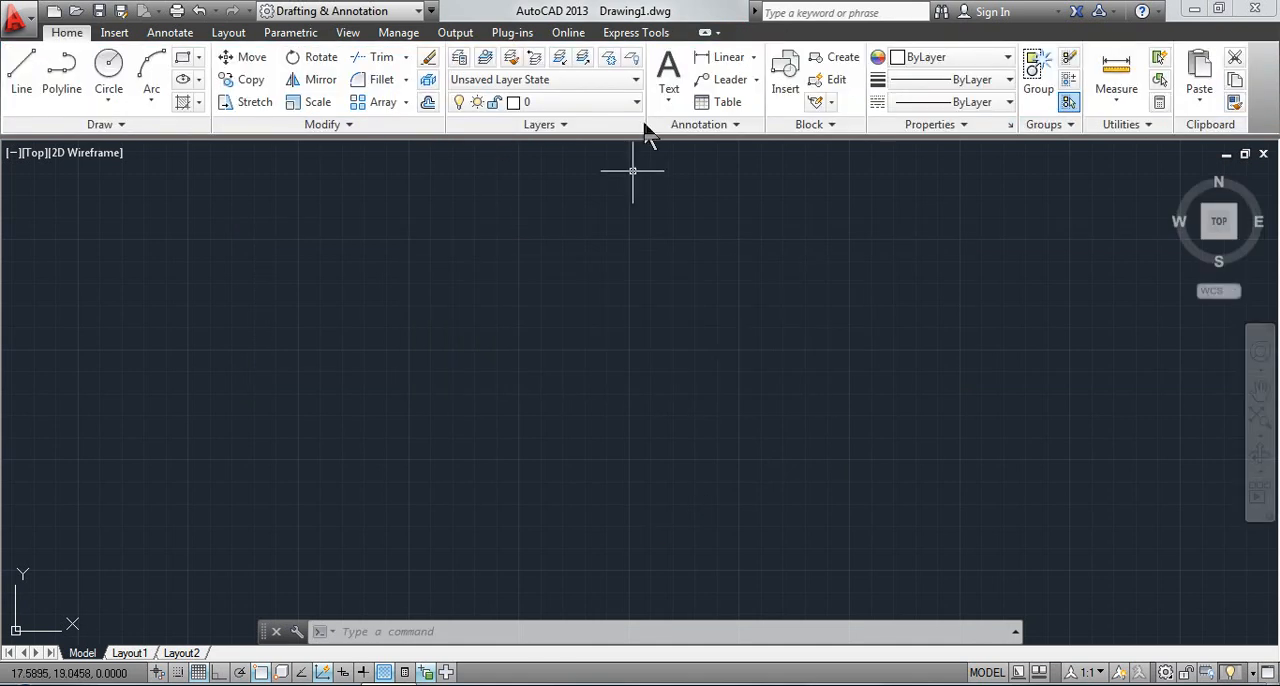
Start a new multiline text and place the first corner of its box in the upper-left part of the drawing area
click(668, 92)
click(690, 135)
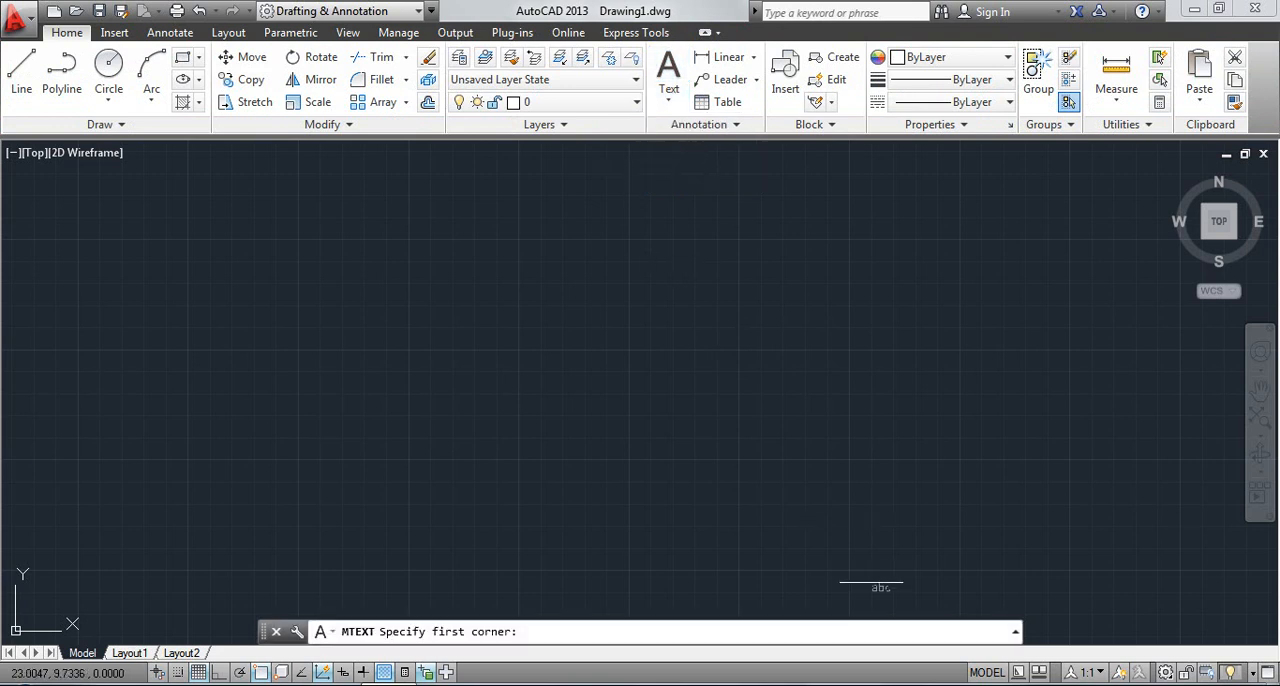
click(203, 204)
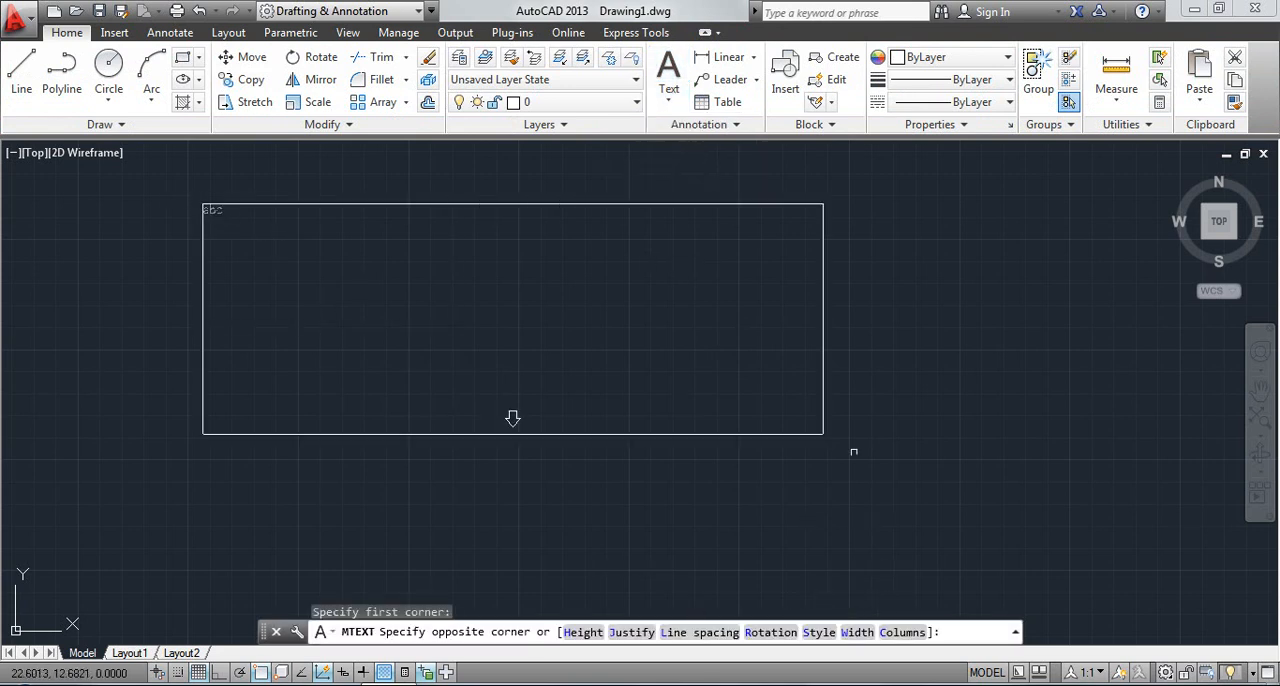